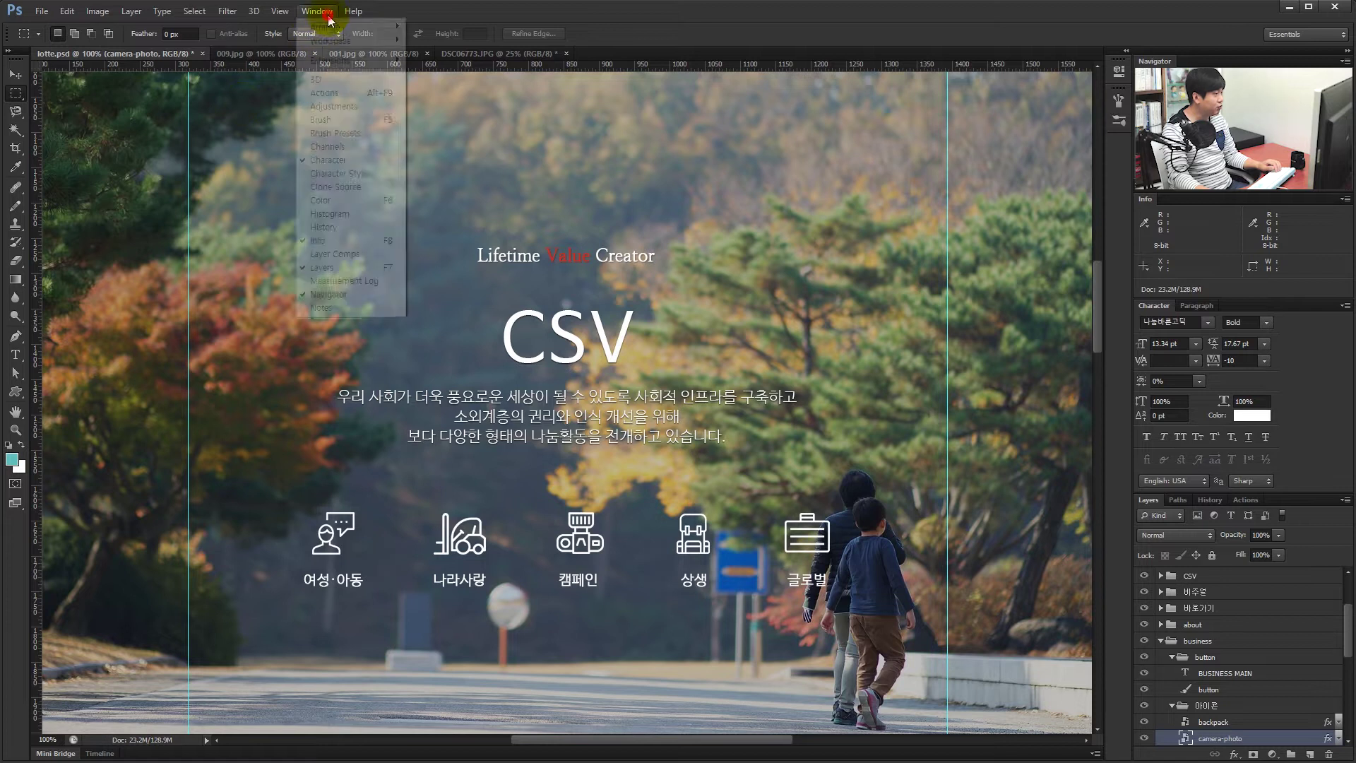
Step: Bring up the list of recorded actions
left_click(328, 93)
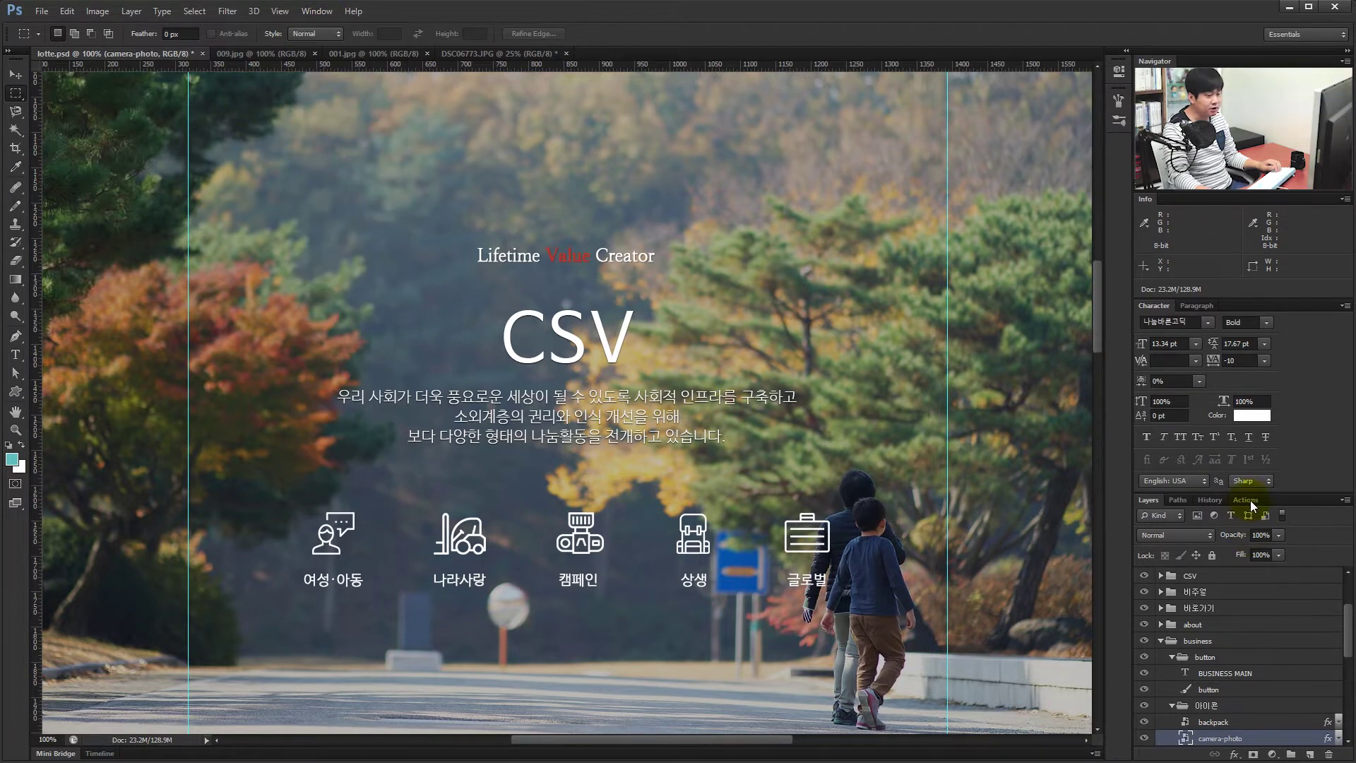
left_click(1194, 502)
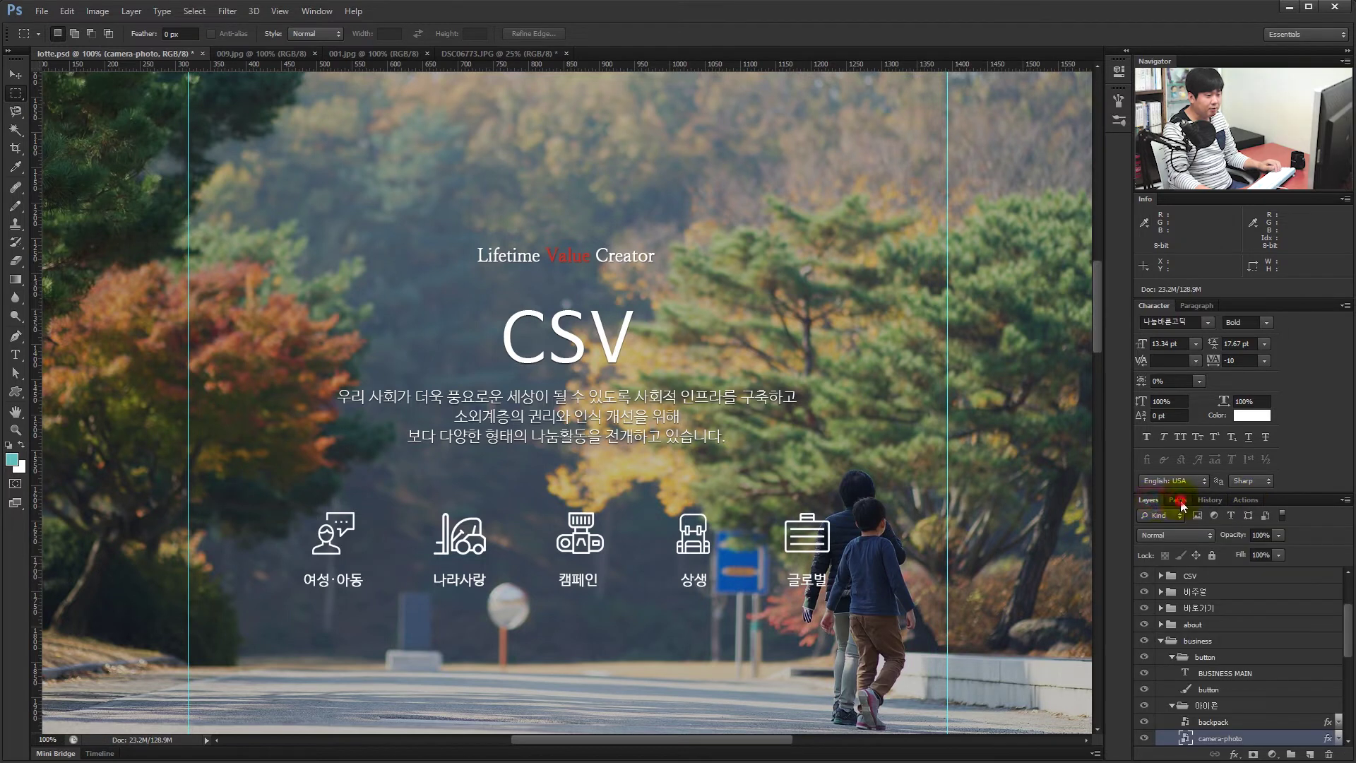
left_click(1205, 500)
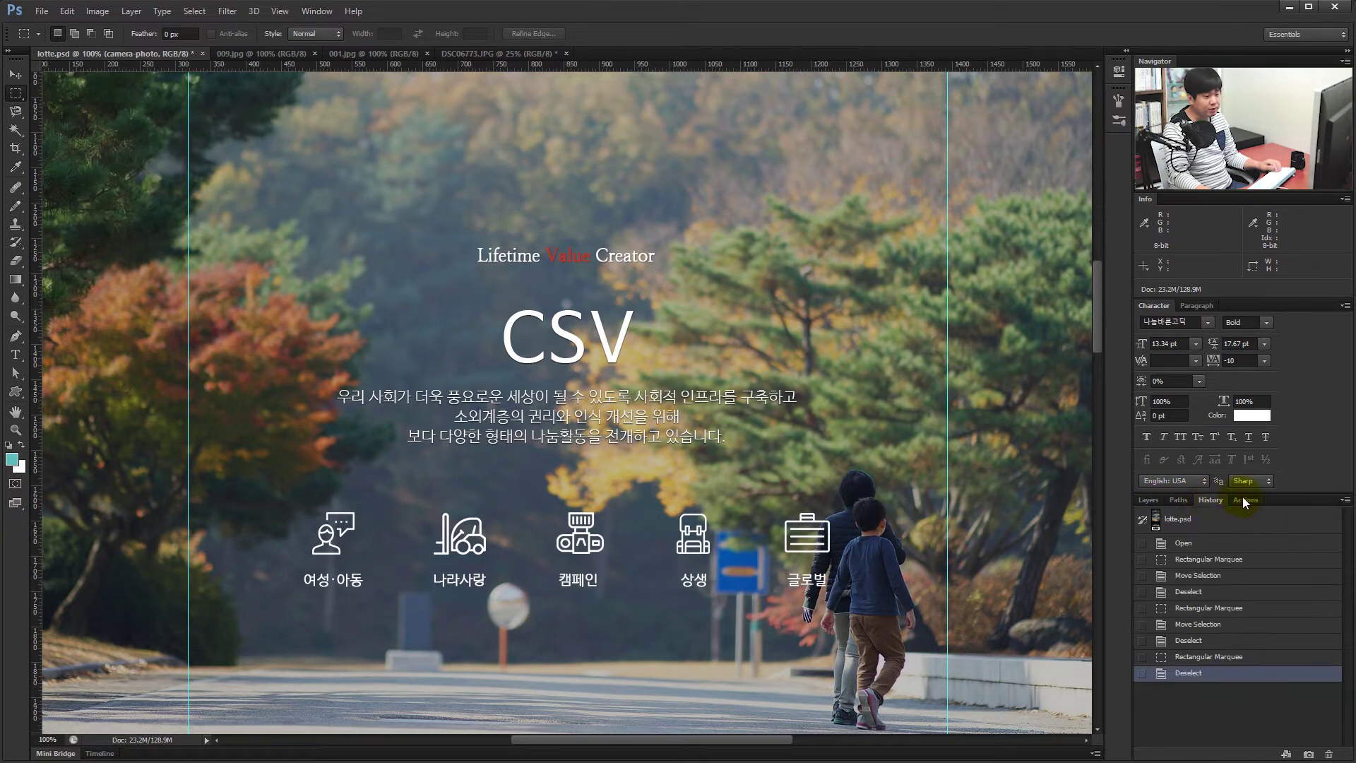
left_click(1243, 500)
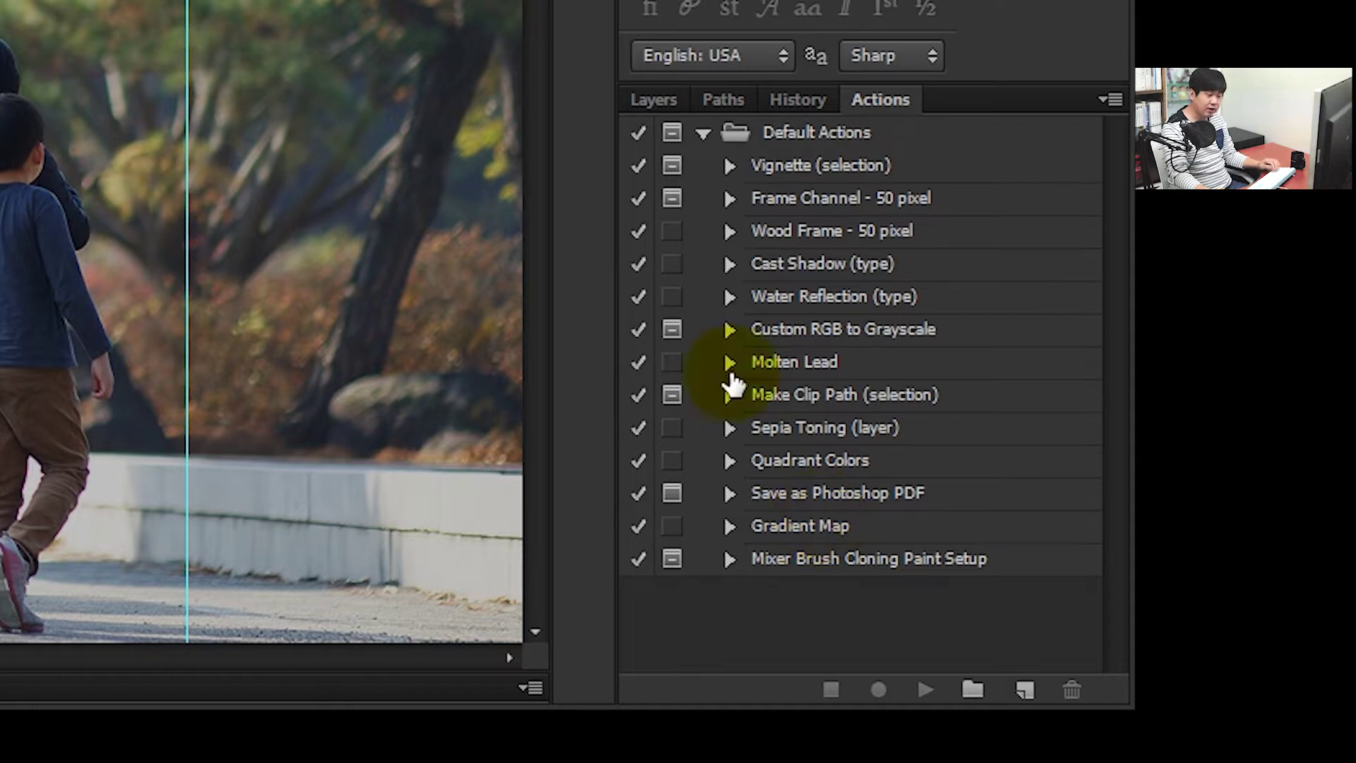
Step: Collapse the Default Actions set and delete it
left_click(820, 135)
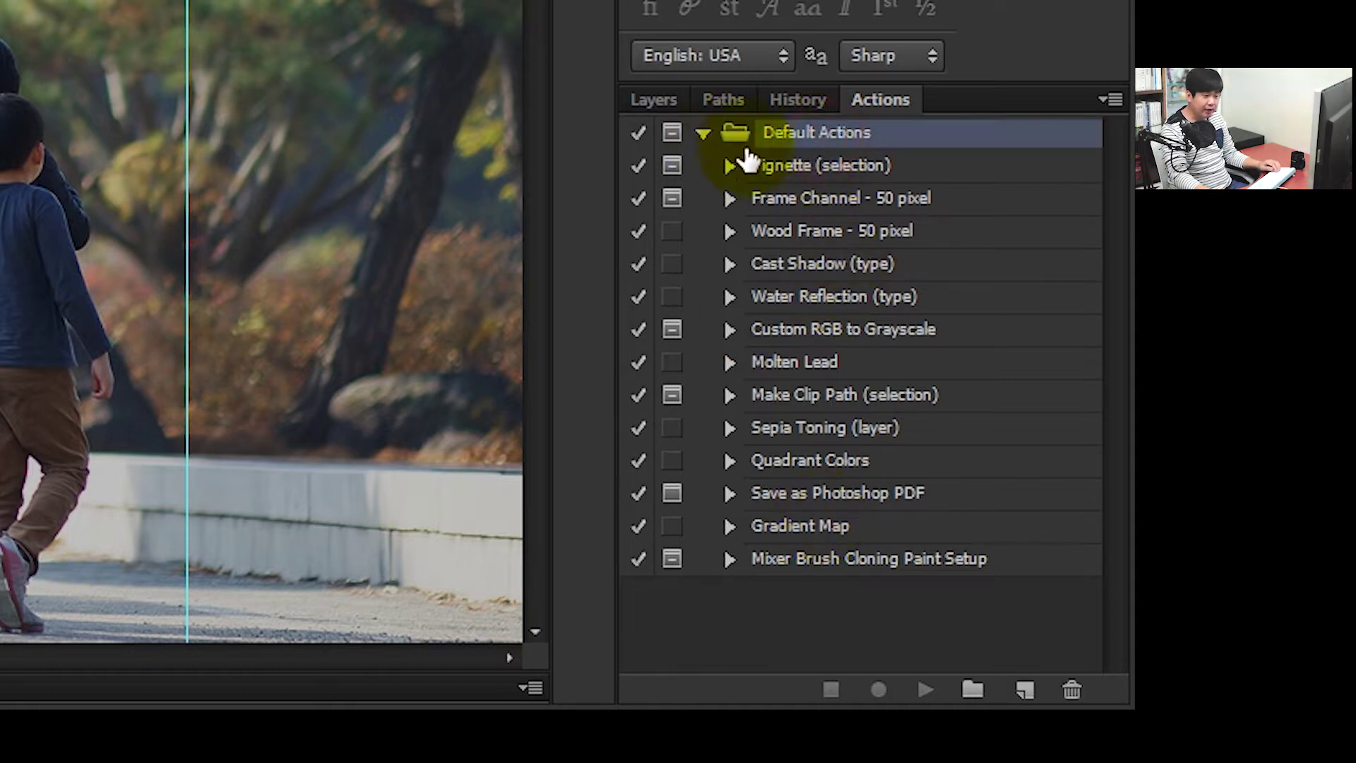
left_click(702, 137)
left_click(702, 137)
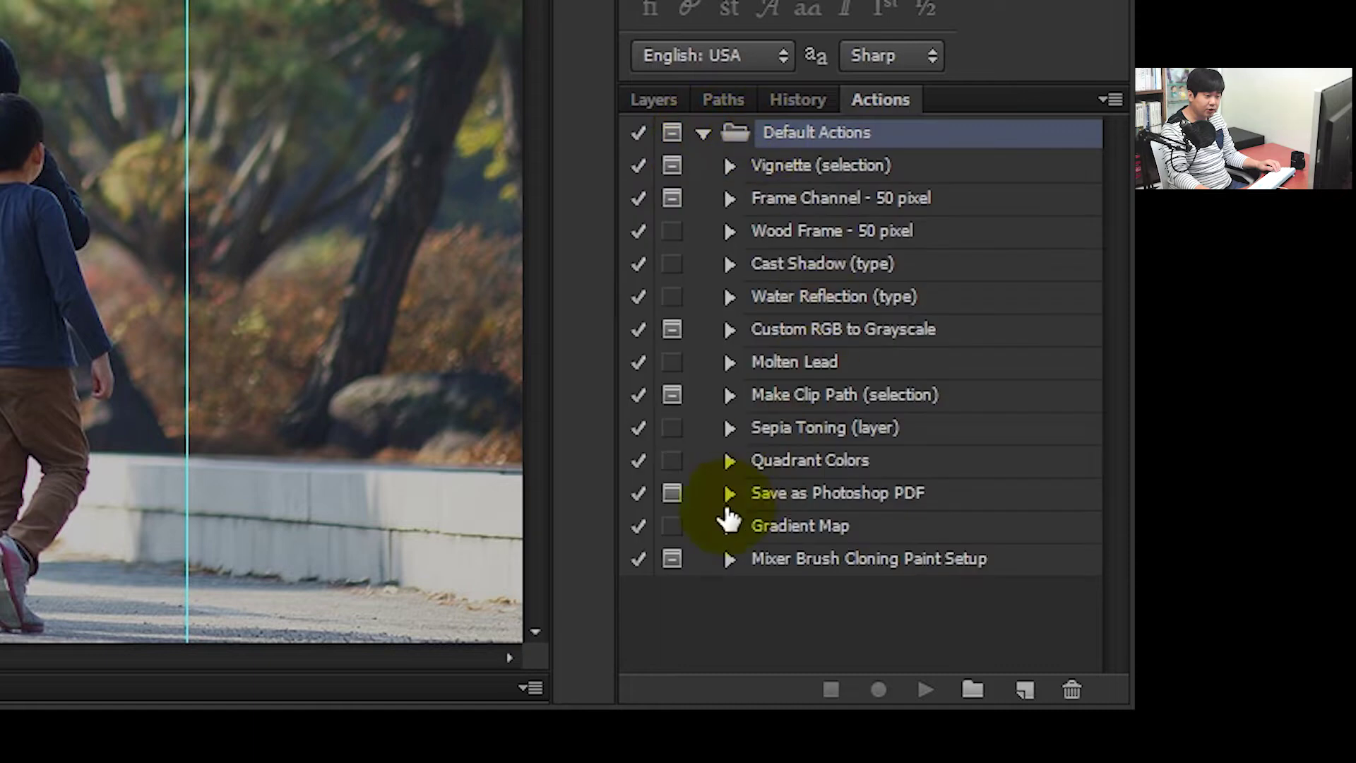
left_click(704, 133)
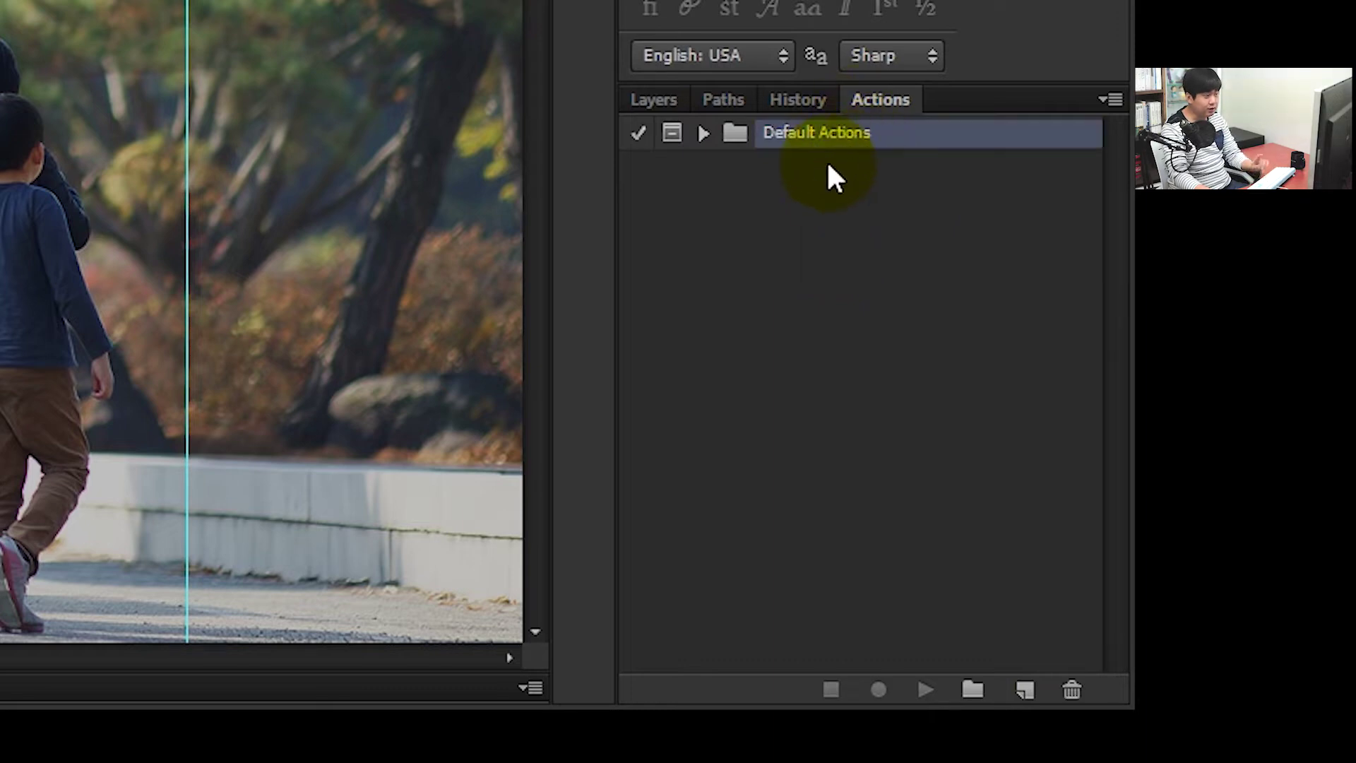
left_click(1072, 689)
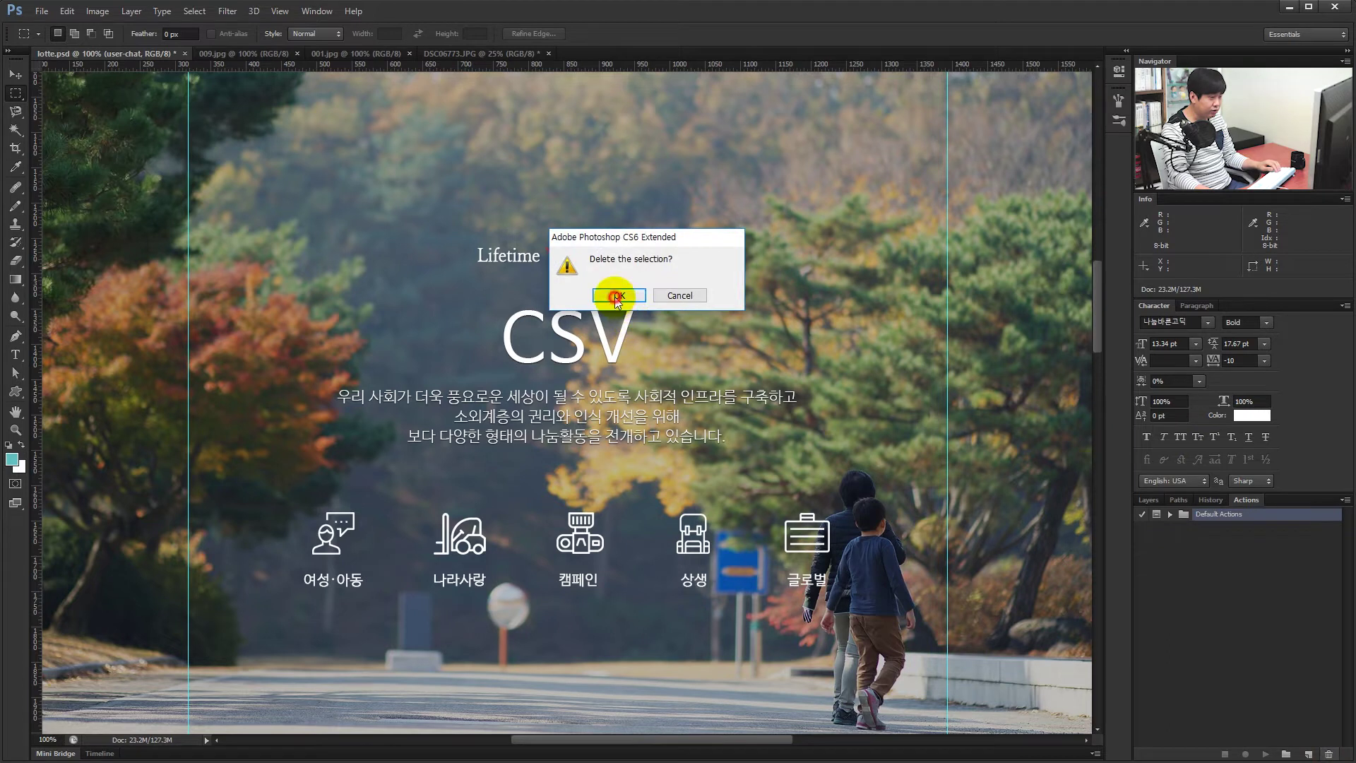
left_click(617, 296)
Step: Create a new action set with the default name Set 1
left_click(1143, 502)
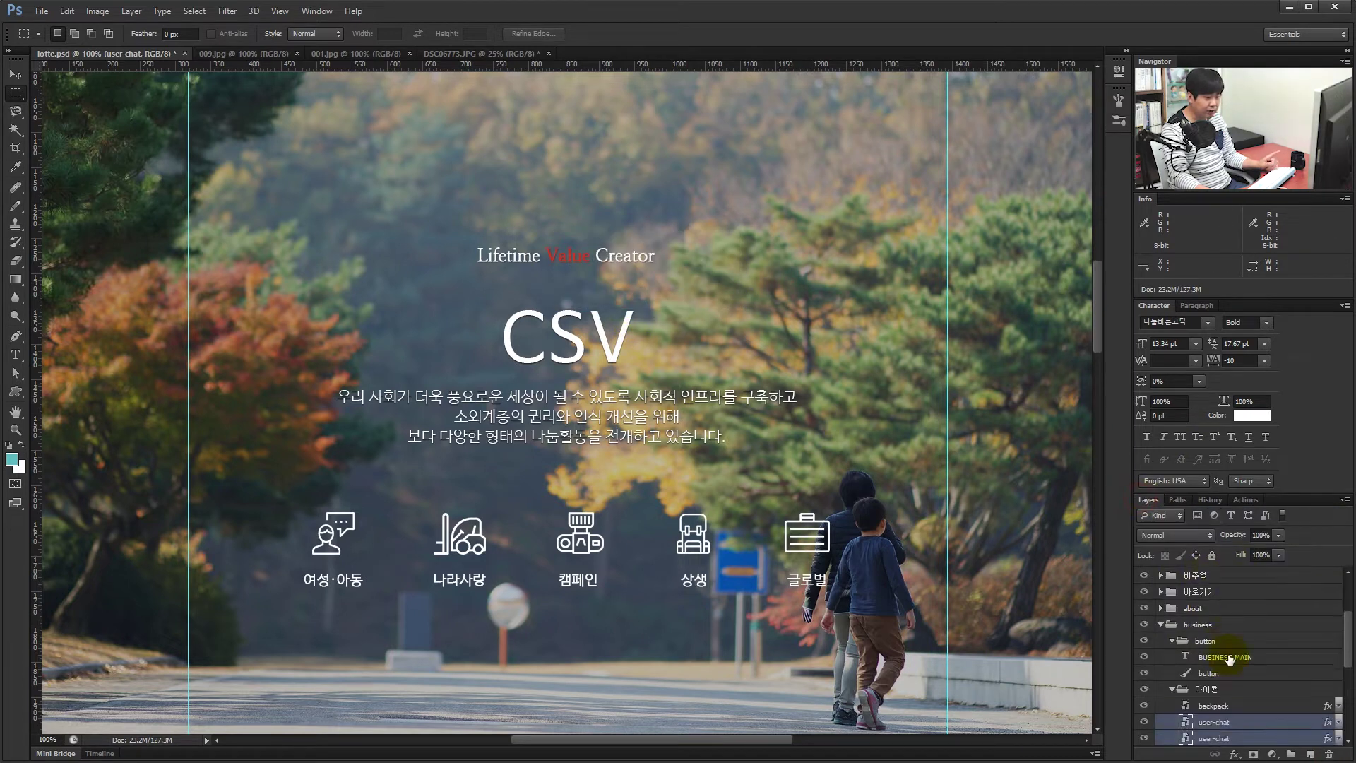
left_click(1246, 501)
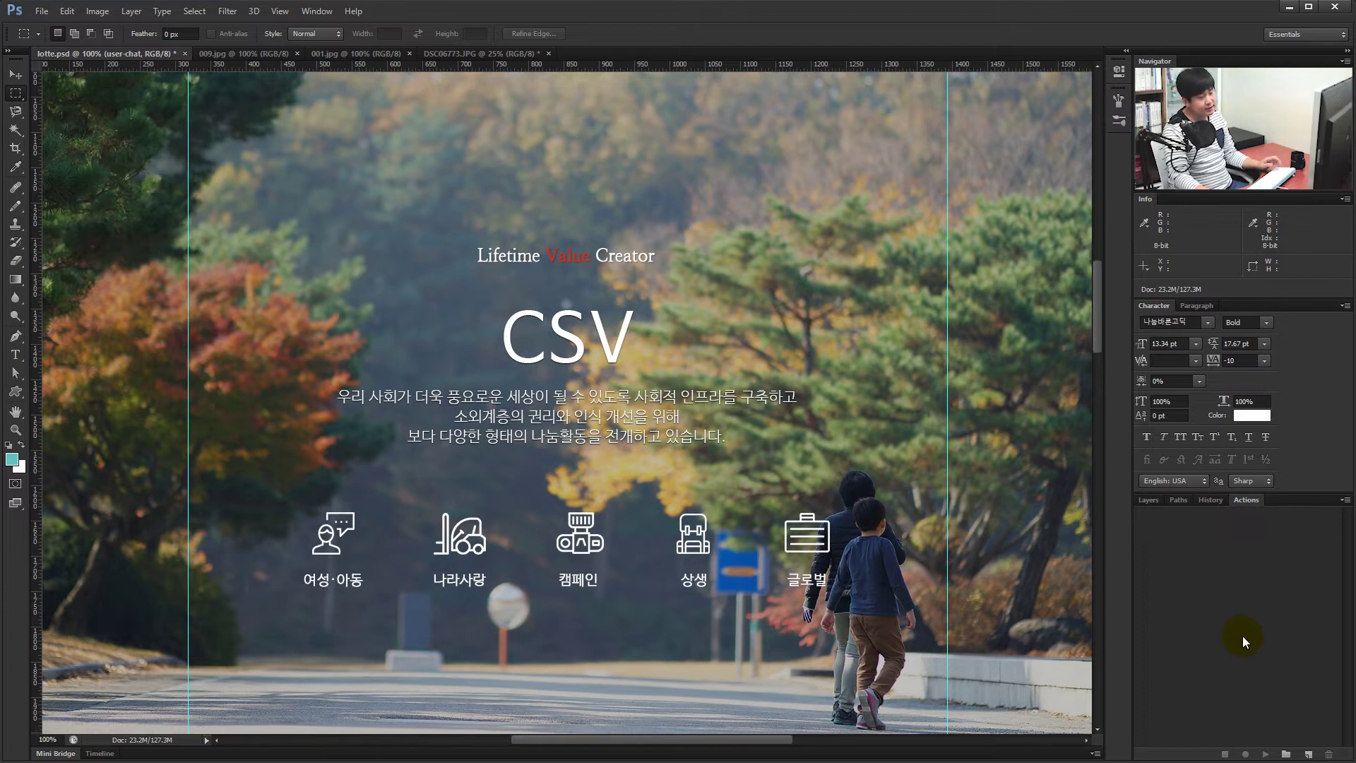
left_click(1285, 753)
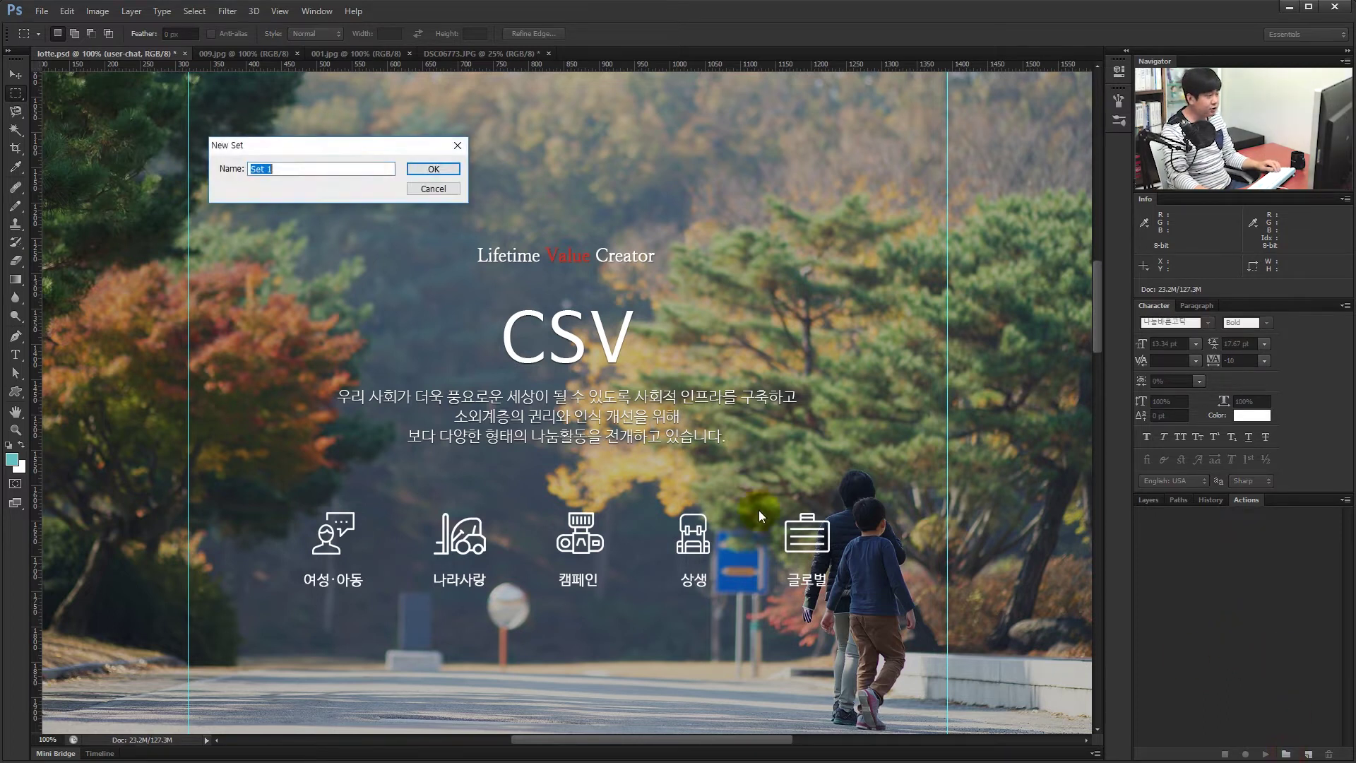
left_click(460, 168)
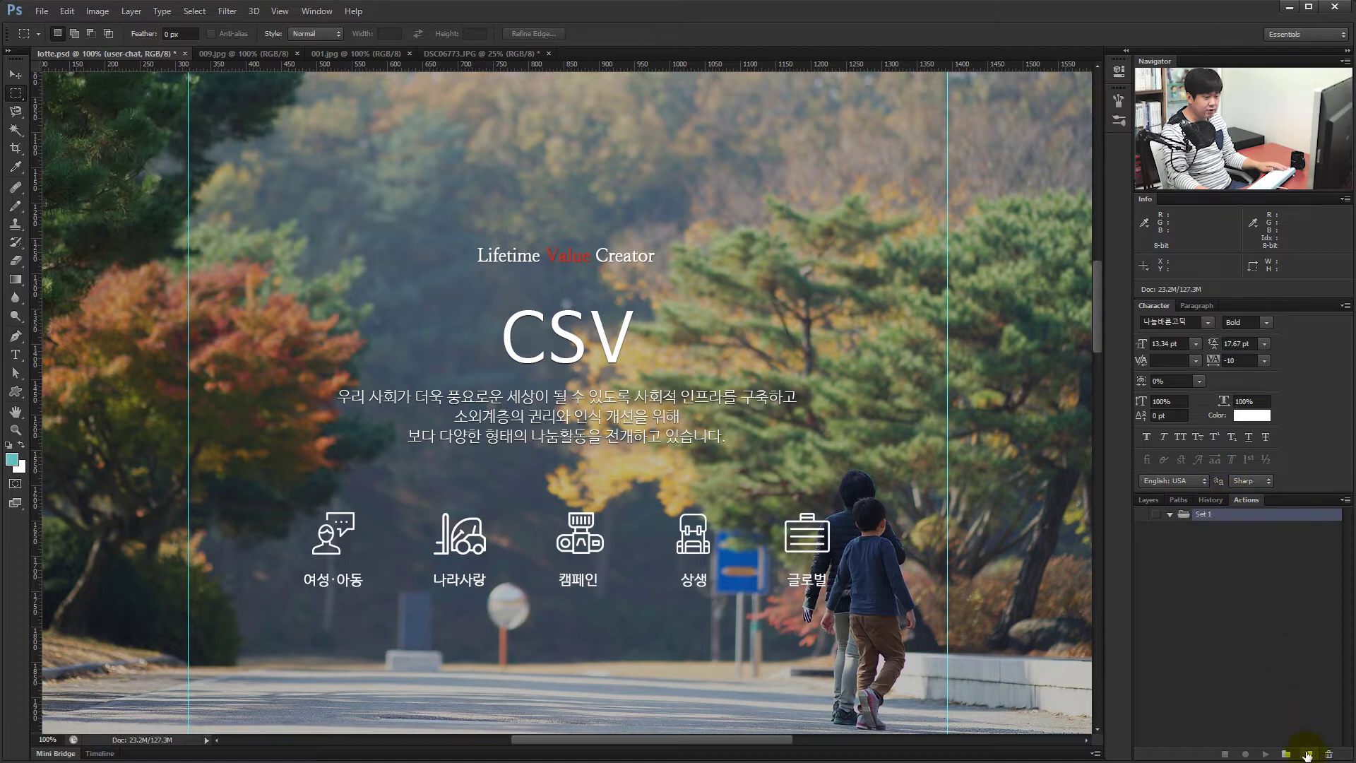
Step: Start a new action named 저장안함 in Set 1
left_click(1307, 754)
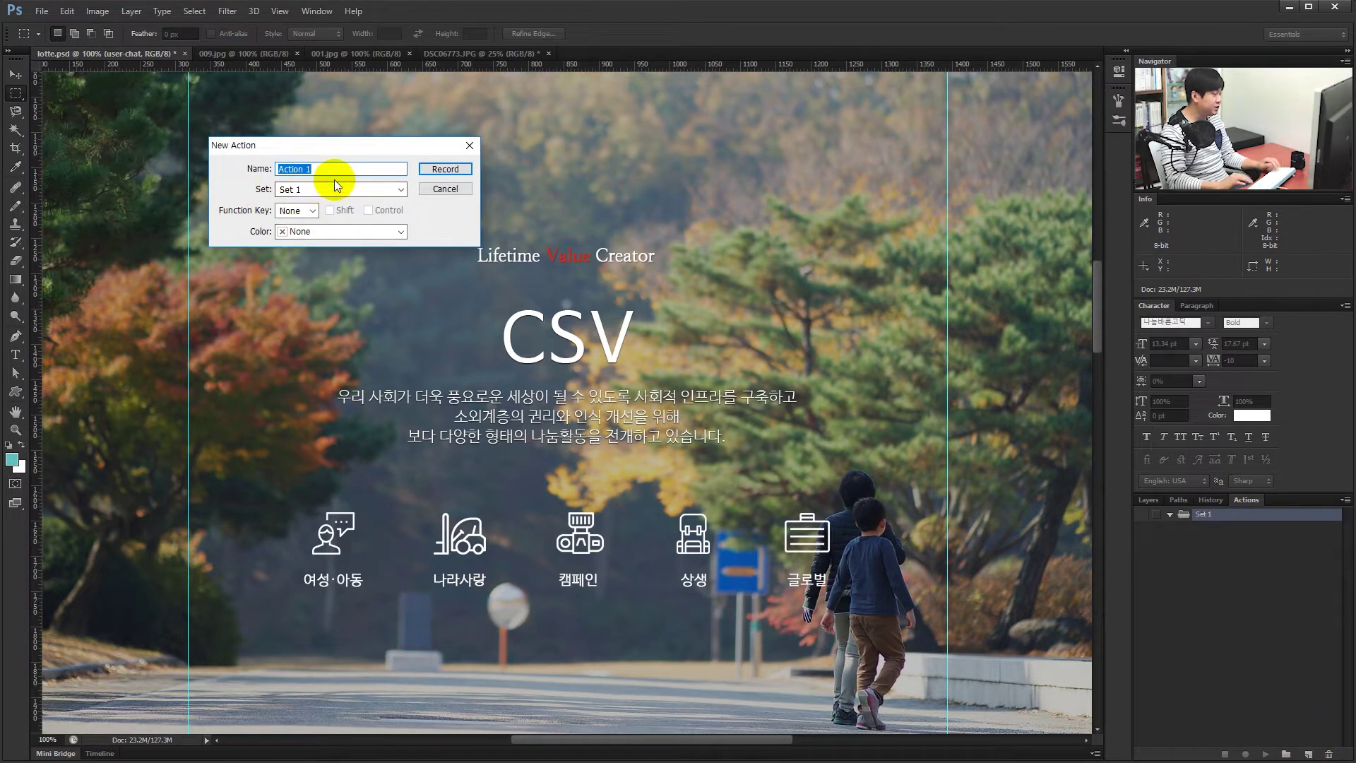
key("BackSpace")
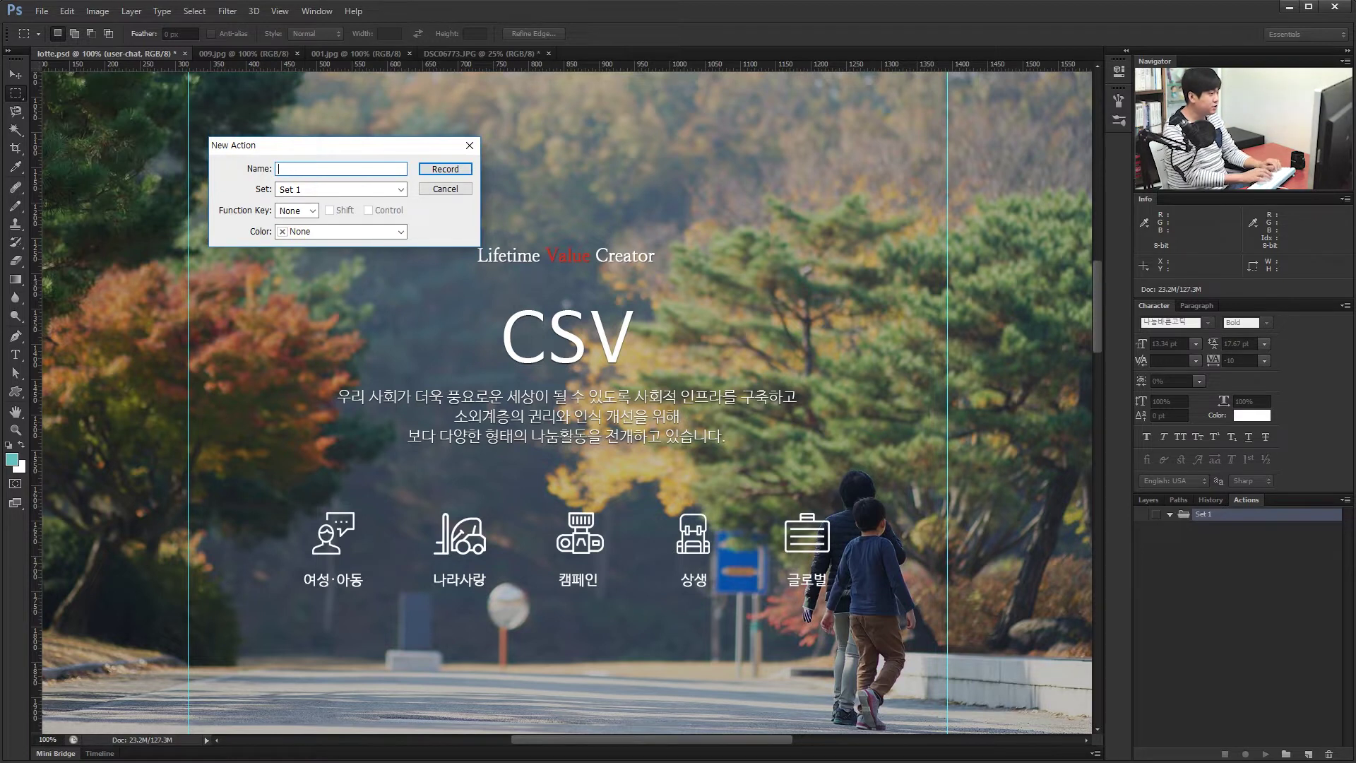
type("저장인")
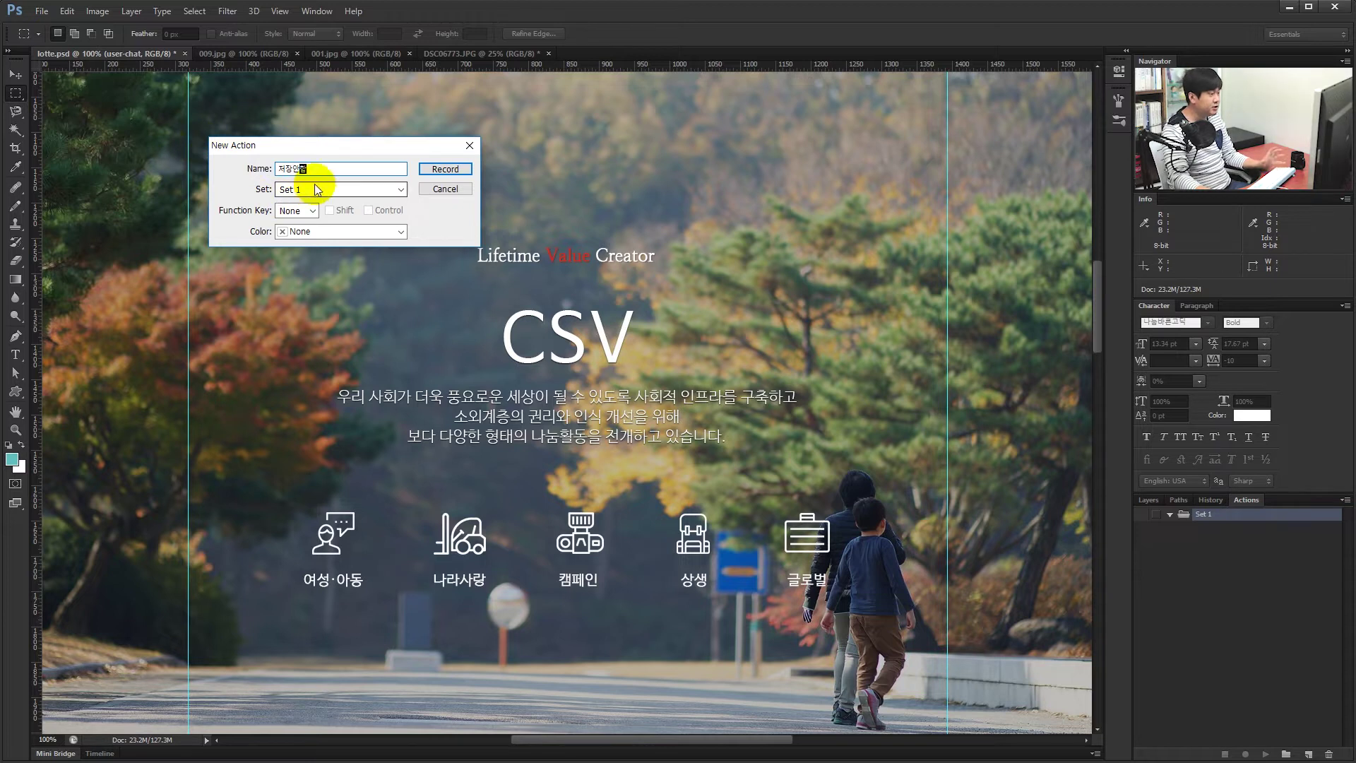
left_click(335, 146)
left_click_drag(374, 159, 459, 189)
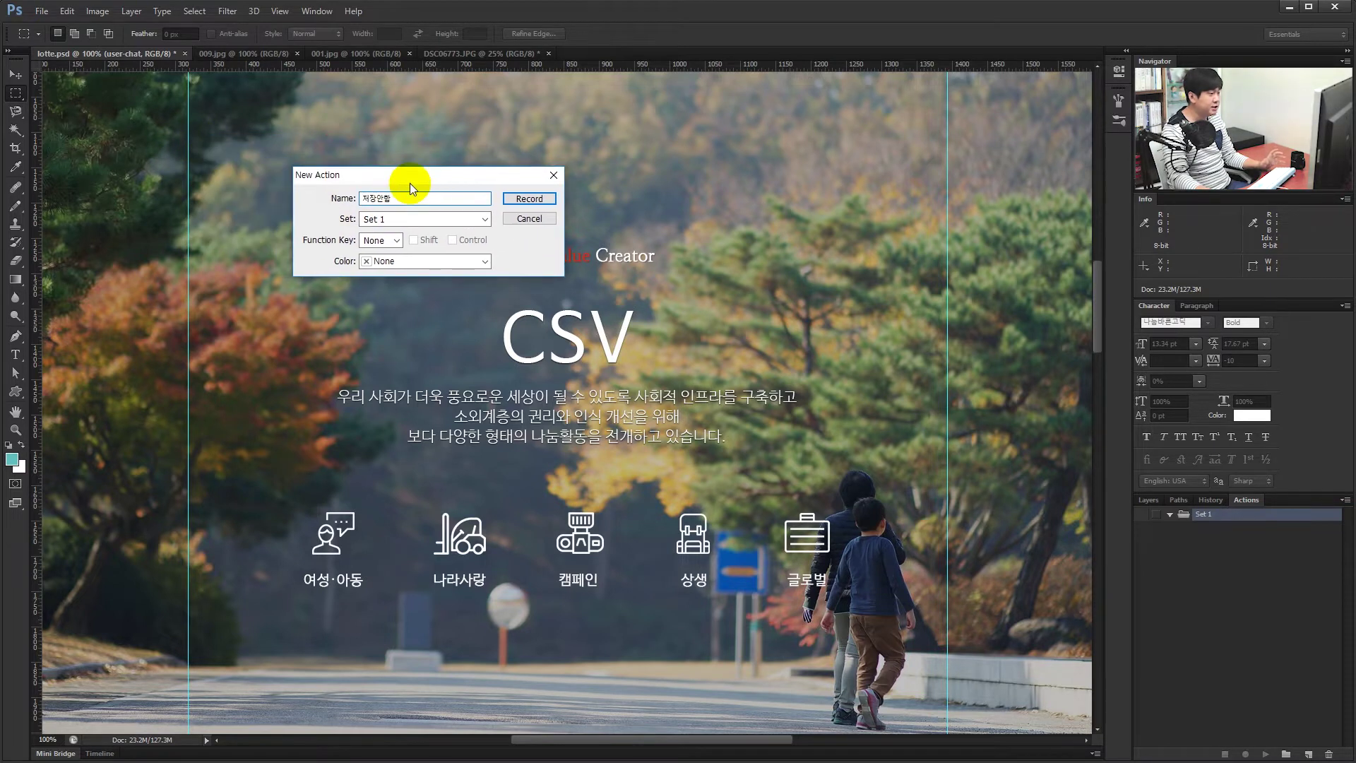
left_click(397, 221)
left_click(396, 224)
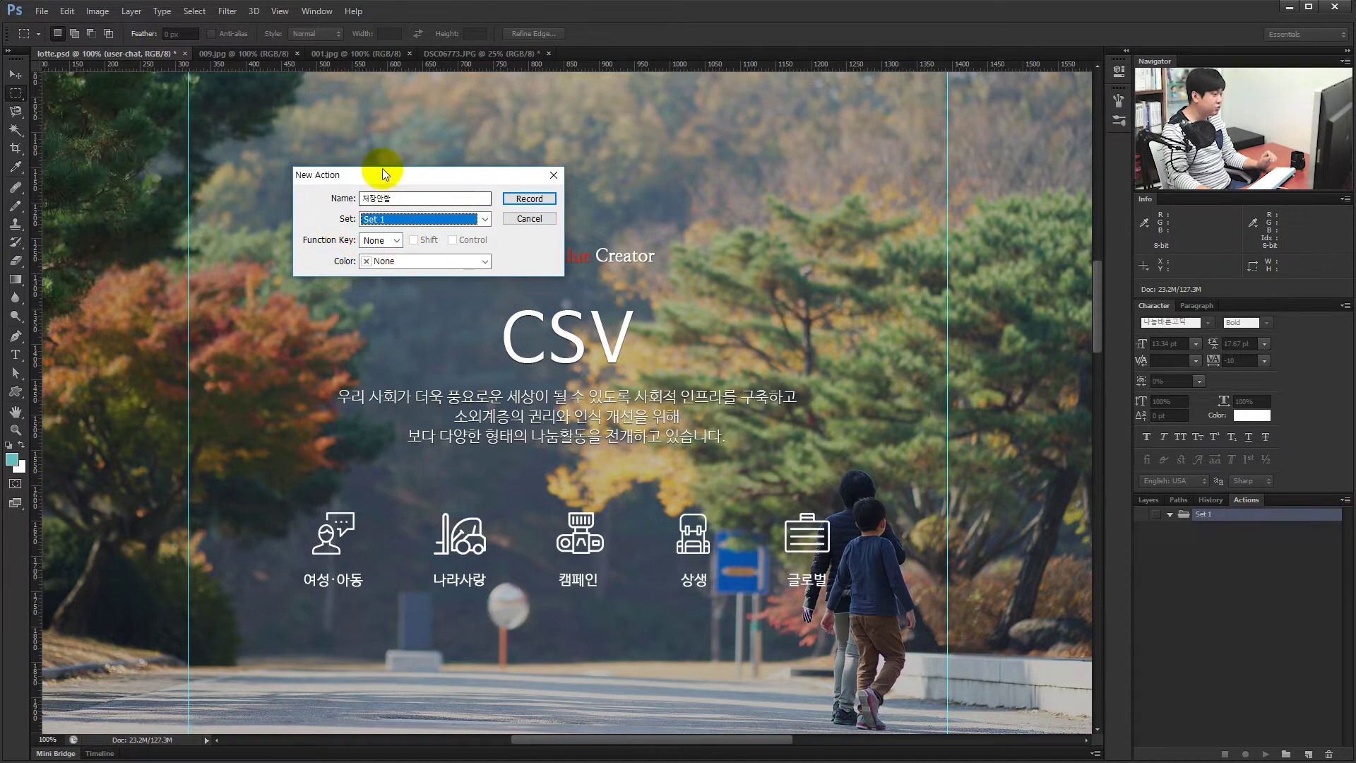
Step: Assign function key F2 to the action without Shift or Control, then start and stop its recording
left_click(374, 240)
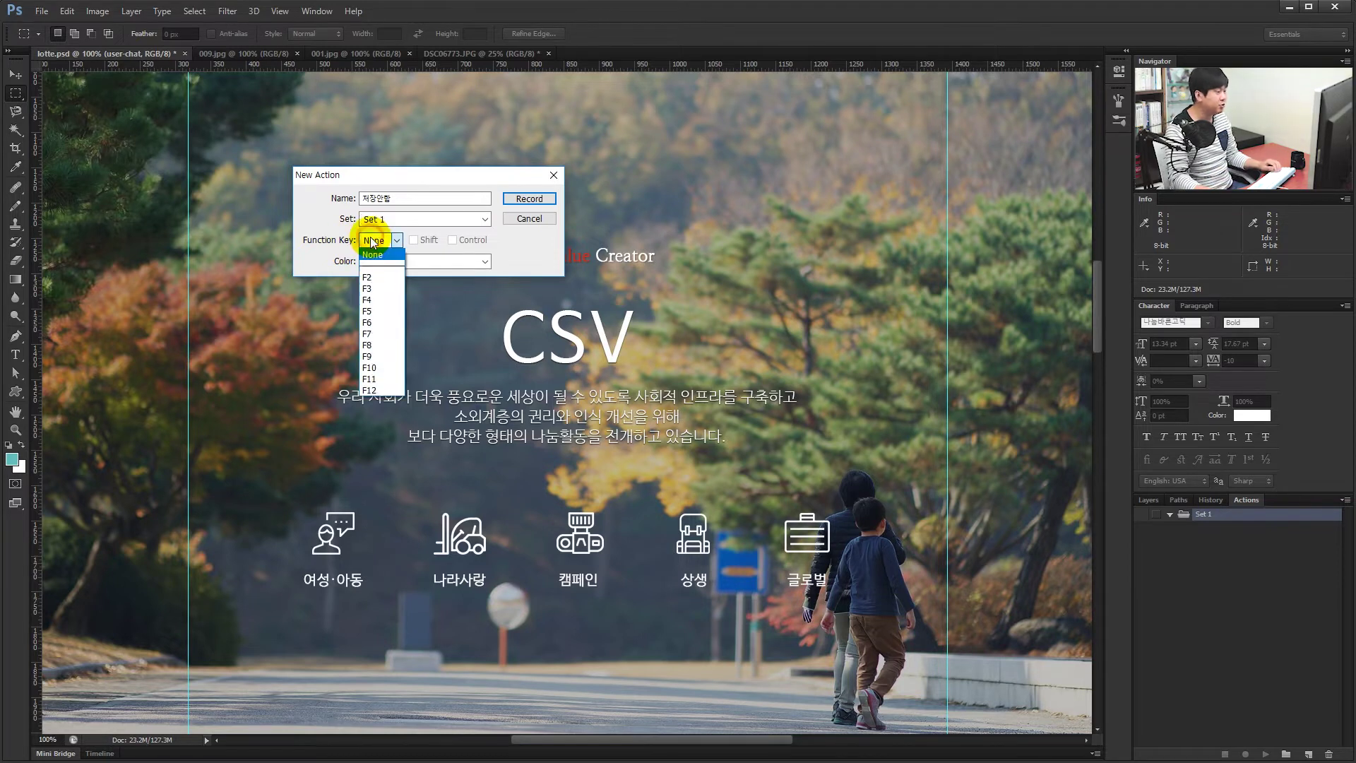
left_click(381, 277)
left_click(418, 241)
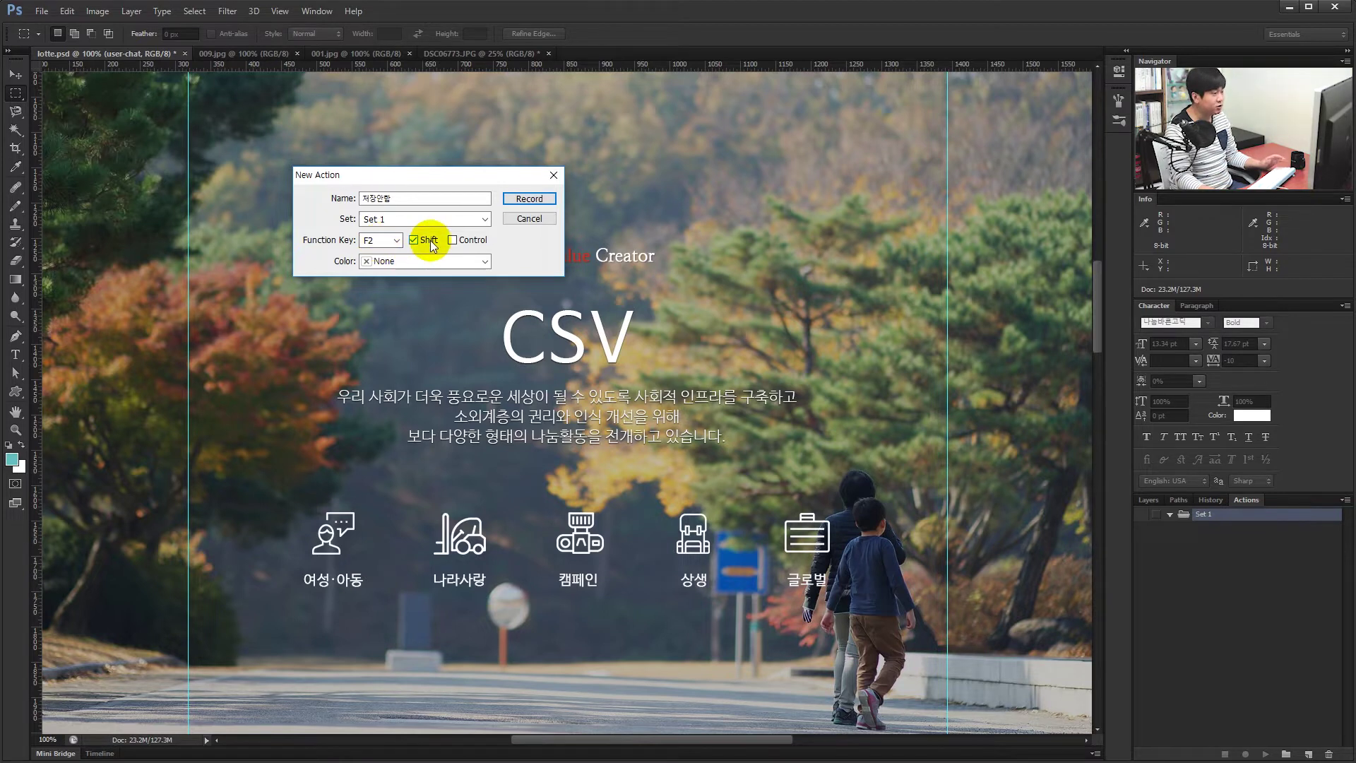
left_click(459, 241)
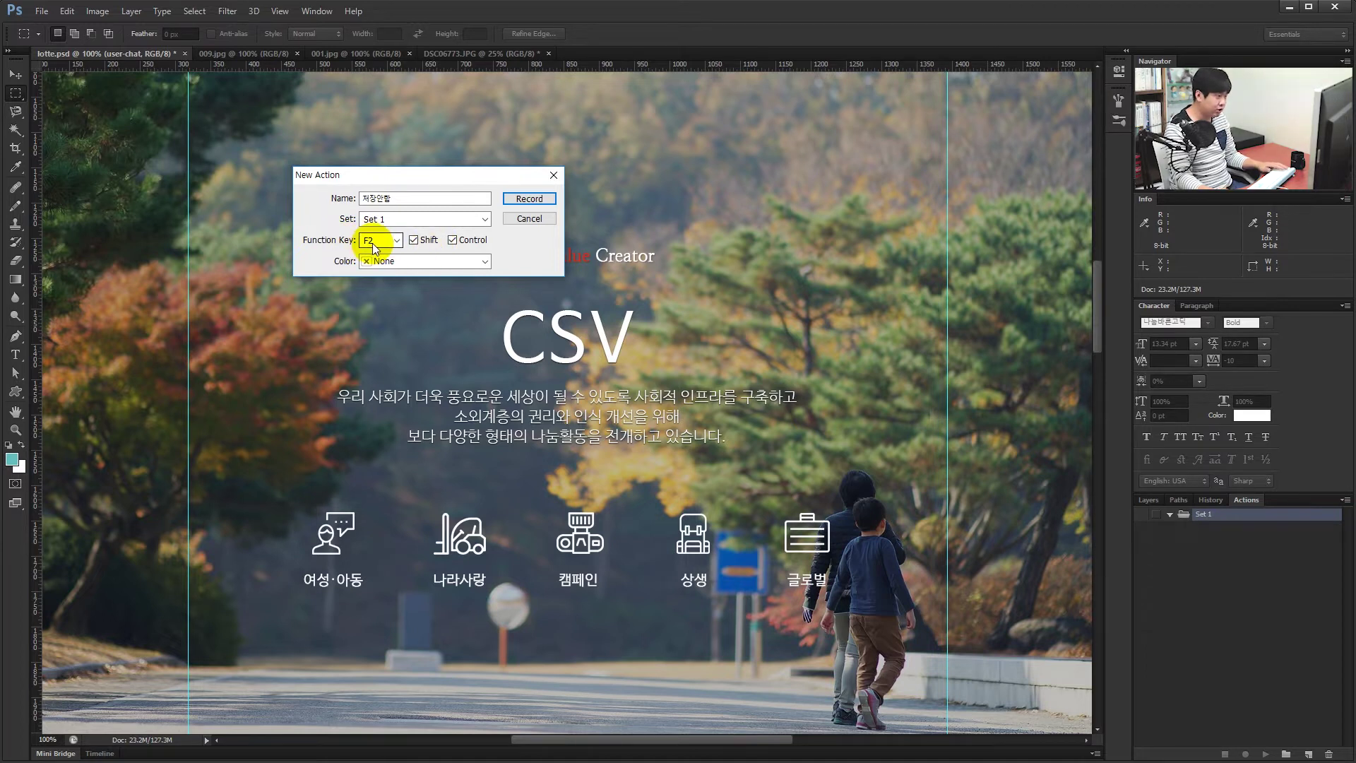
left_click(418, 240)
left_click(456, 240)
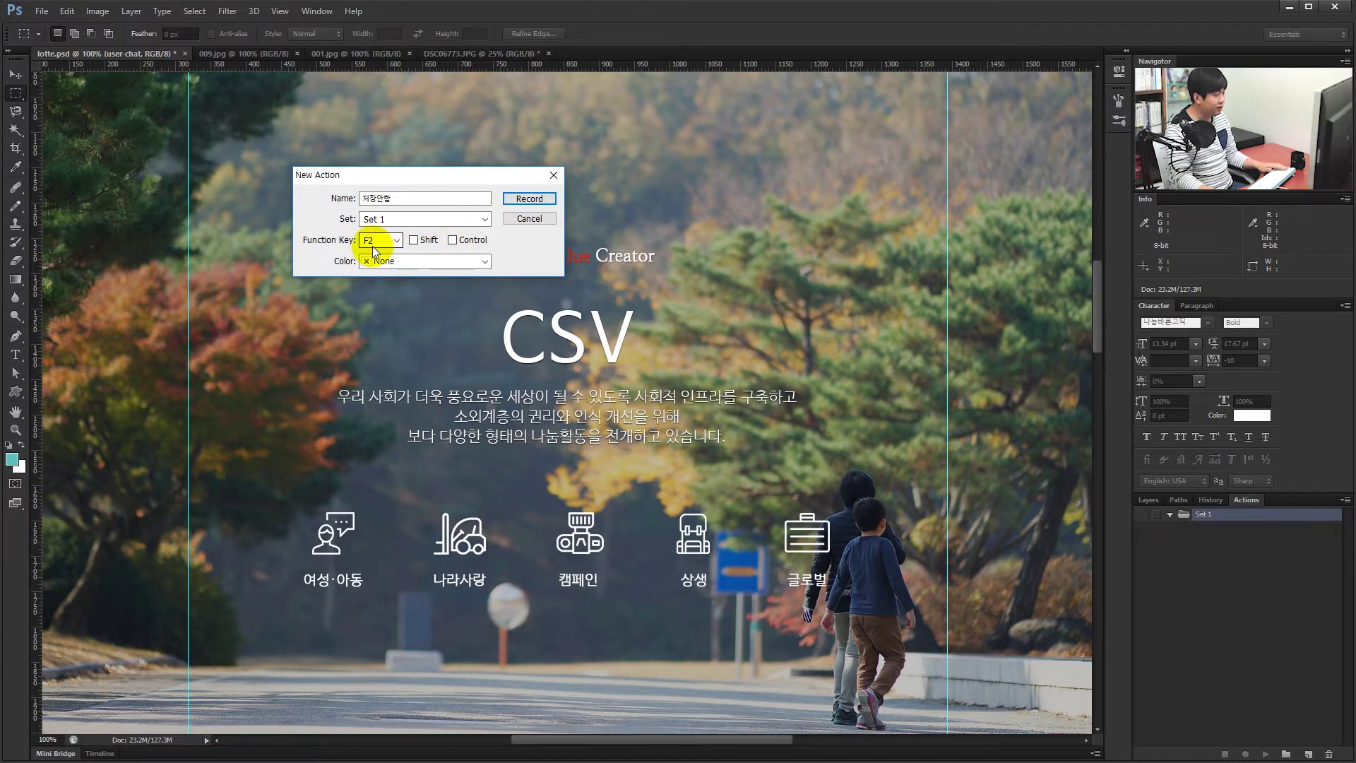
left_click(519, 199)
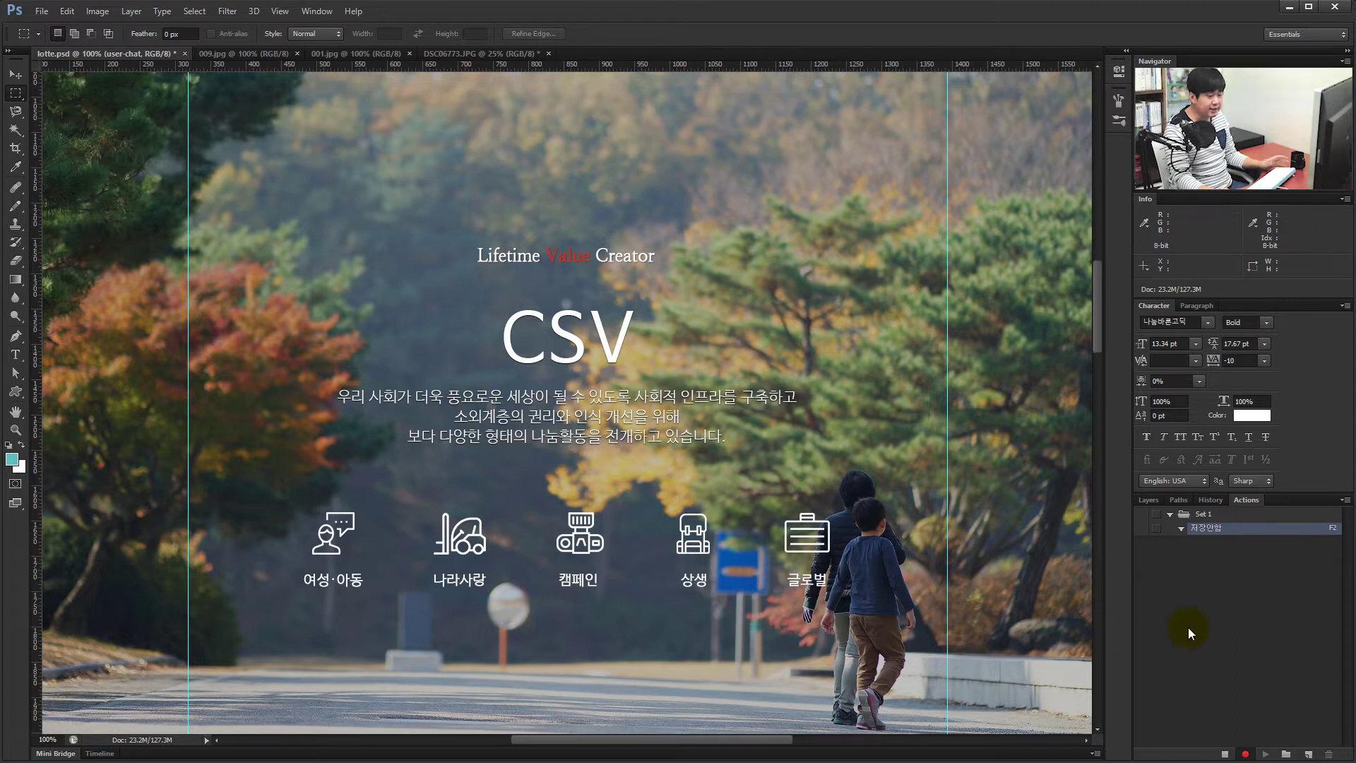
left_click(1225, 755)
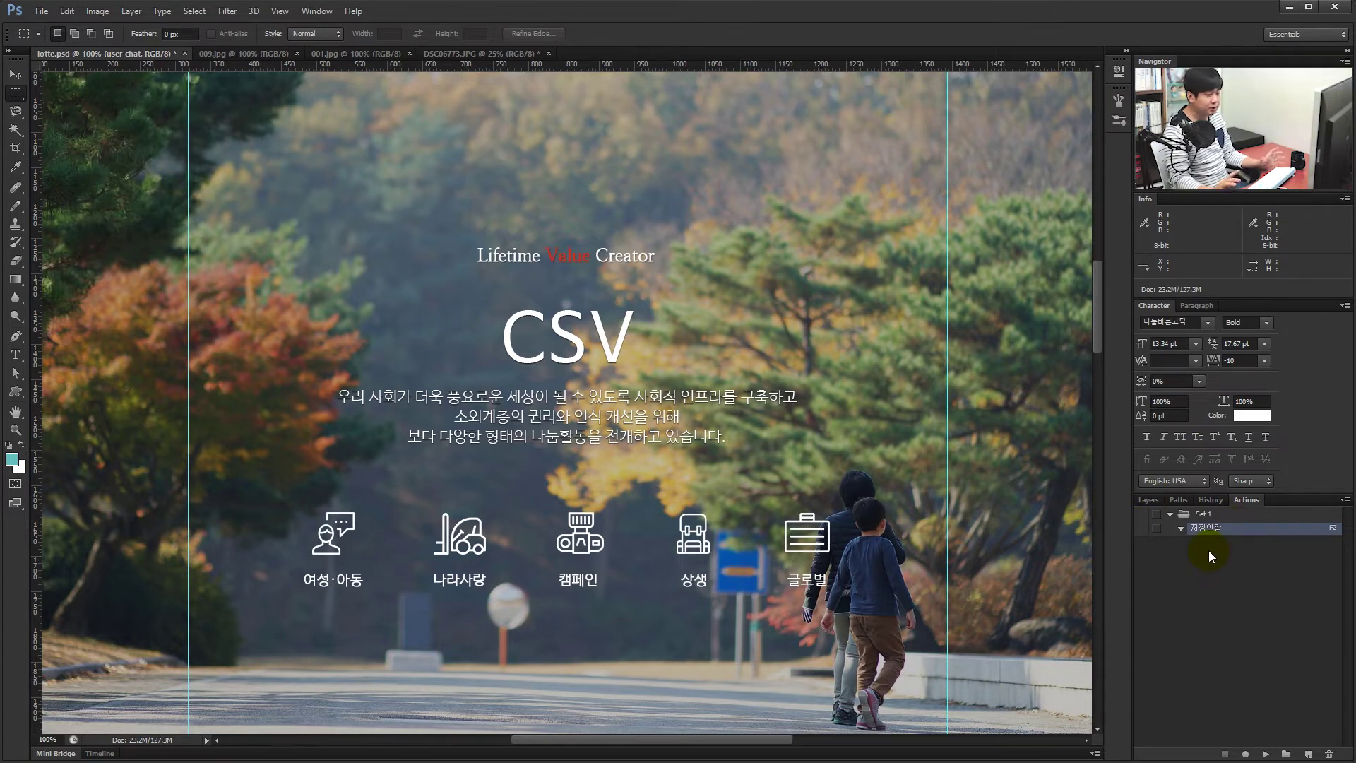
Step: Delete the action set Set 1 together with the action inside it
left_click(1207, 514)
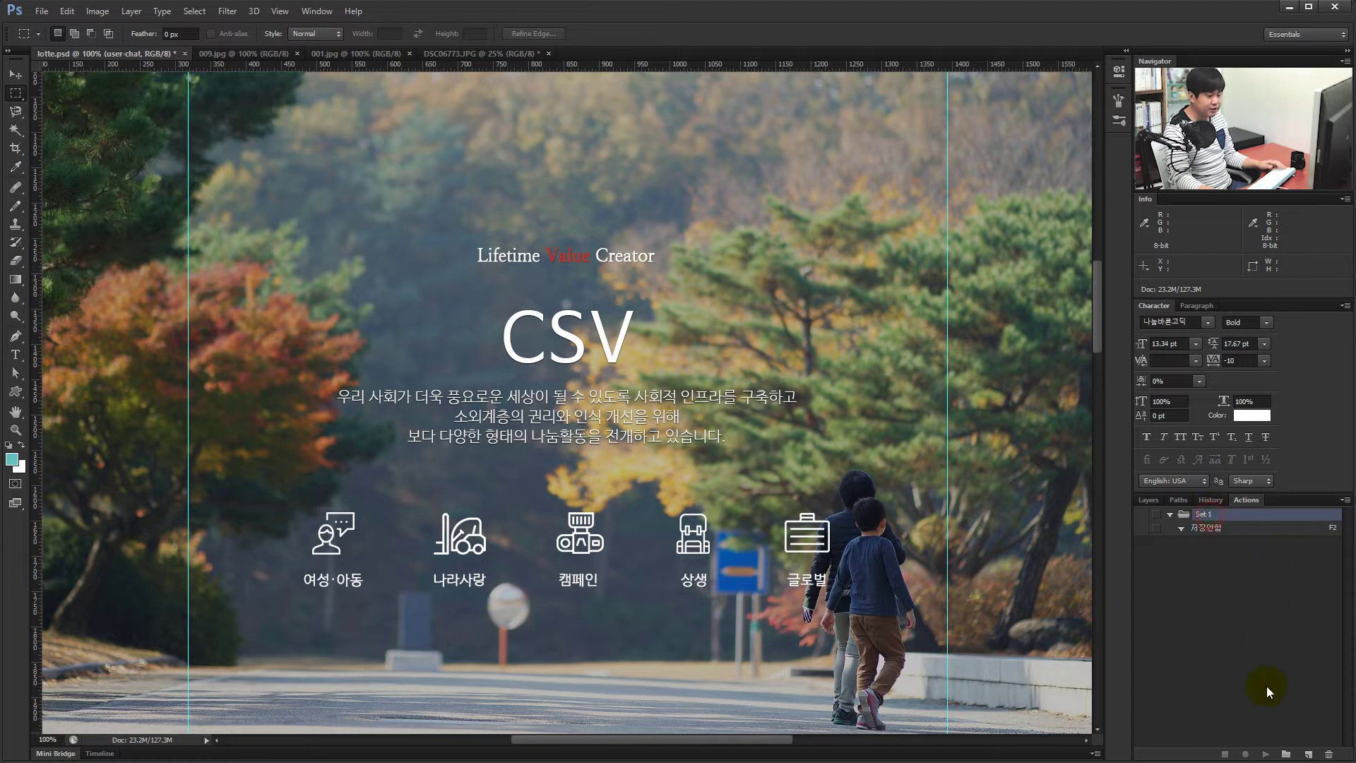
left_click(1325, 751)
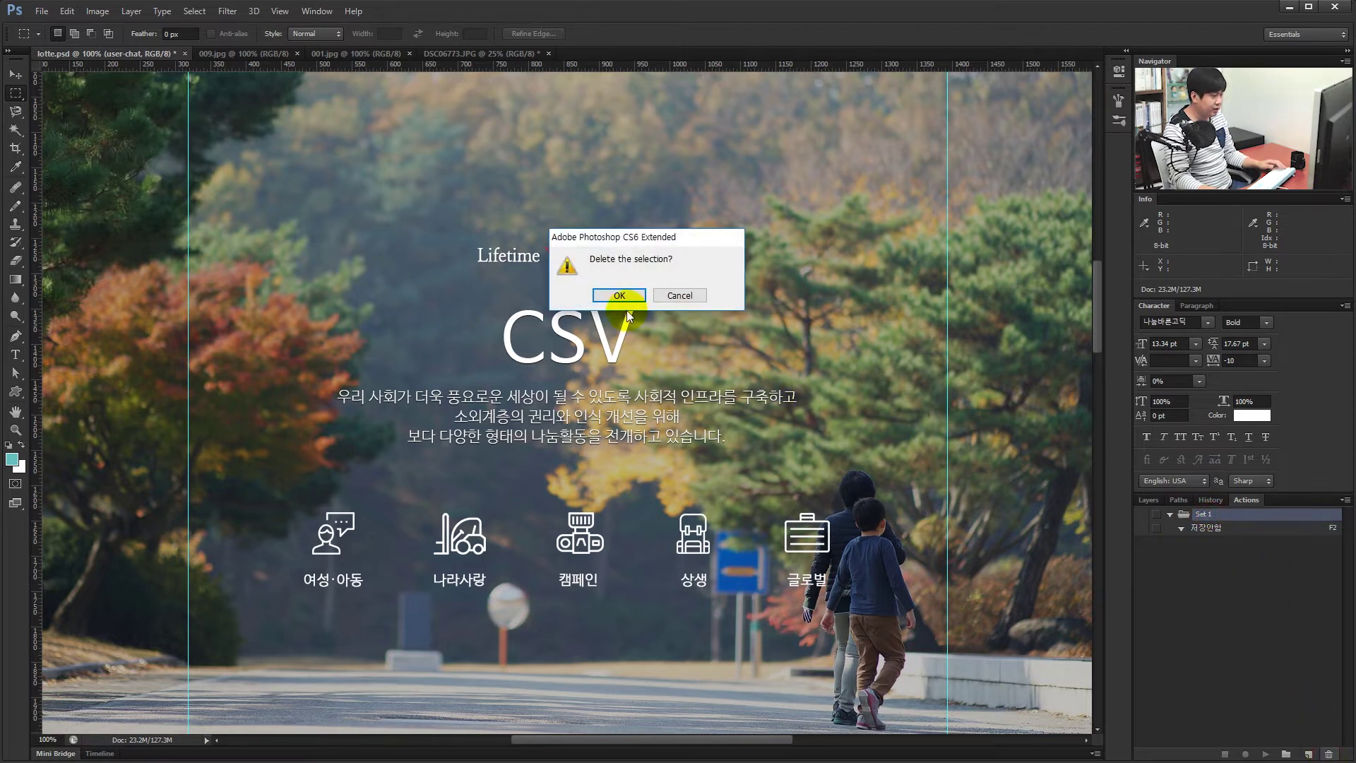
left_click(619, 296)
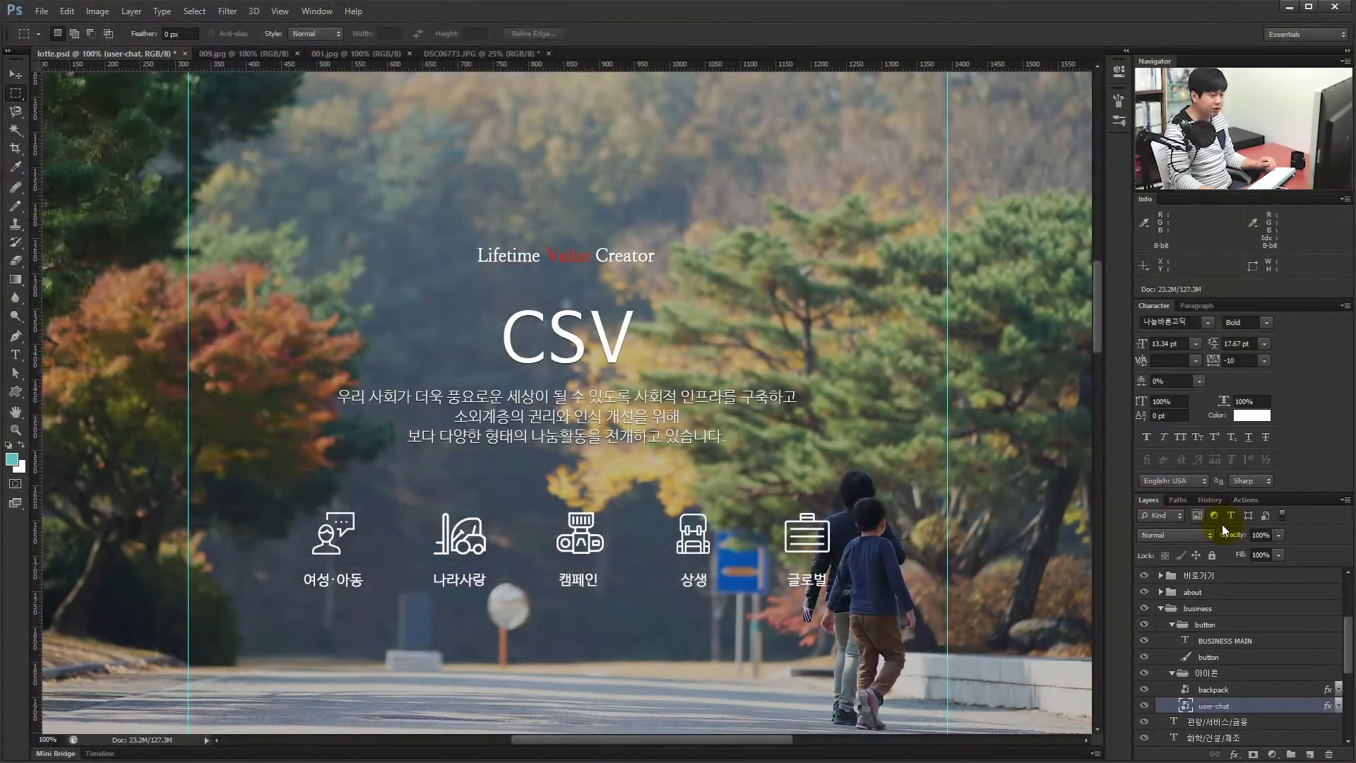
Step: Select the layer of the backpack icon above the 상생 label
key("z")
left_click(613, 543)
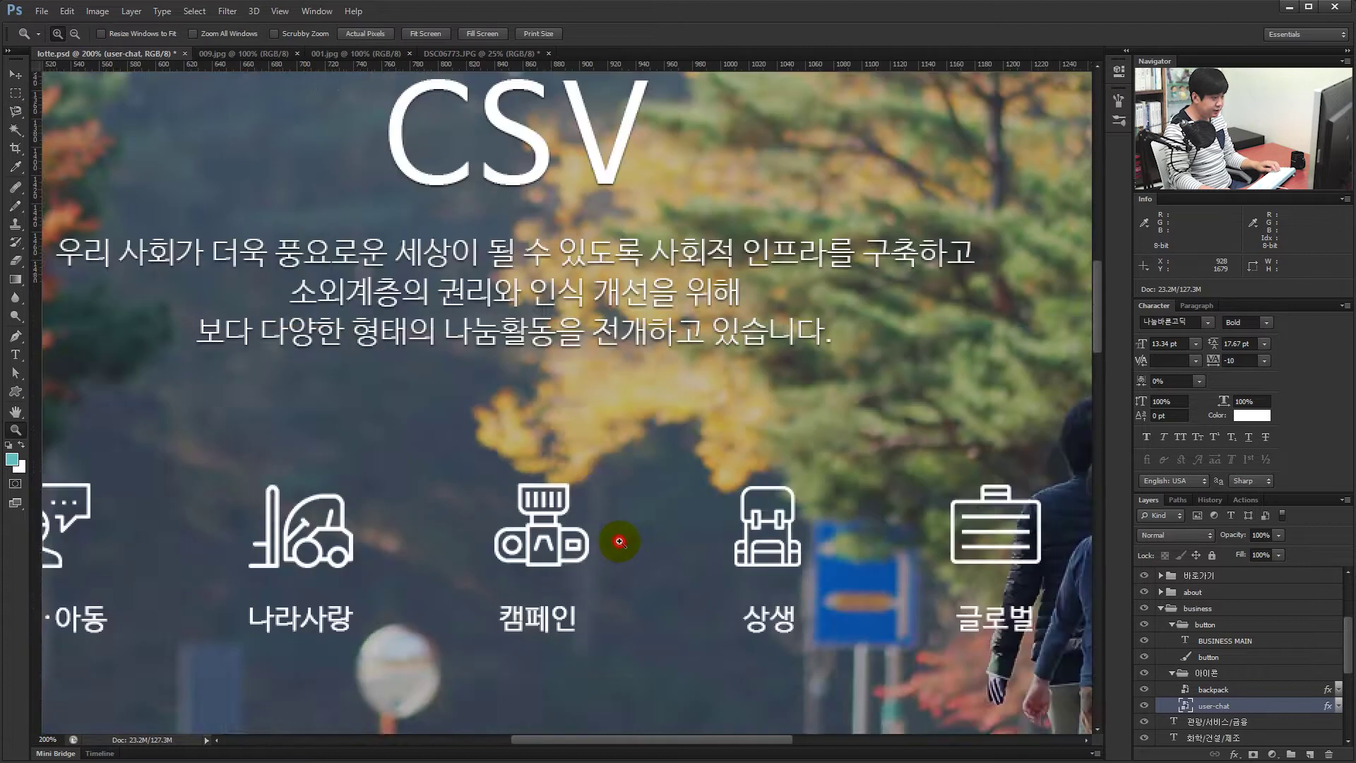
left_click(619, 544)
left_click_drag(750, 520, 215, 509)
key("v")
scroll(473, 495, "down", 1)
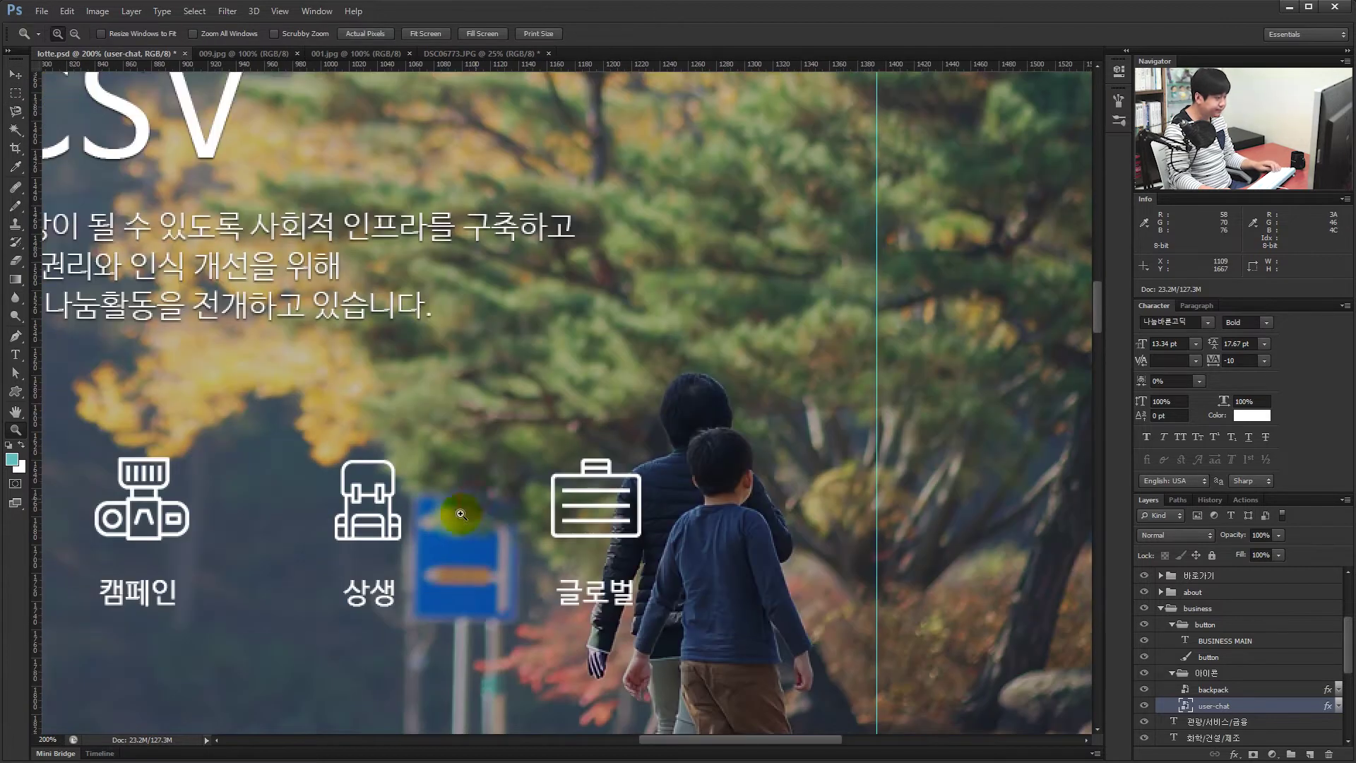
left_click(382, 501)
Step: Select the area around the backpack icon, copy it and paste it into a new document made with the default settings
key("m")
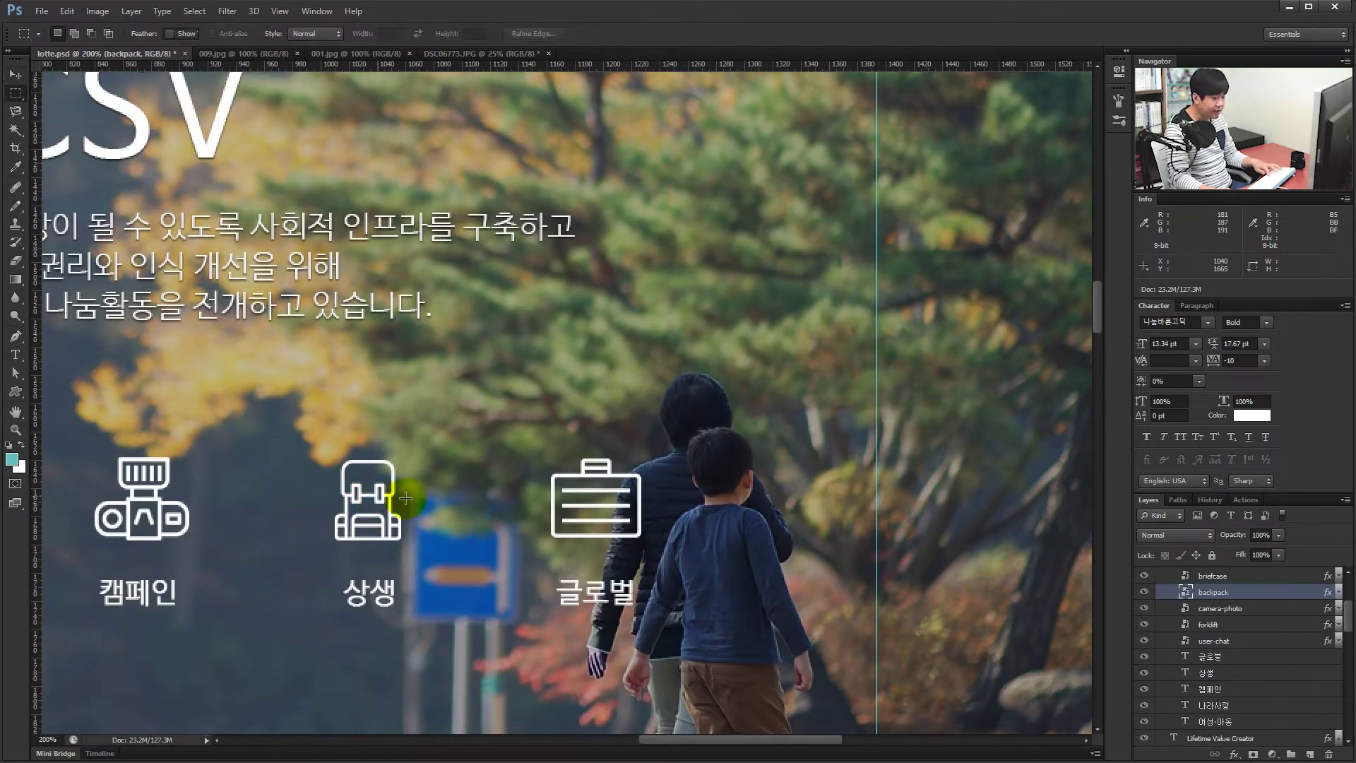
left_click_drag(464, 576, 464, 576)
key("ctrl+c")
key("ctrl+n")
key("Return")
key("ctrl+v")
key("z")
key("ctrl+0")
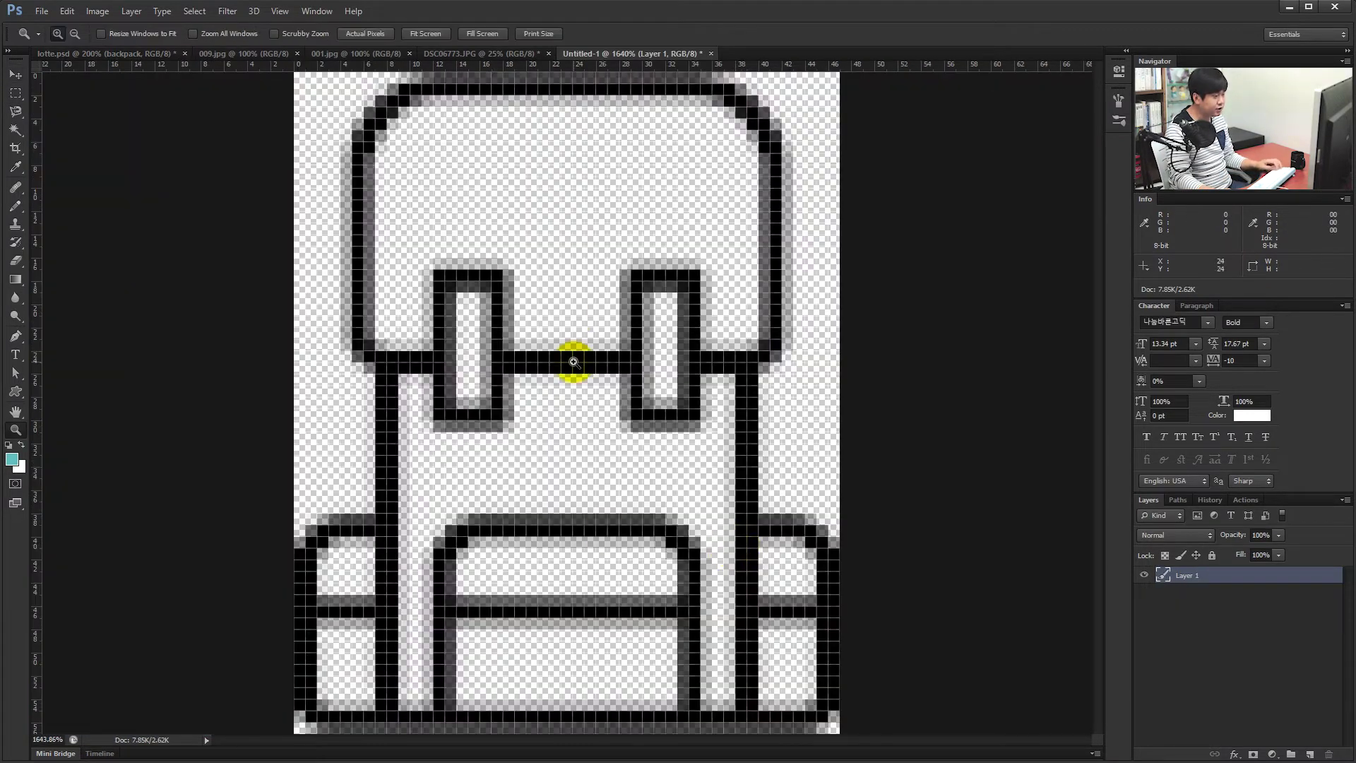
key("ctrl+minus")
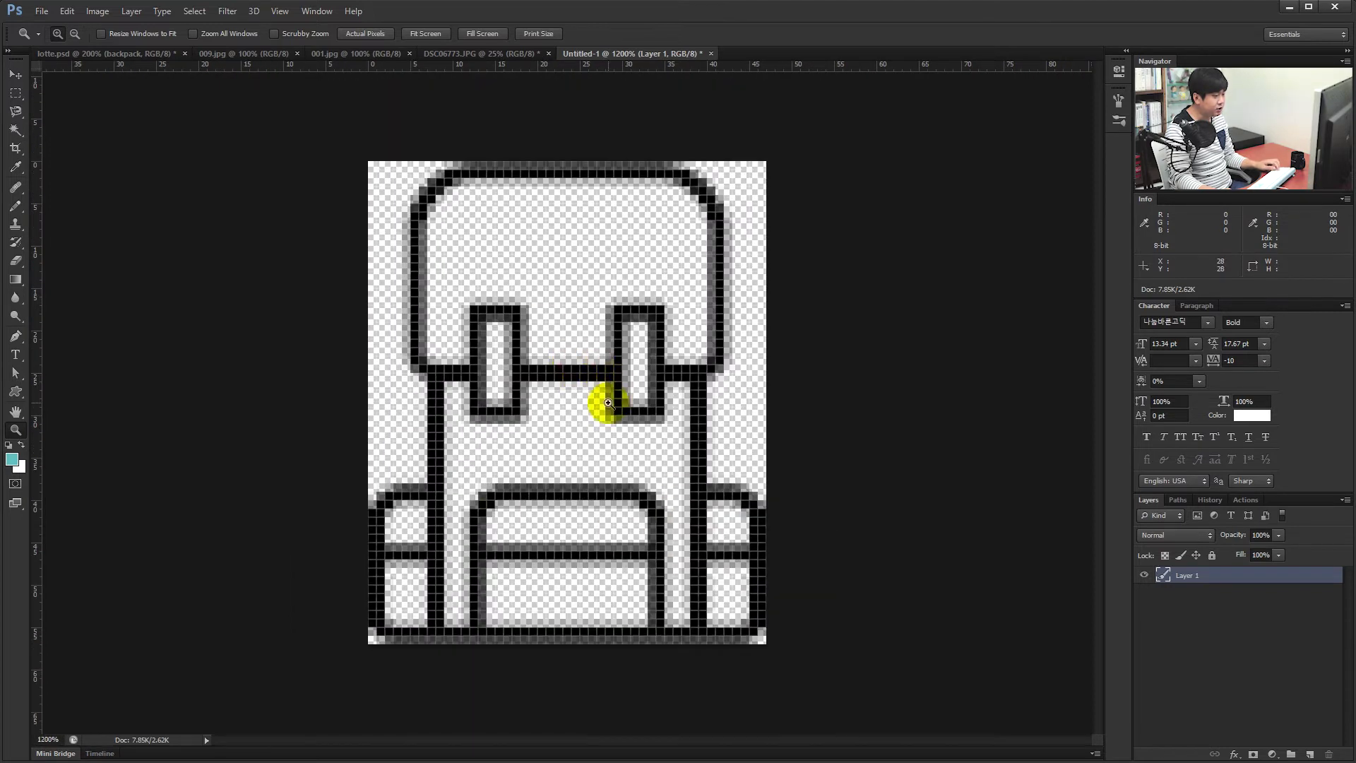
Step: Save the backpack icon document as a PNG copy named test with default PNG options, and close the document without saving changes
key("ctrl+s")
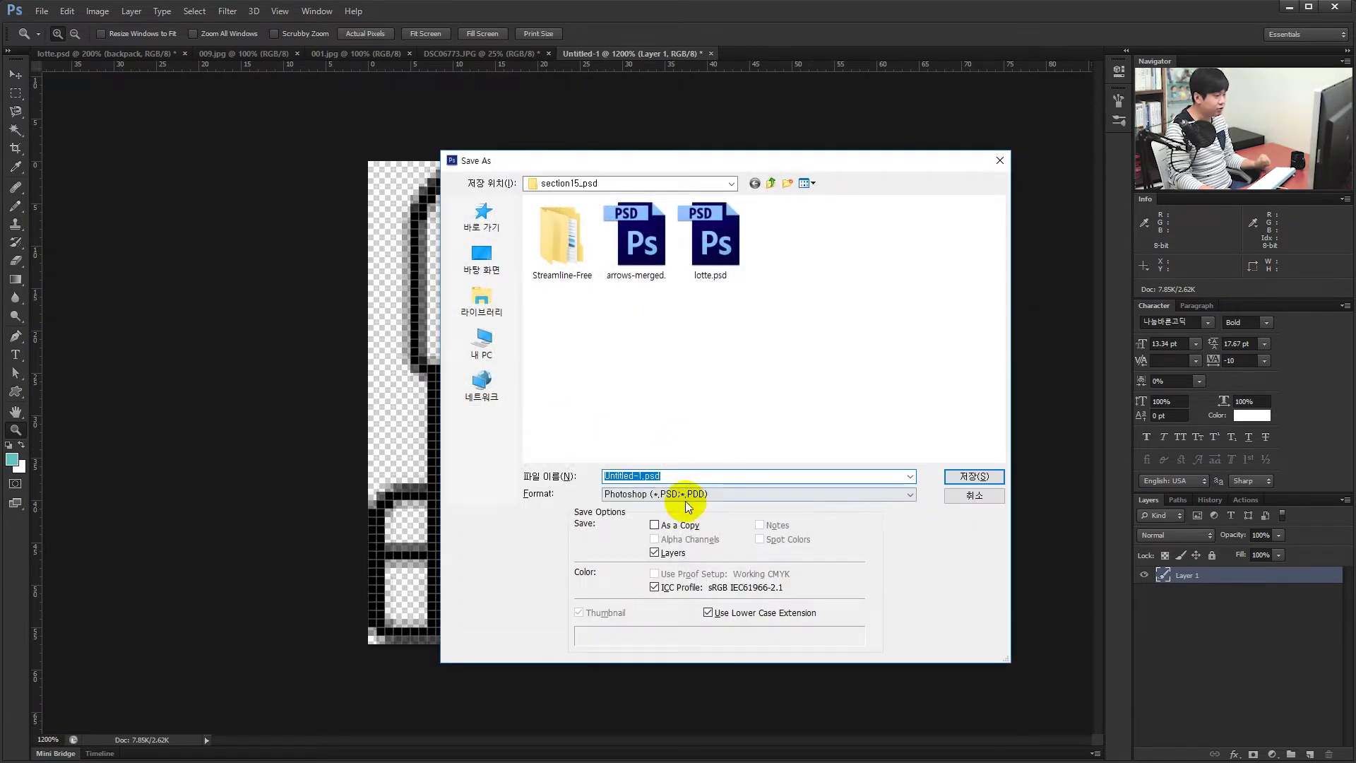
left_click(690, 493)
left_click(678, 469)
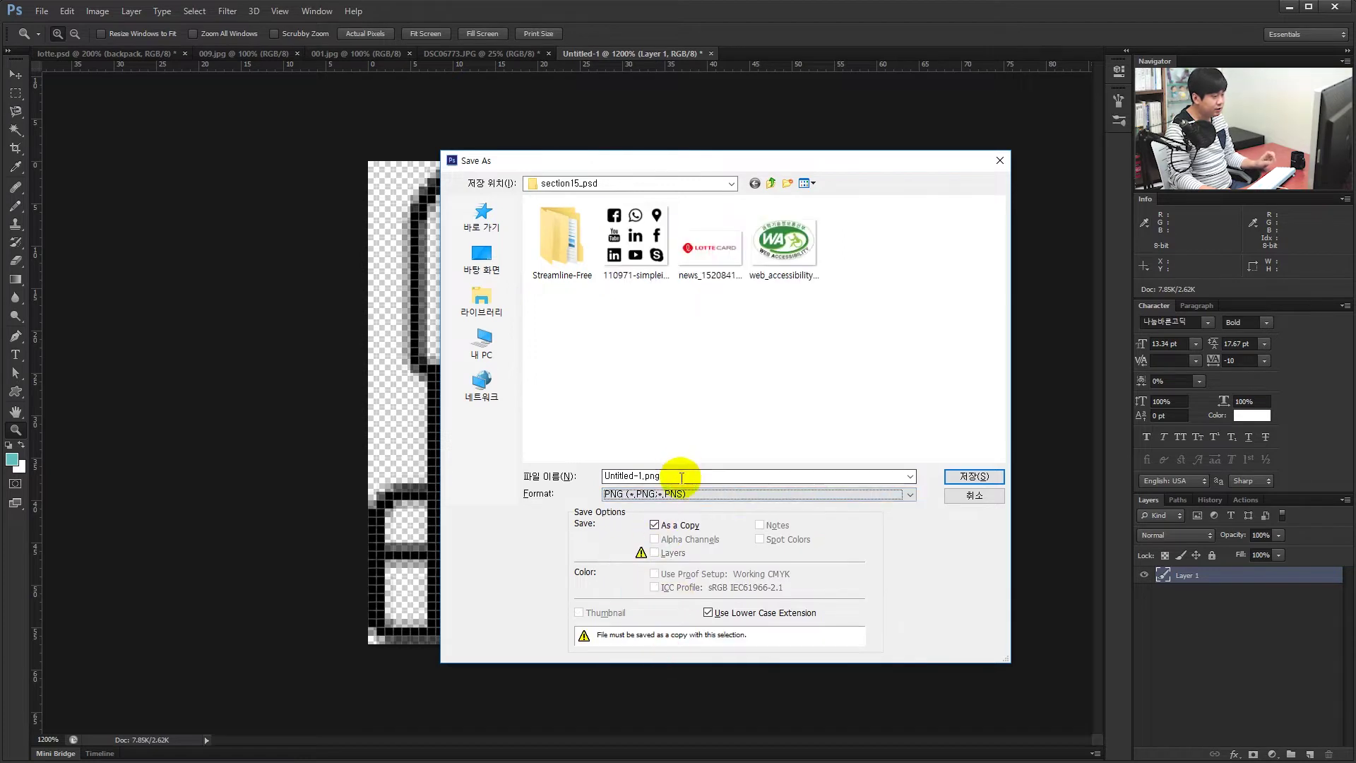
double_click(680, 476)
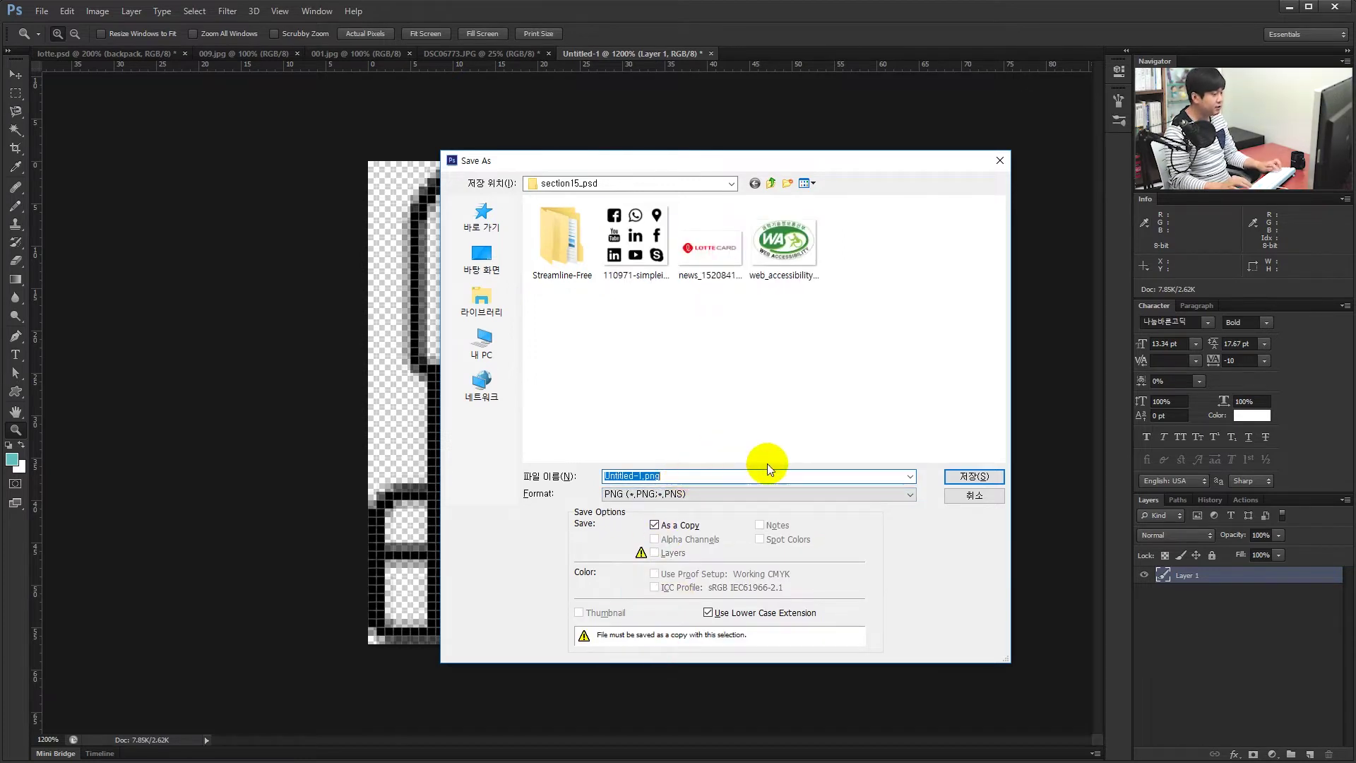
type("test")
key("Return")
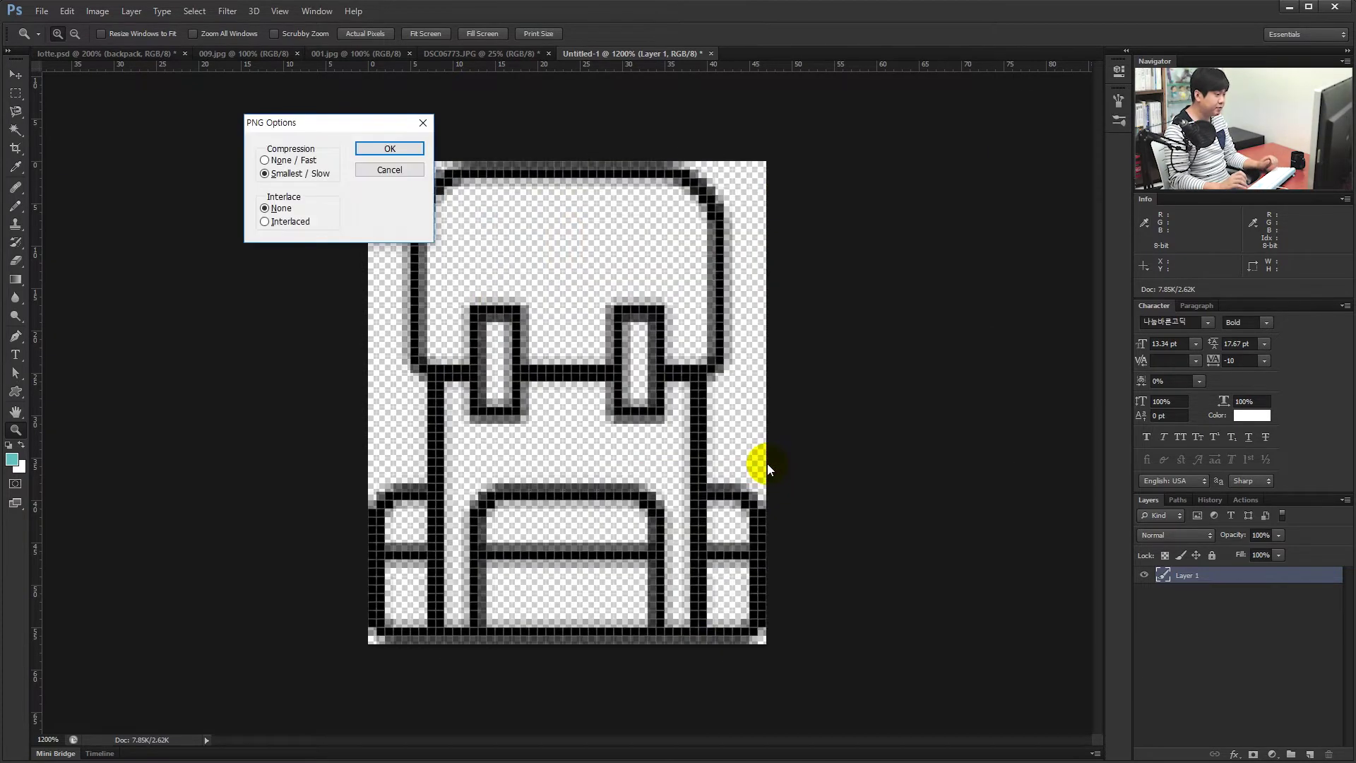
key("Return")
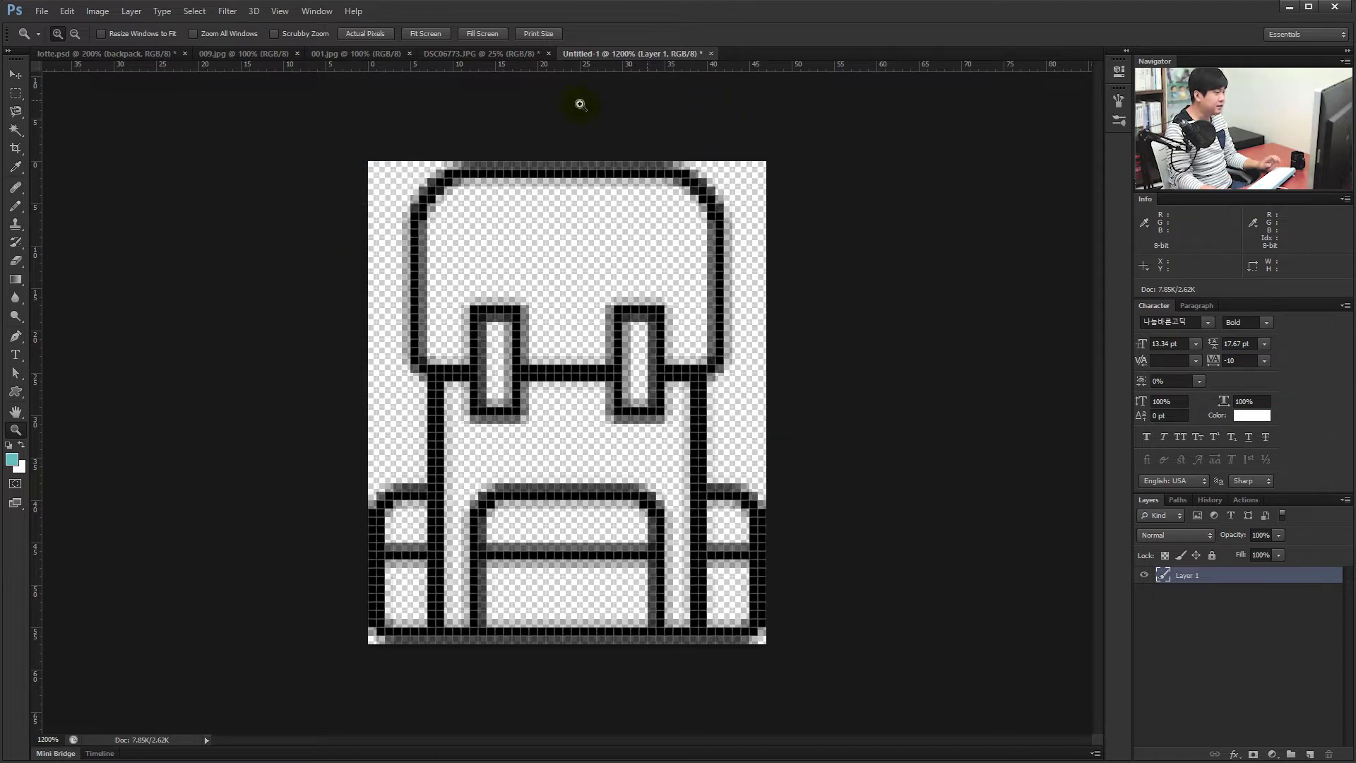
left_click(711, 54)
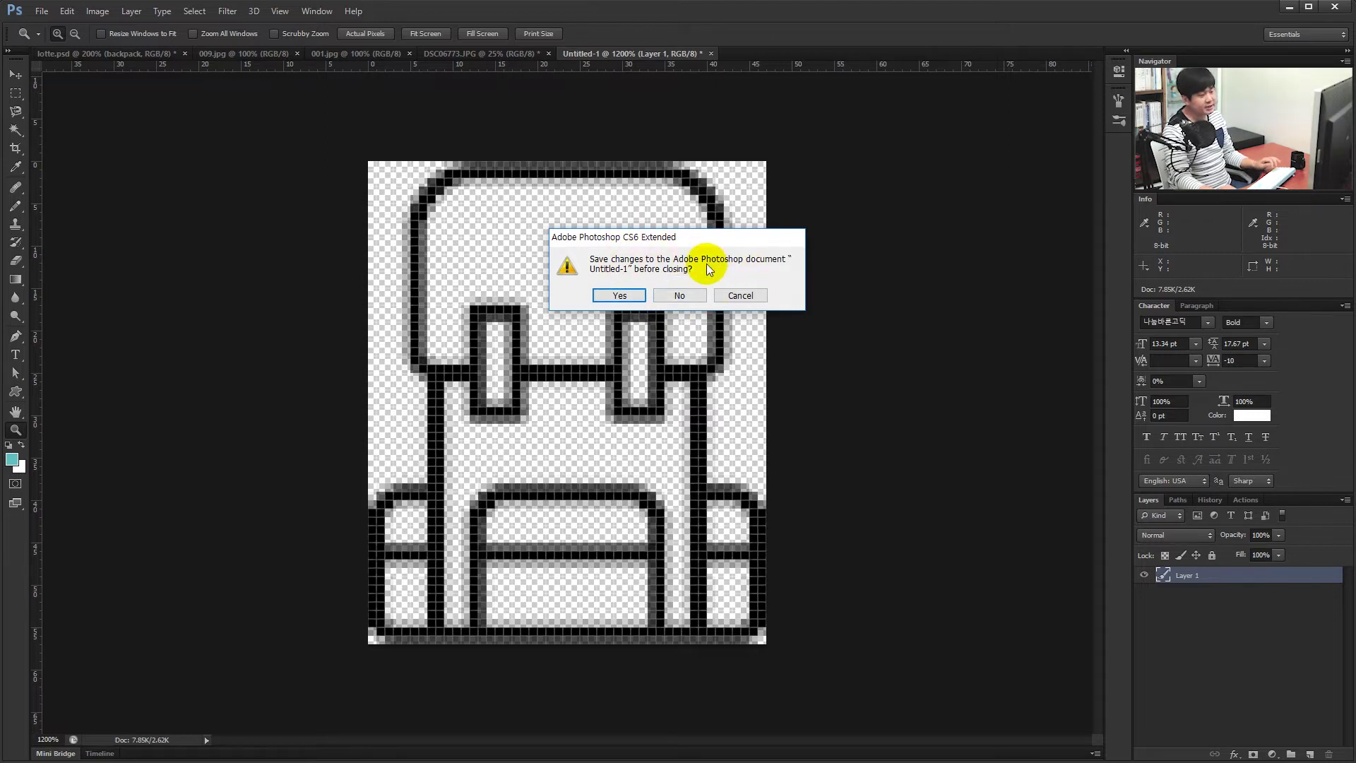
left_click(680, 295)
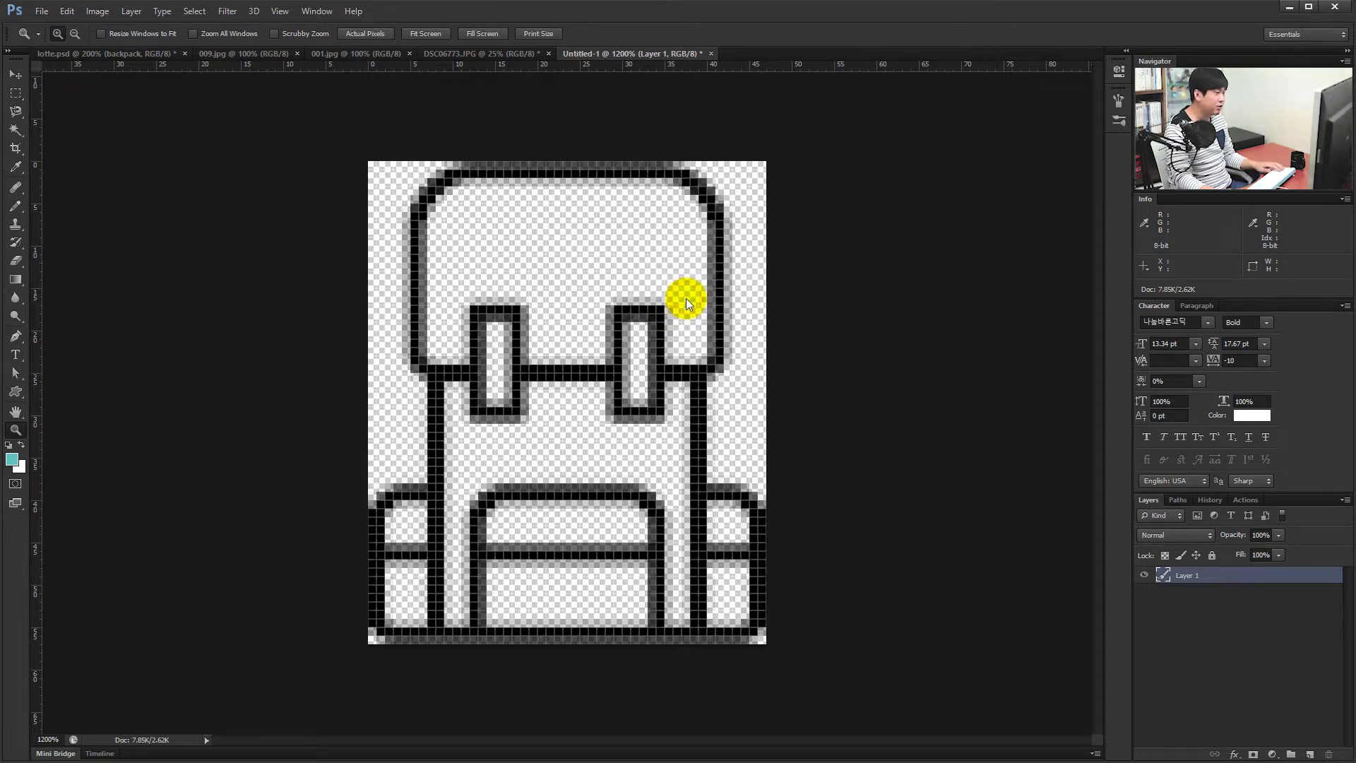
Step: Select the layer and area of the briefcase icon above the 글로벌 label, copy it and paste it into a new default document
key("v")
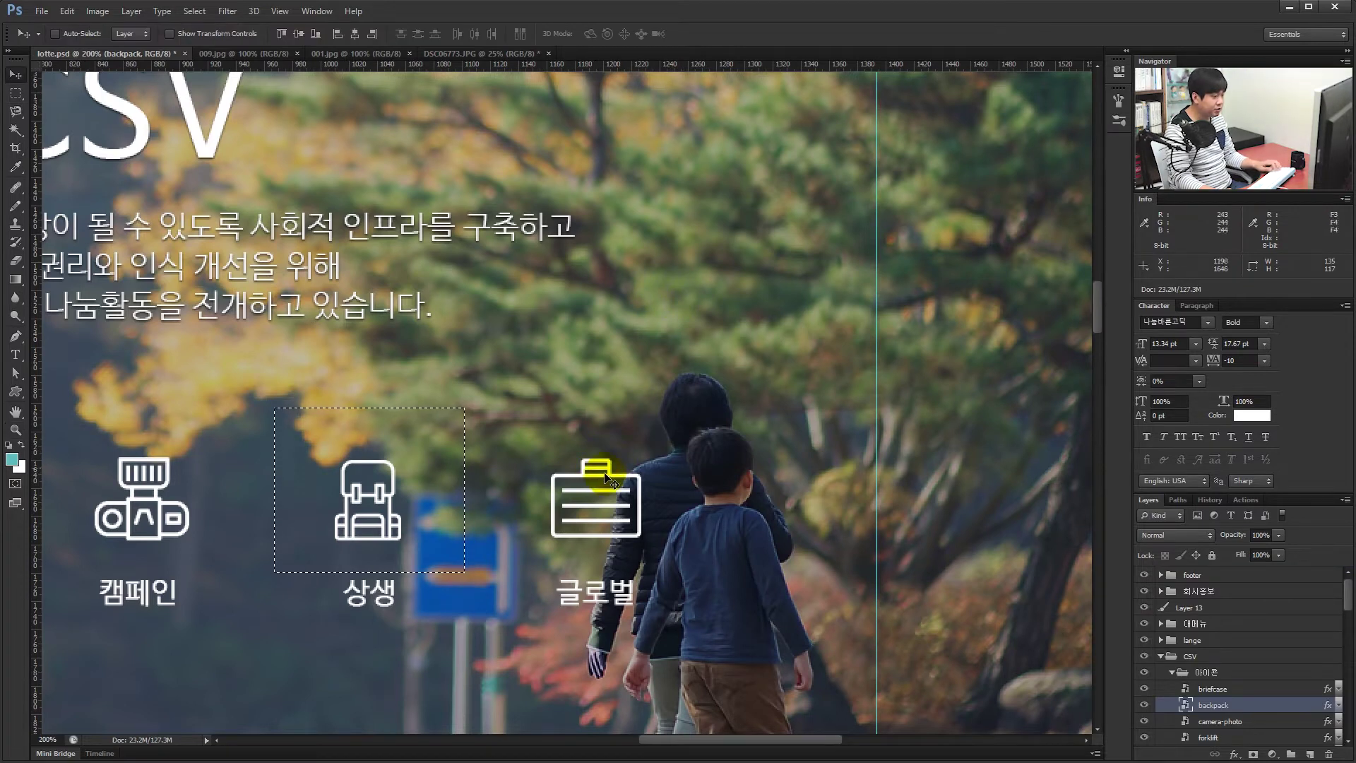
left_click(606, 480, "ctrl")
key("m")
left_click_drag(510, 417, 732, 572)
key("ctrl+c")
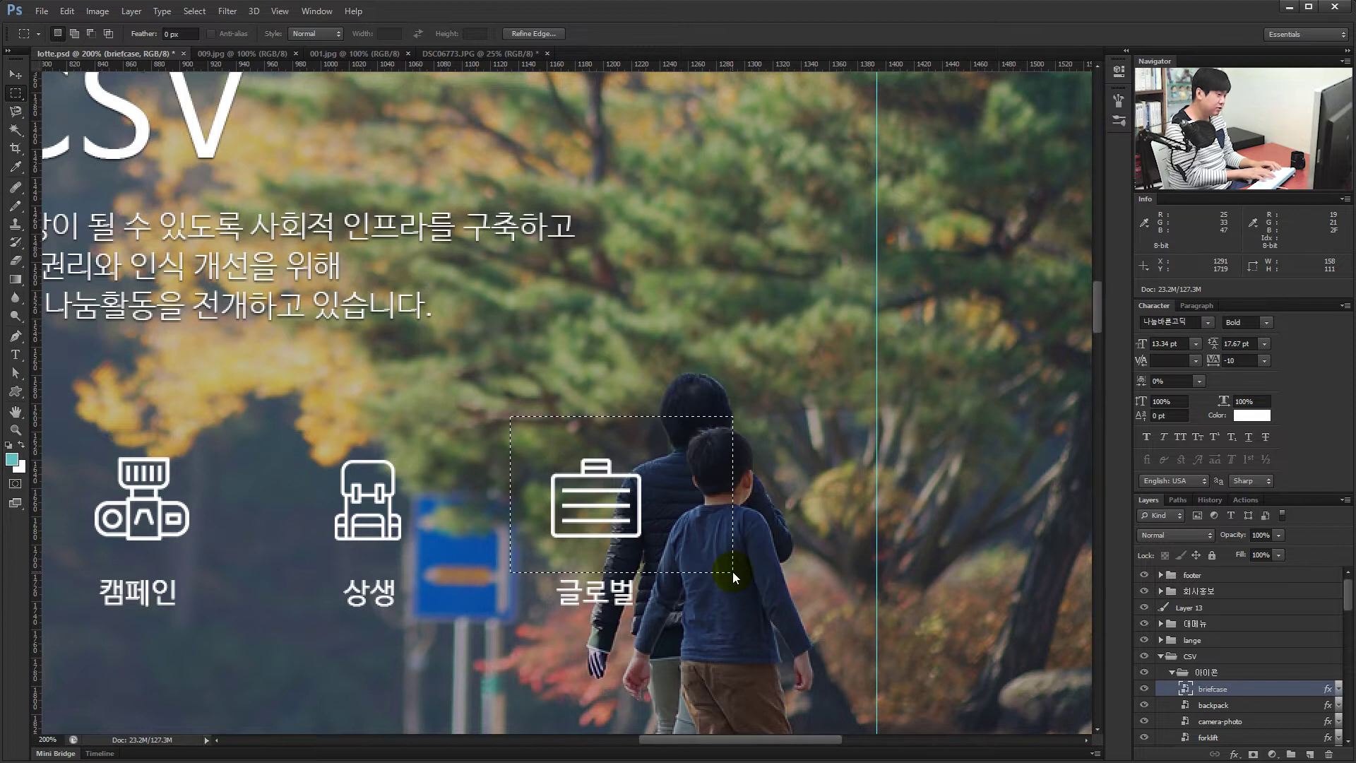
key("ctrl+n")
key("Return")
key("ctrl+v")
Step: Save the briefcase icon document as a PNG copy named test2 with default PNG options
key("ctrl+s")
key("Escape")
key("ctrl+s")
left_click(683, 504)
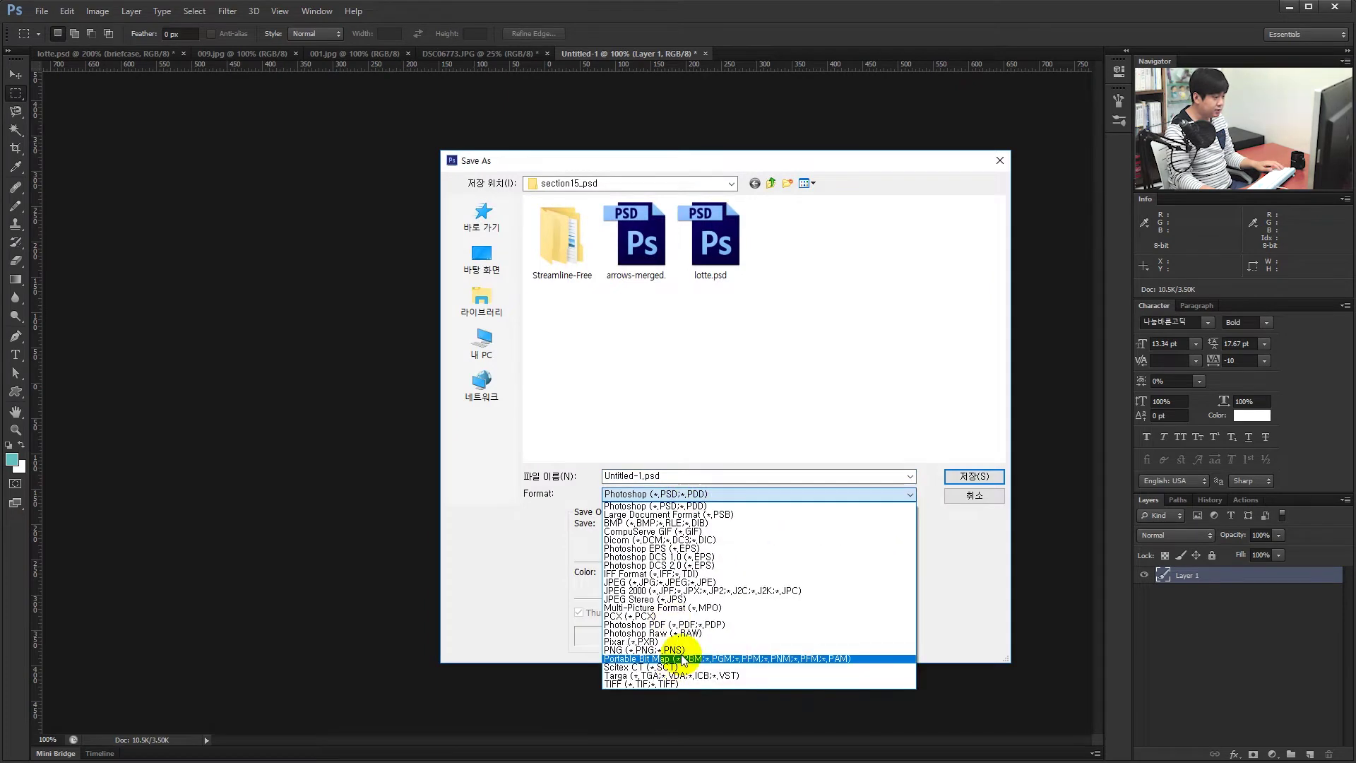
left_click(682, 654)
left_click(688, 474)
type("test")
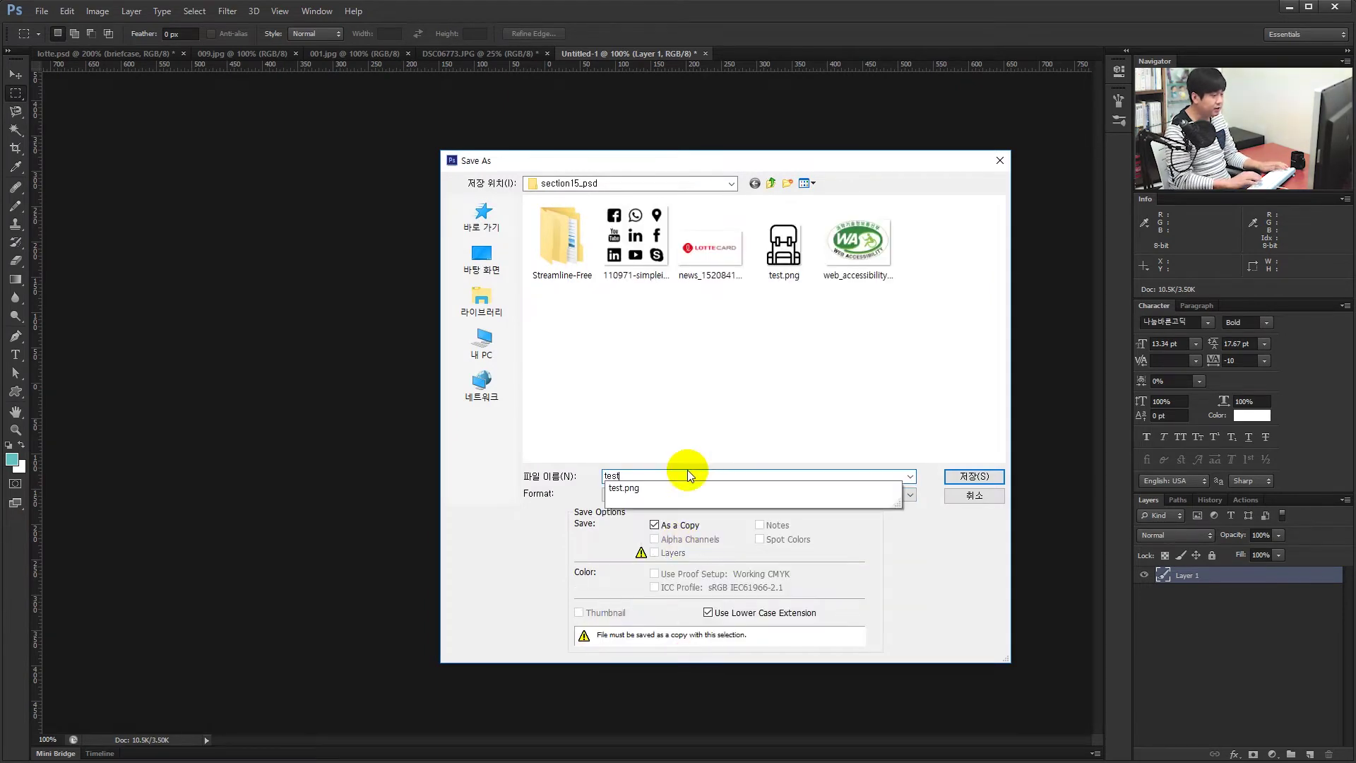
key("Return")
key("Return")
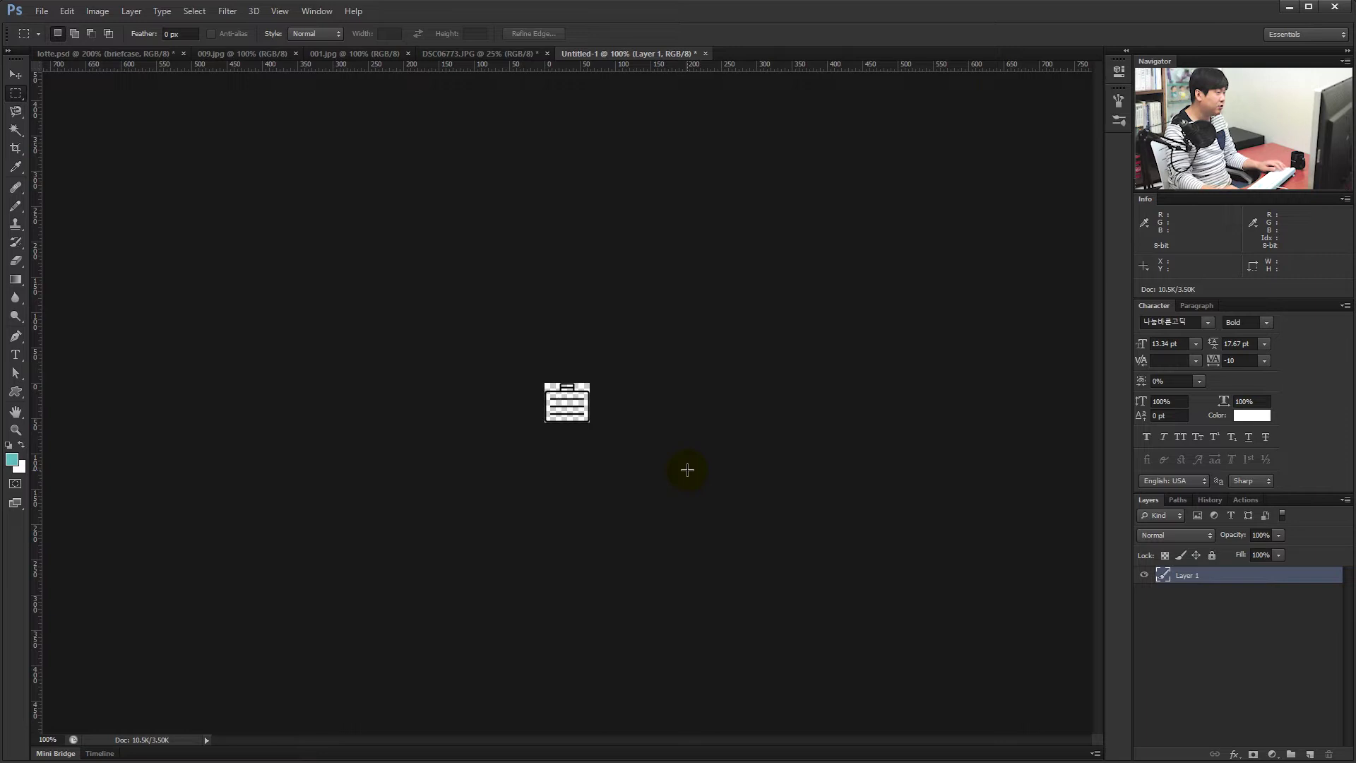
Step: Close the untitled briefcase icon document without saving changes
key("ctrl+w")
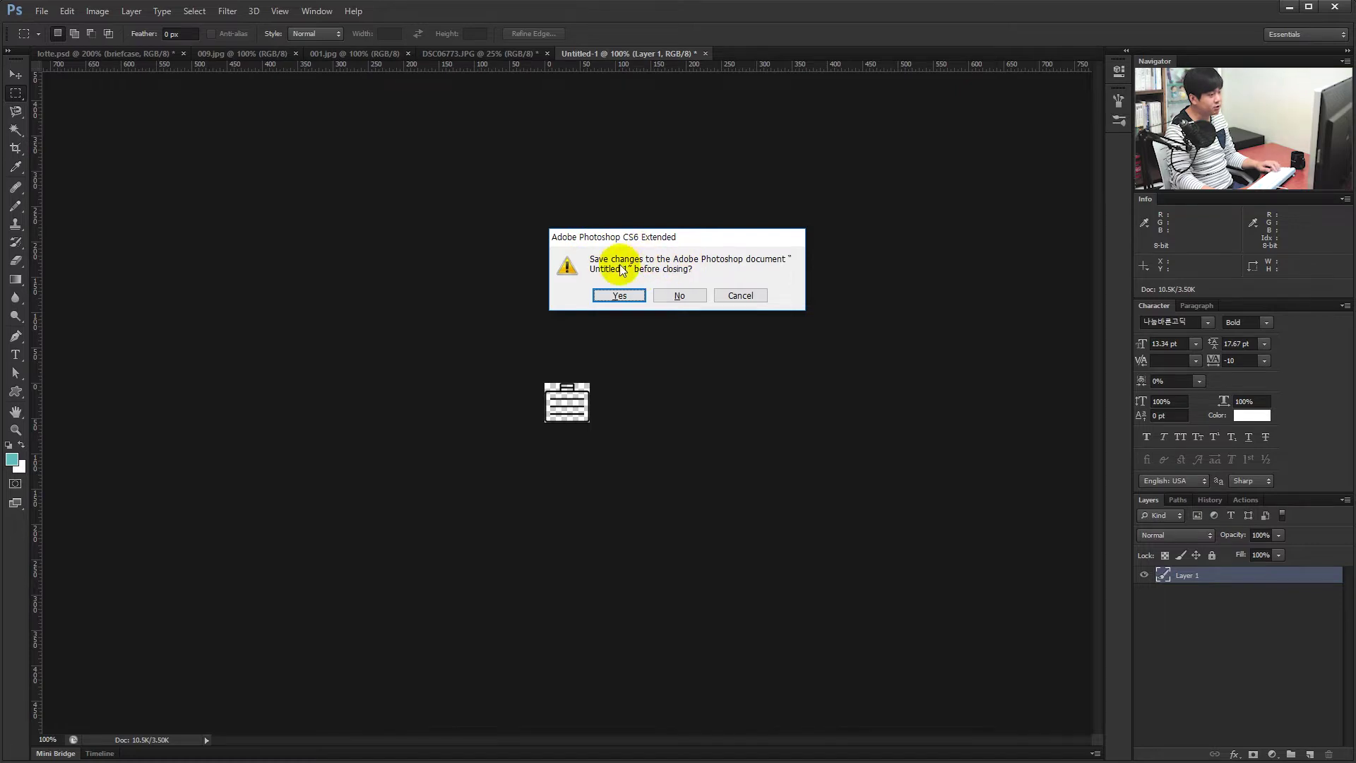
left_click_drag(672, 238, 638, 241)
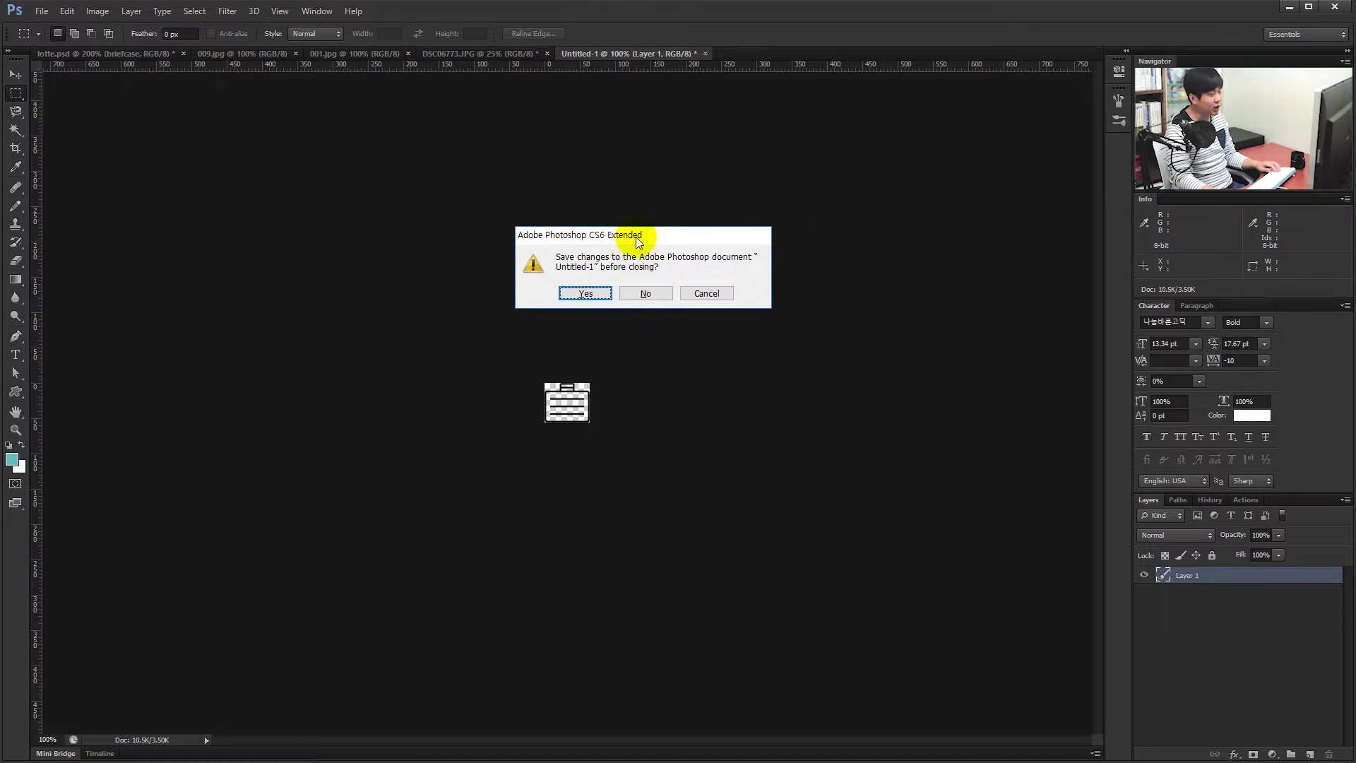
left_click(646, 293)
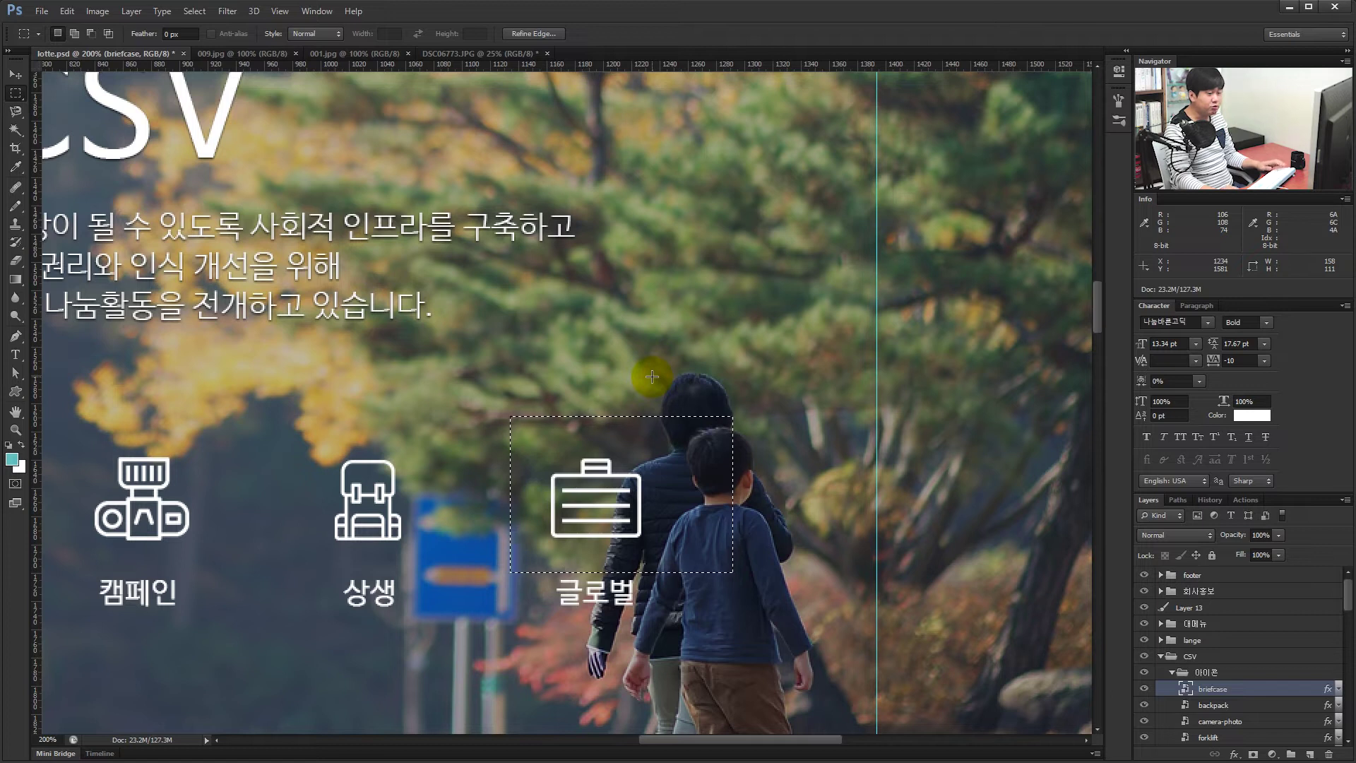
Step: Select an area spanning the backpack and briefcase icons, copy the briefcase layer's content and paste it into a new default document
left_click_drag(384, 409, 459, 350)
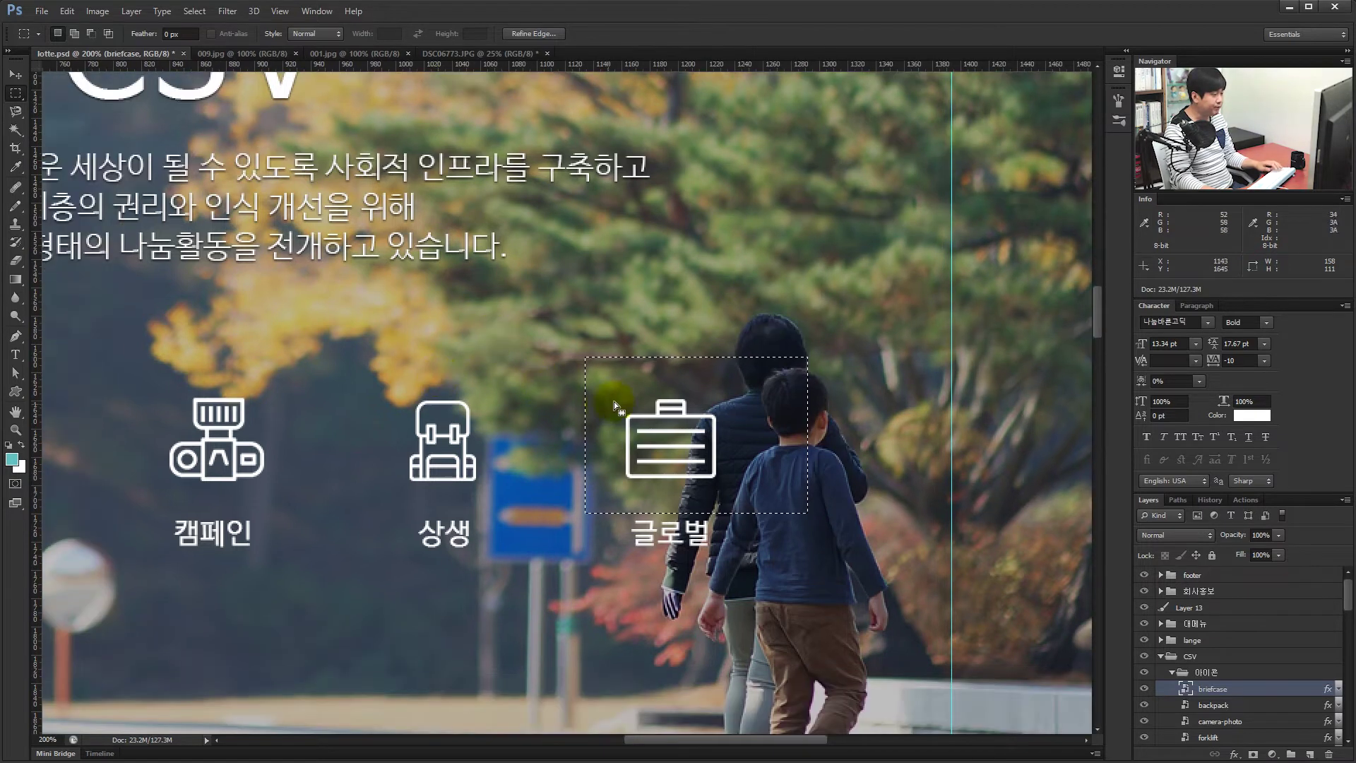
left_click_drag(369, 382, 819, 522)
key("ctrl+c")
key("ctrl+n")
key("Return")
key("ctrl+v")
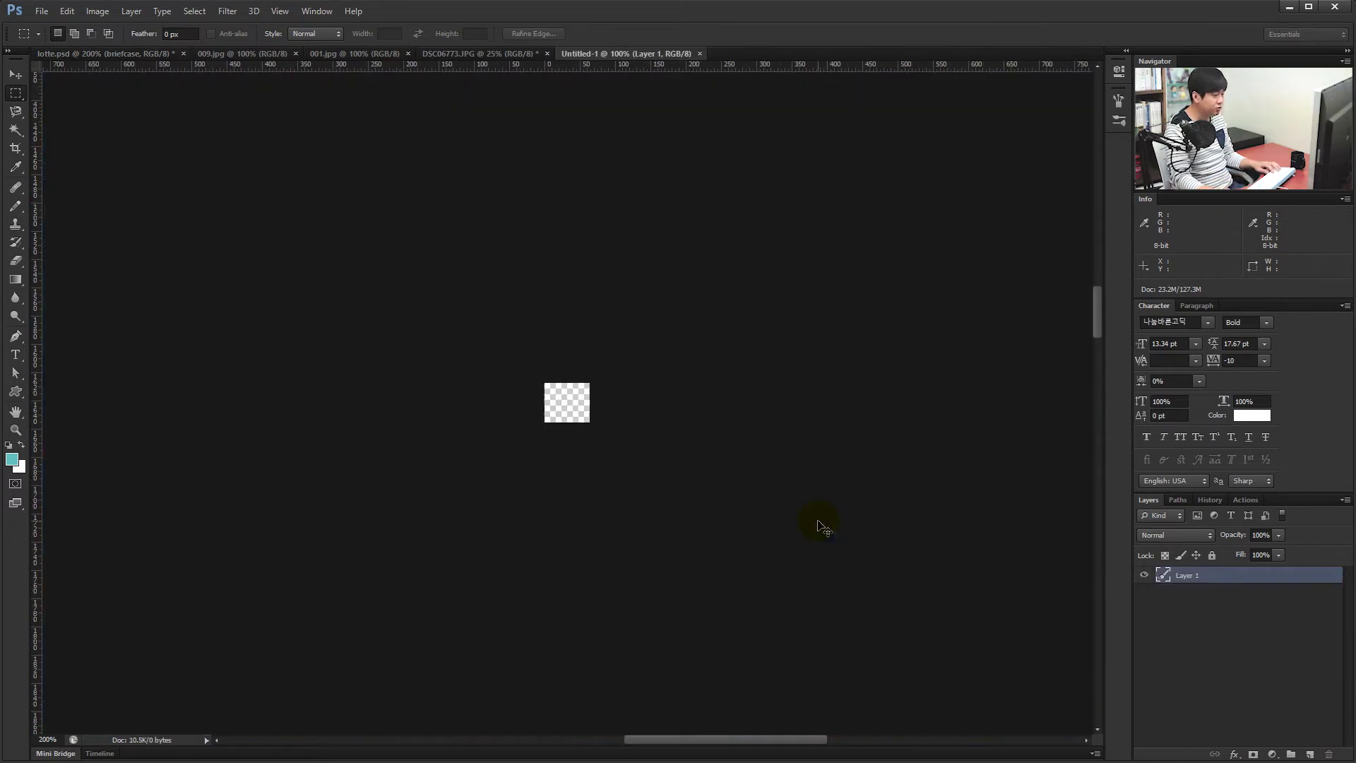
Step: Save the pasted icon as a PNG copy named test36, and close its untitled document without saving changes
key("ctrl+s")
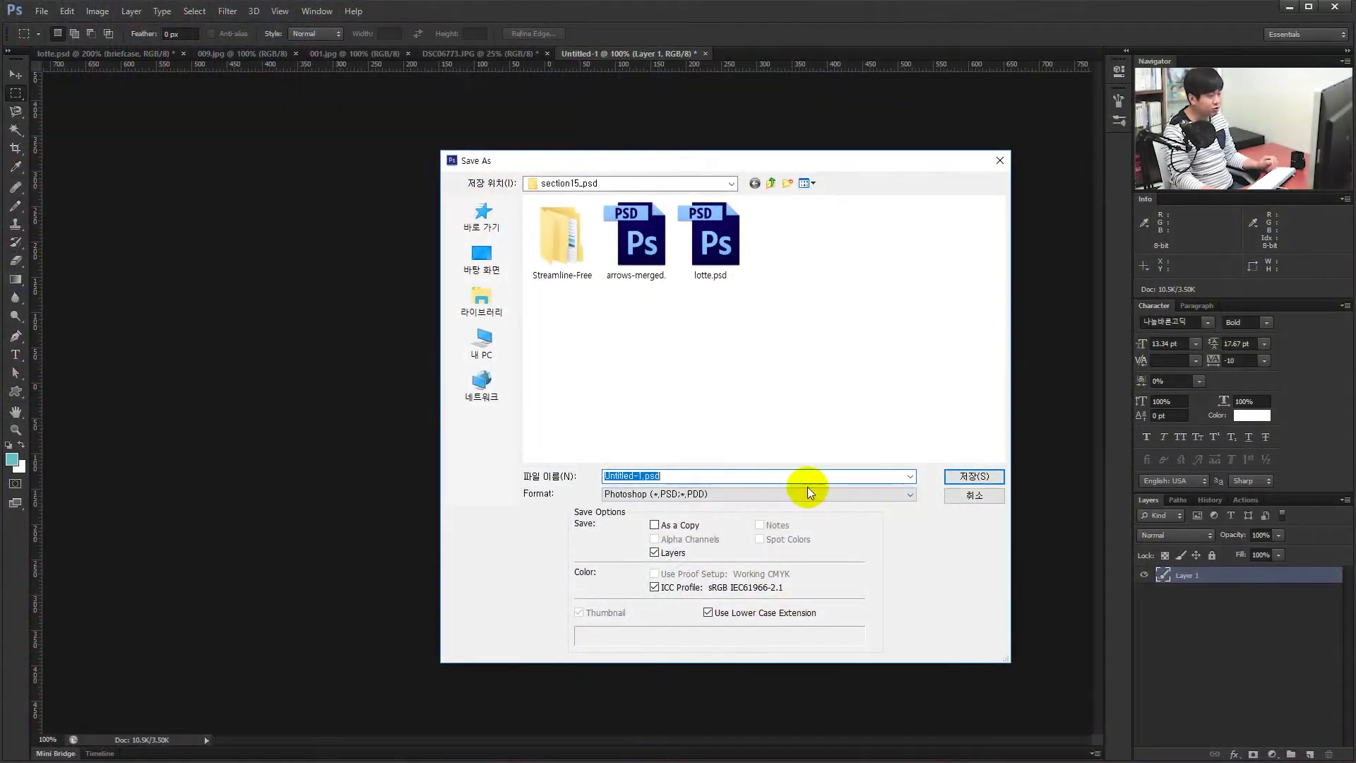
left_click(801, 495)
left_click(660, 621)
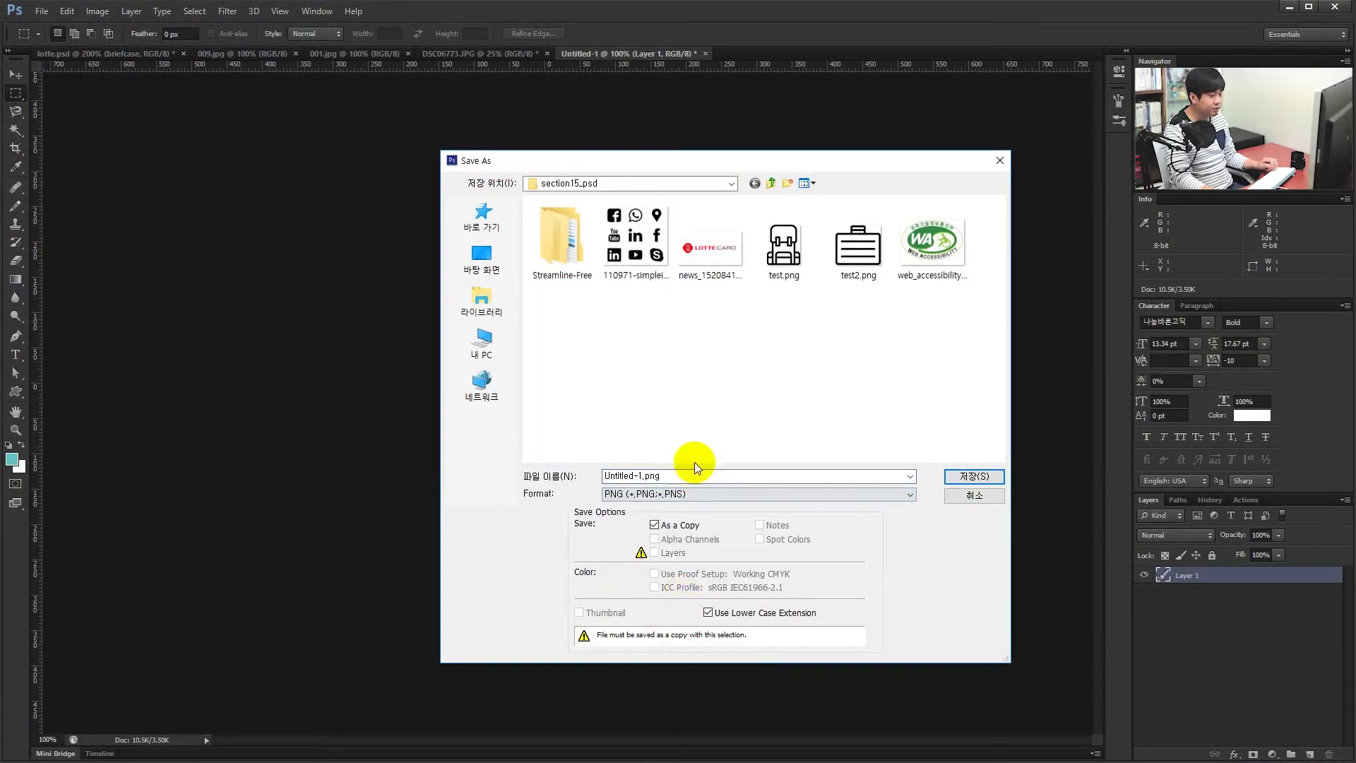
key("t")
left_click(684, 486)
left_click(717, 493)
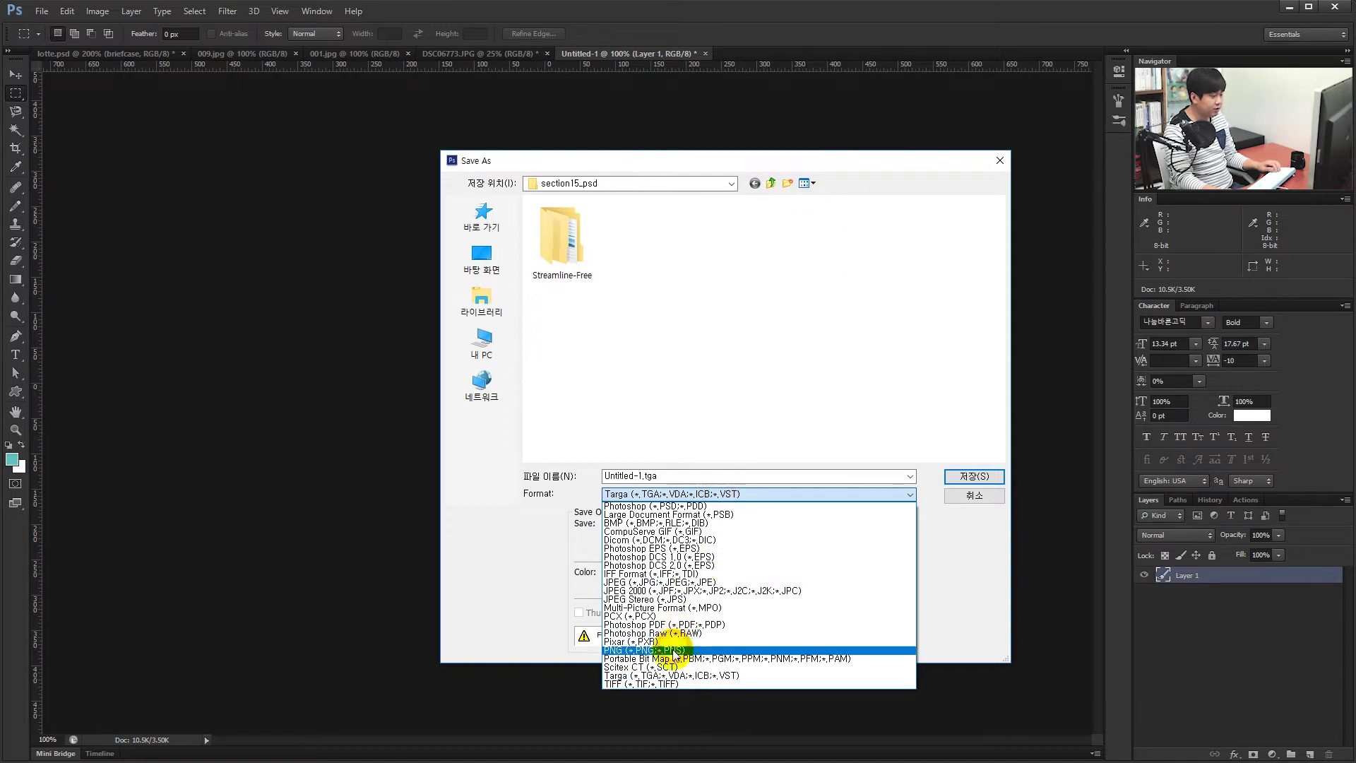
left_click(672, 650)
left_click(685, 474)
key("ctrl+a")
type("test3.png")
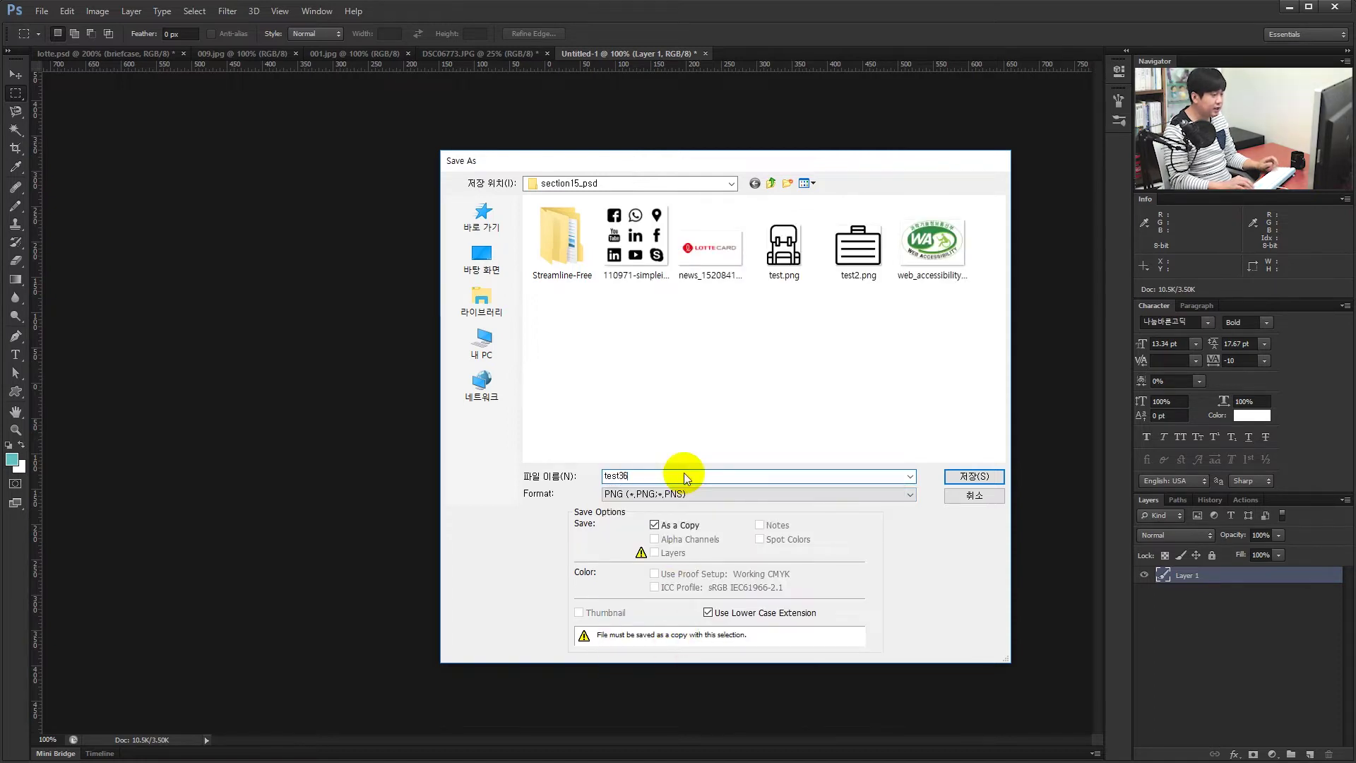
key("Return")
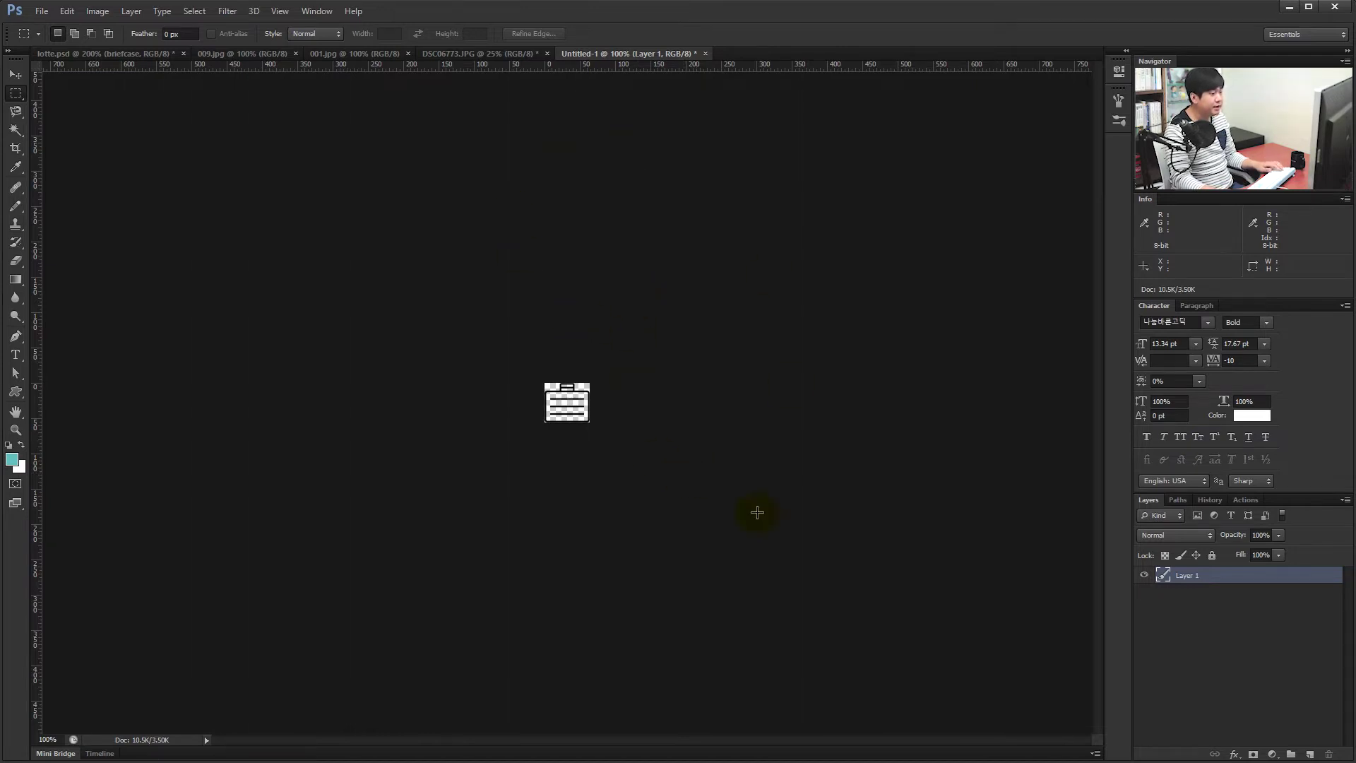
left_click(704, 53)
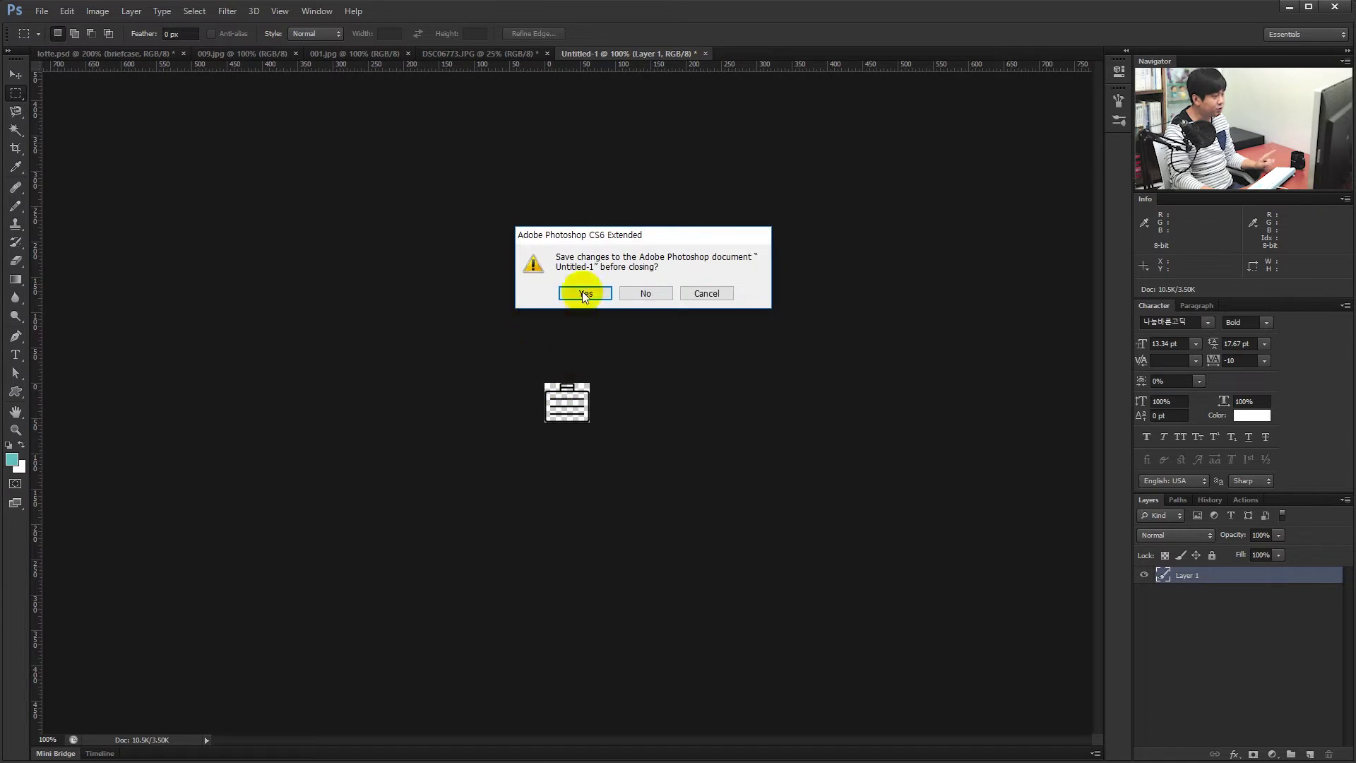
left_click(646, 294)
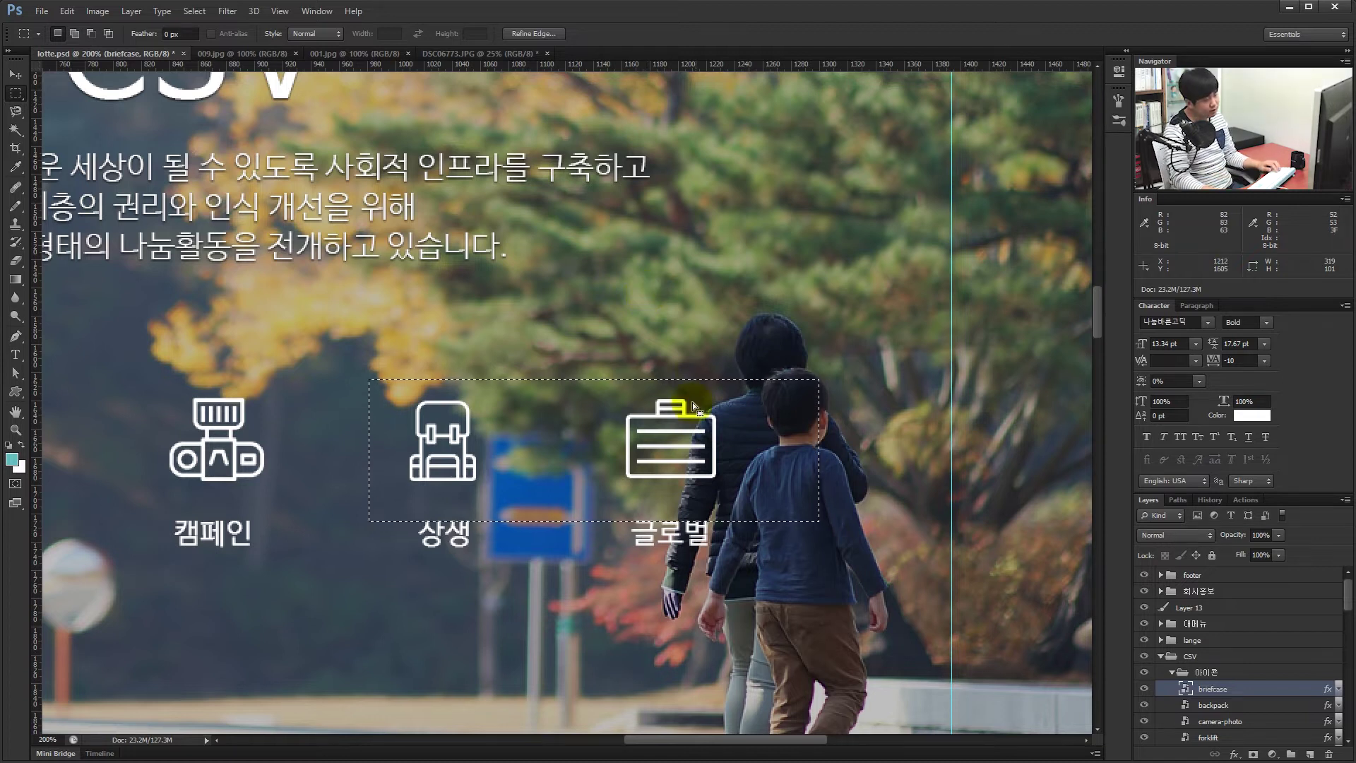
Step: Replace the selection with one around only the briefcase icon, copy it and paste it into a new default document
key("ctrl+d")
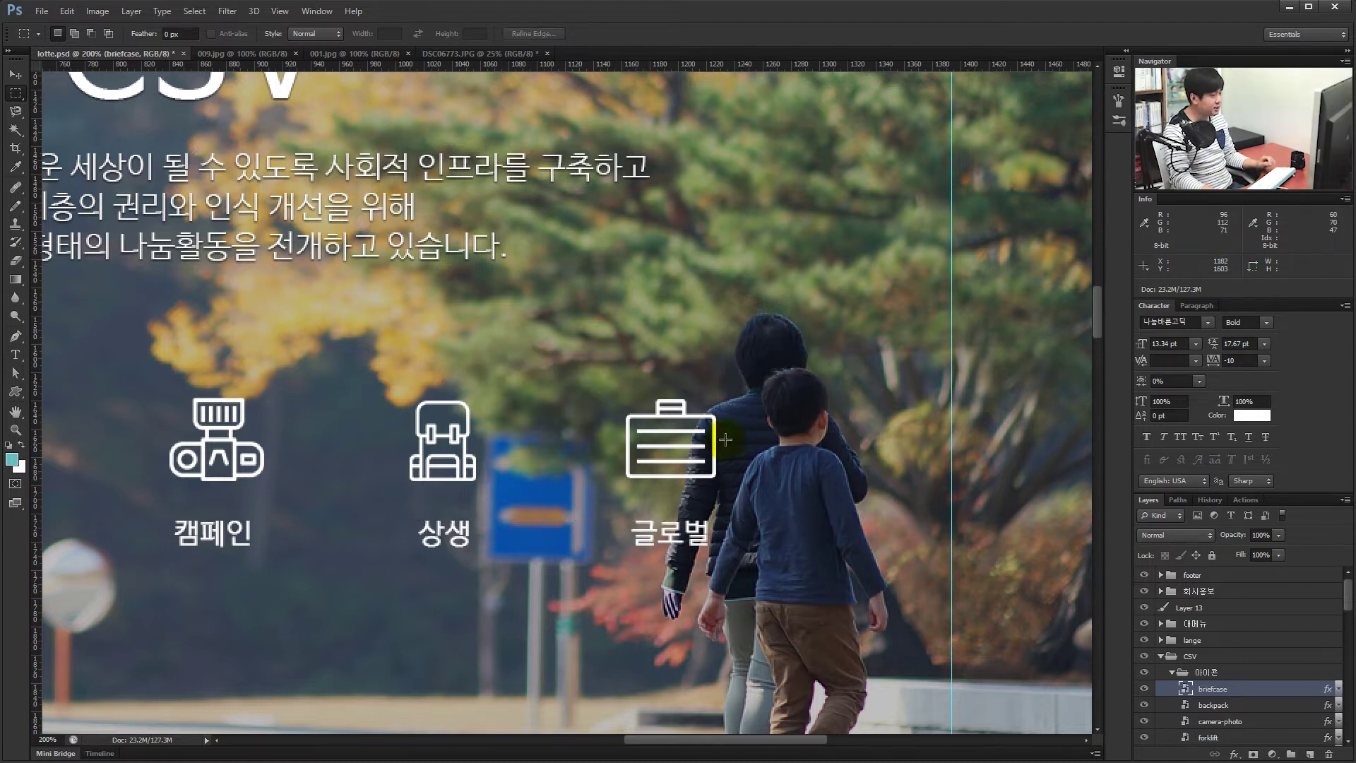
left_click_drag(583, 359, 792, 543)
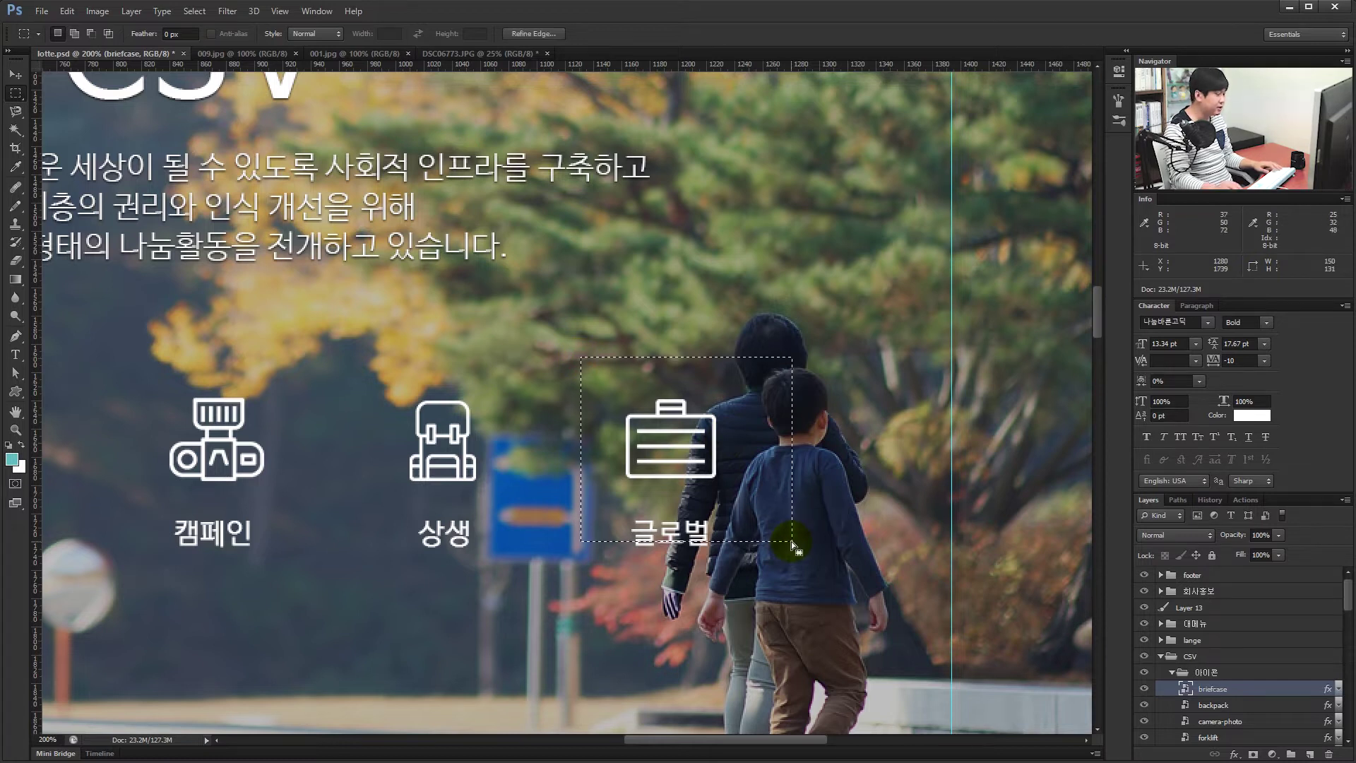
key("ctrl+c")
key("ctrl+n")
key("Return")
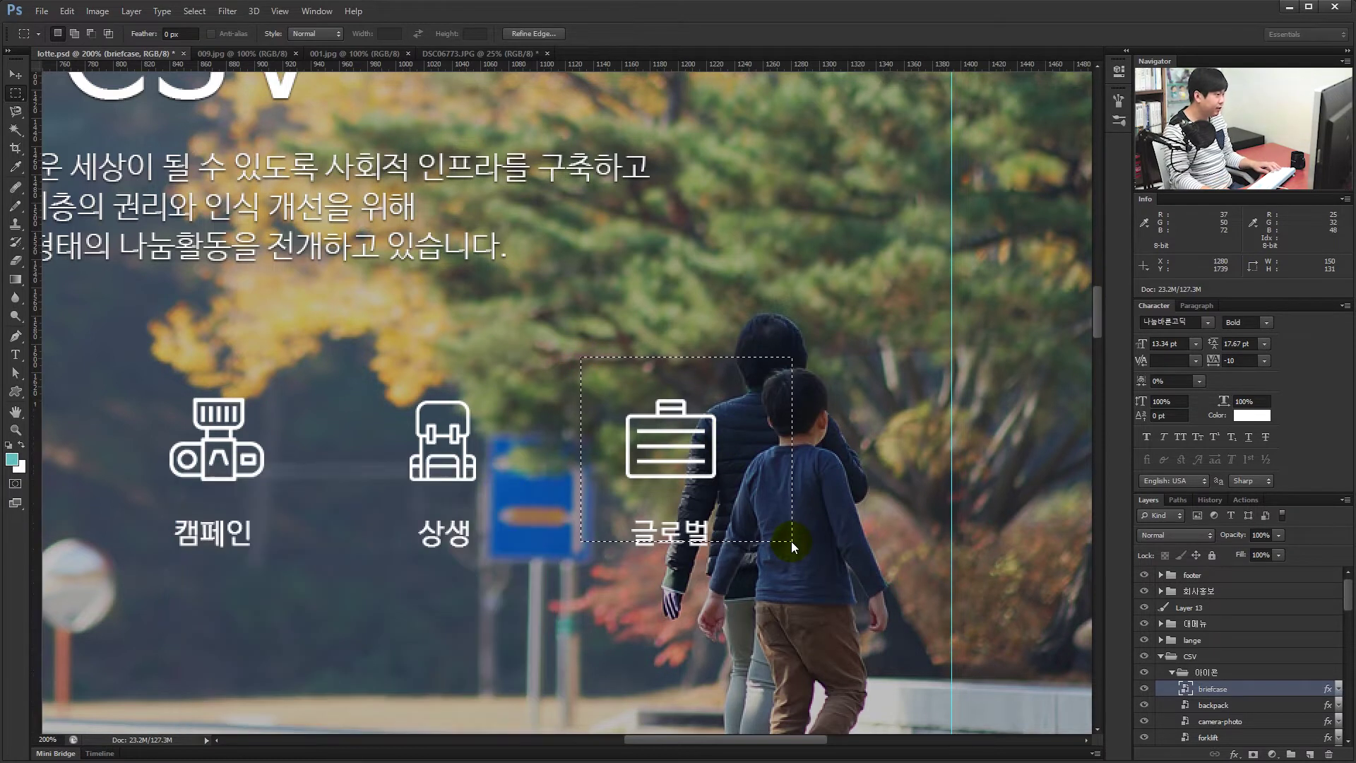
key("ctrl+v")
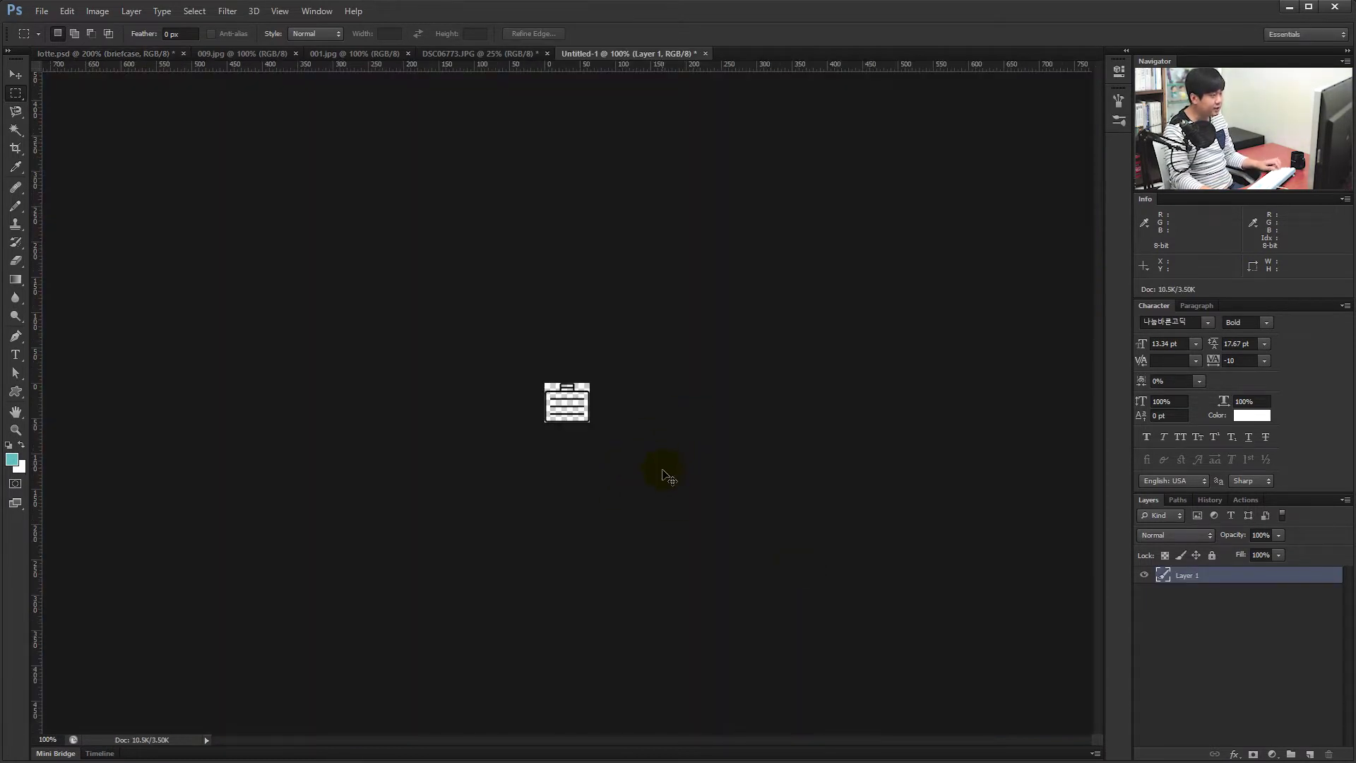
Step: Save the new briefcase icon document as a PNG copy named test63 with default PNG options
key("ctrl+s")
left_click(673, 494)
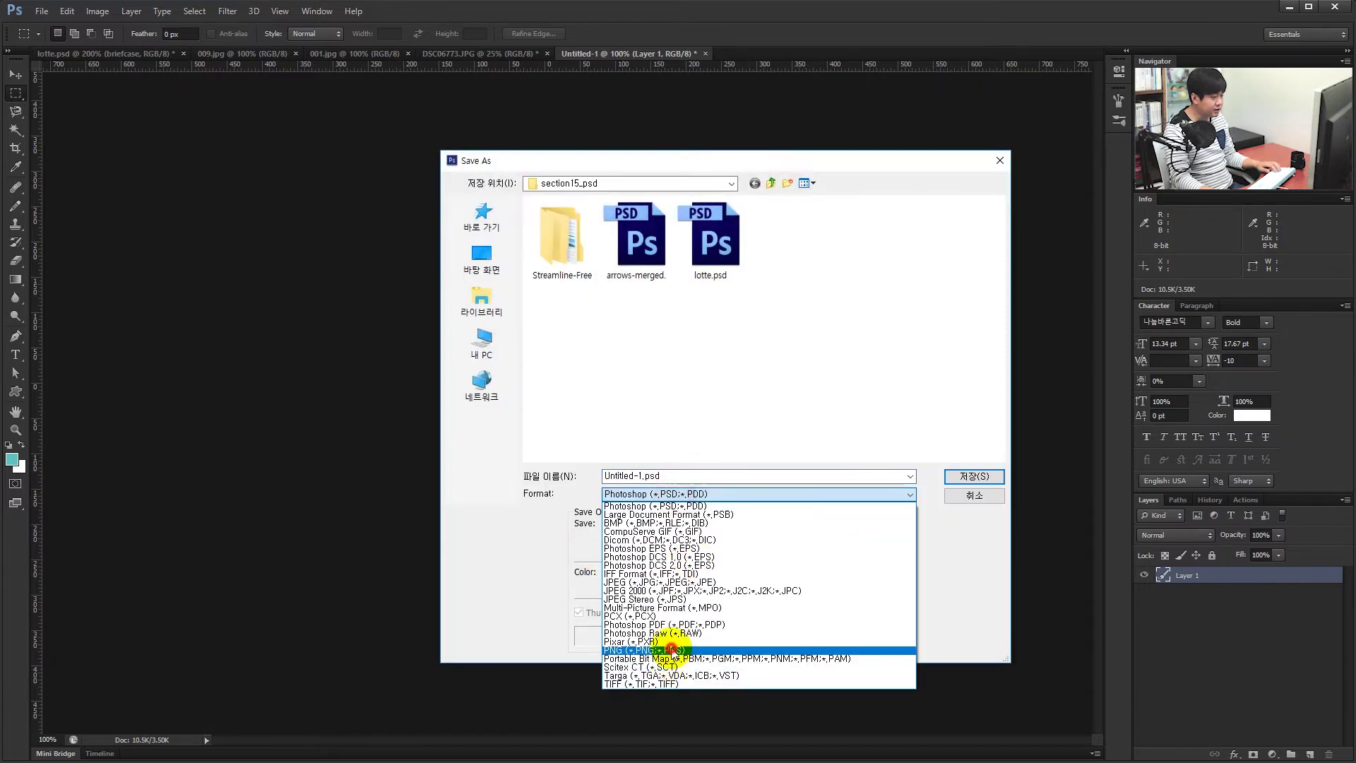
left_click(671, 648)
double_click(684, 474)
type("test63")
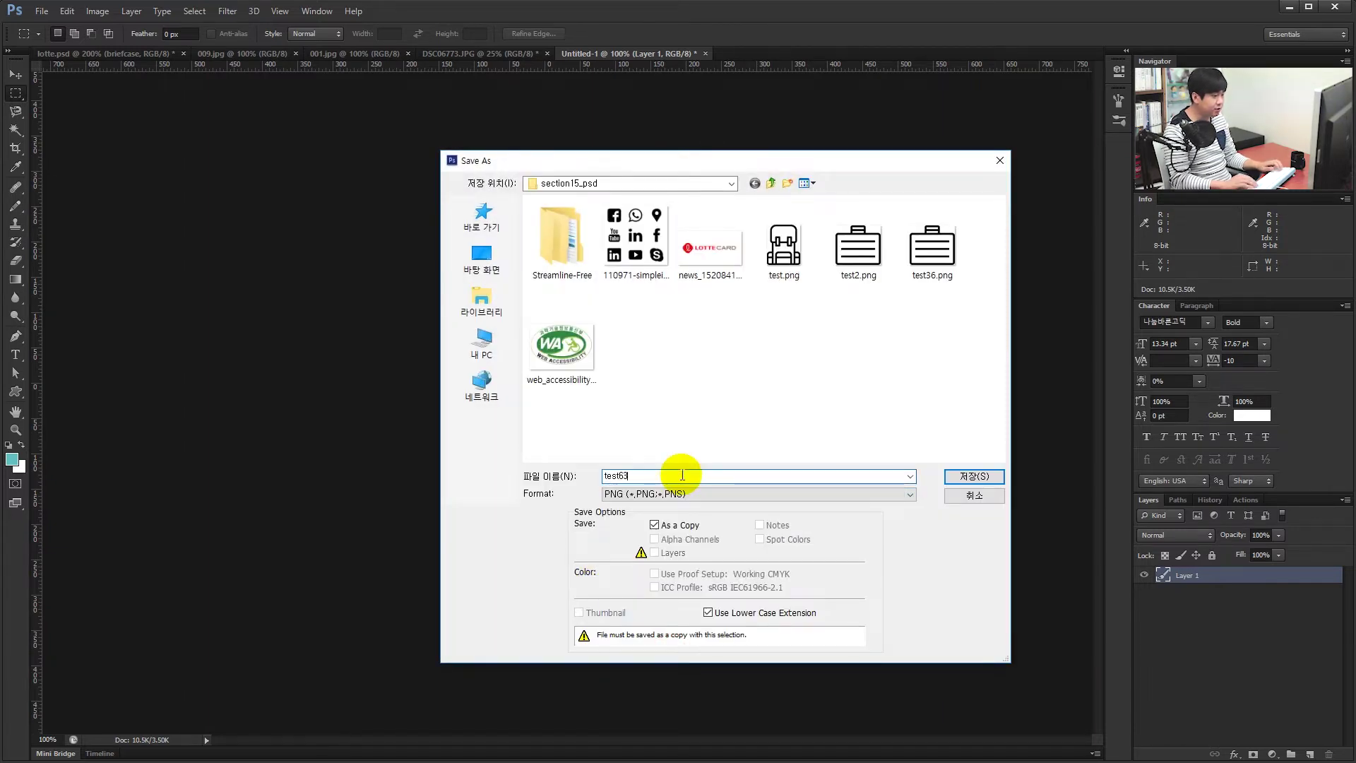
key("Return")
key("Return")
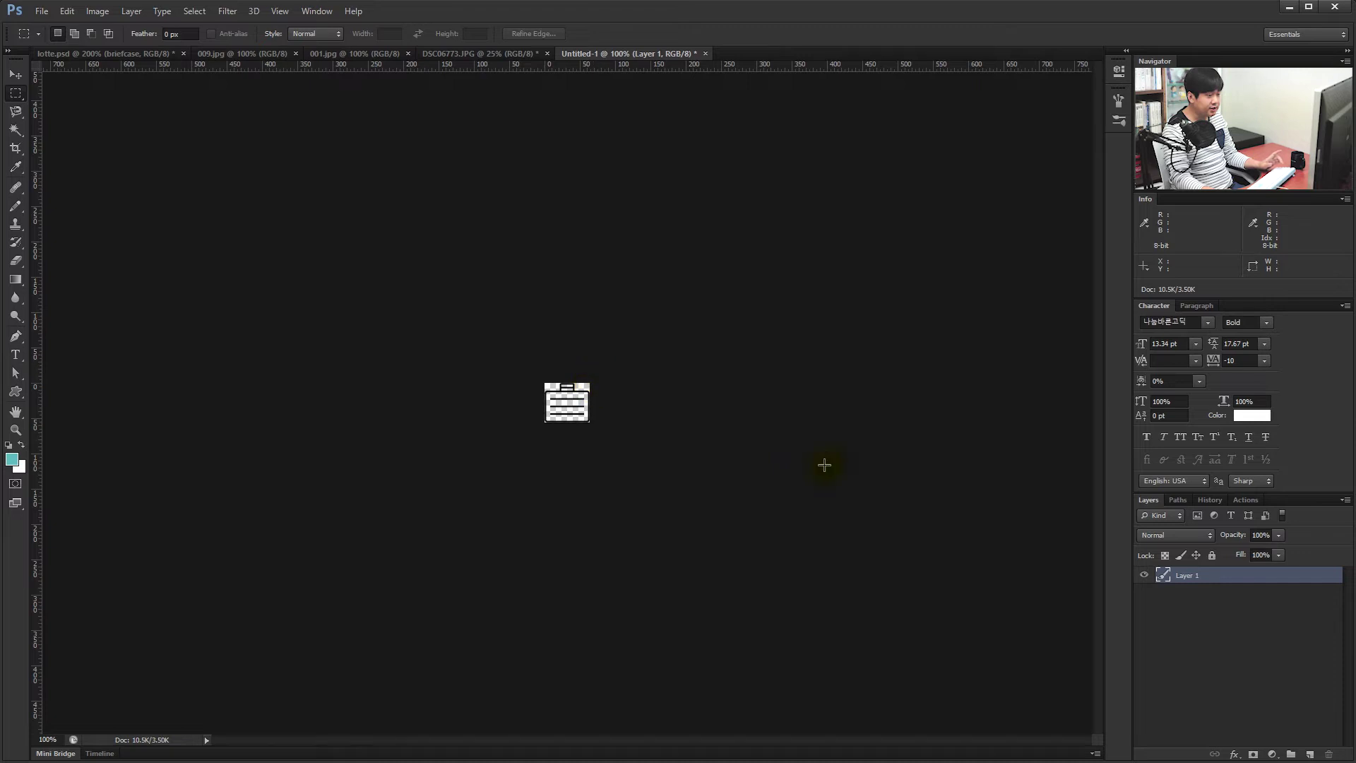
Step: Create a new action set with the default name Set 1
left_click(1247, 501)
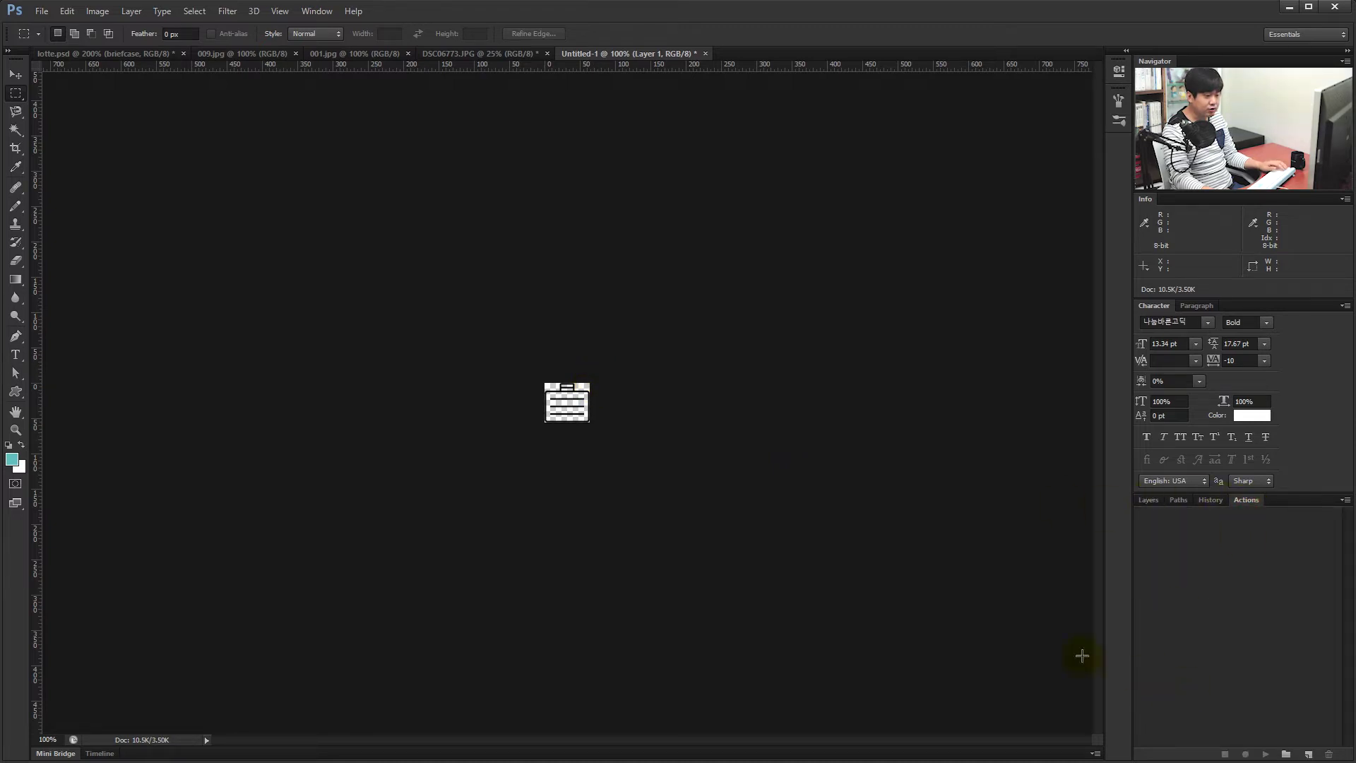
left_click(1286, 755)
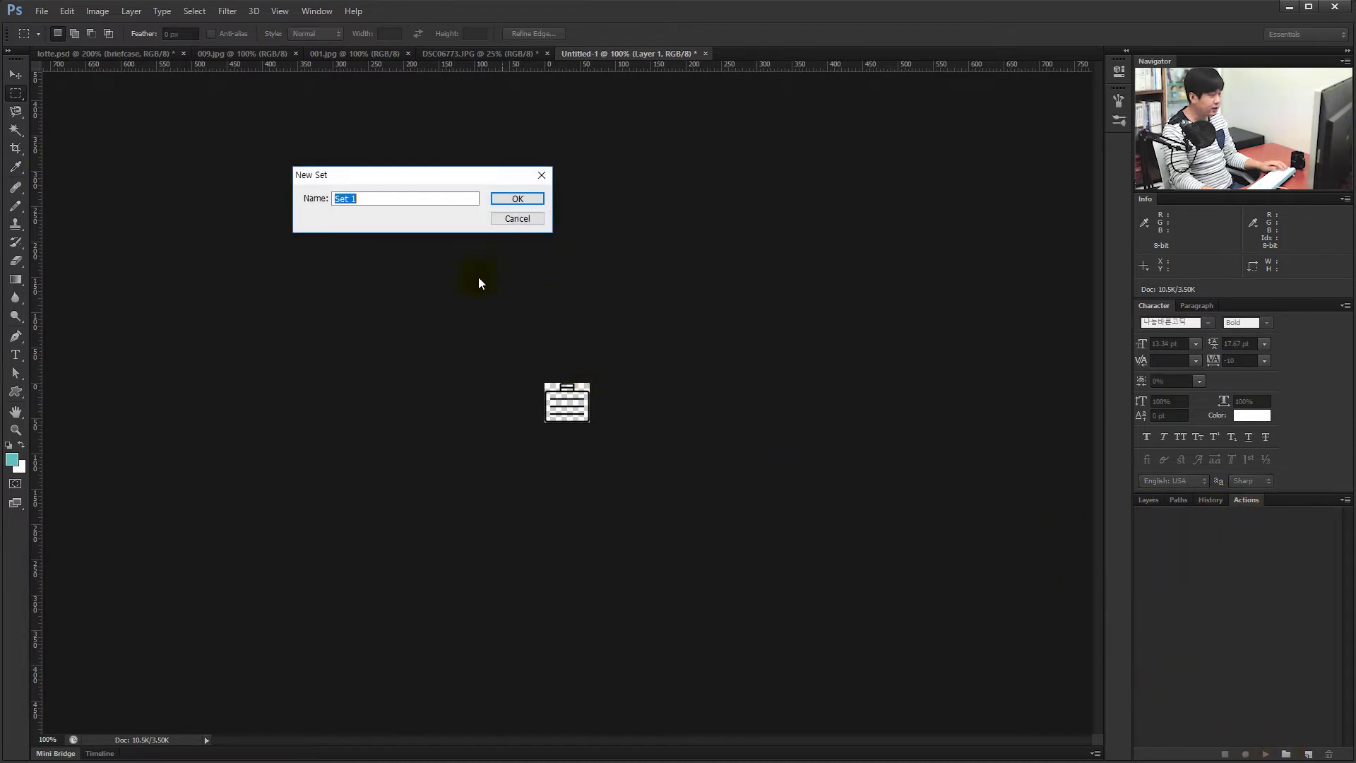
left_click(506, 201)
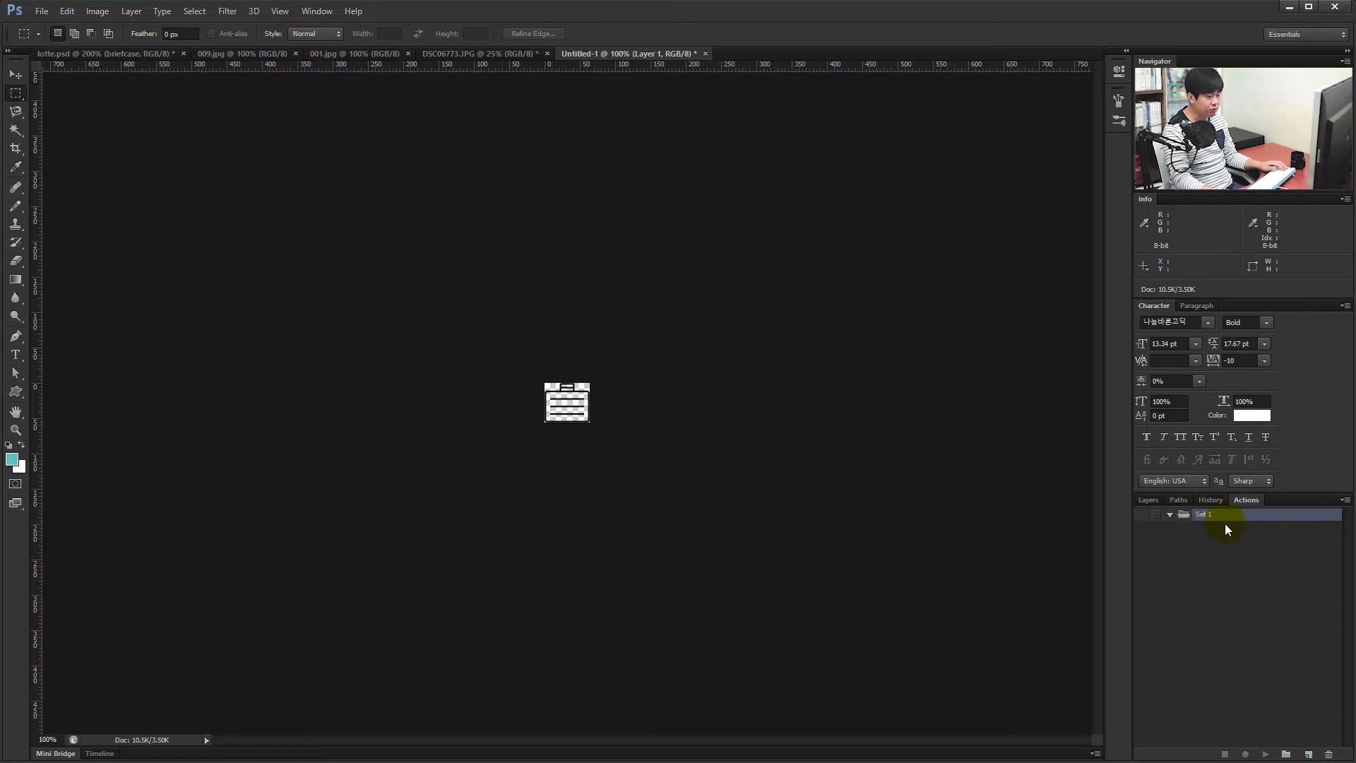
Step: Create an action named 저장안함 in Set 1 with function key F2 and no color, and start recording it
left_click(1308, 754)
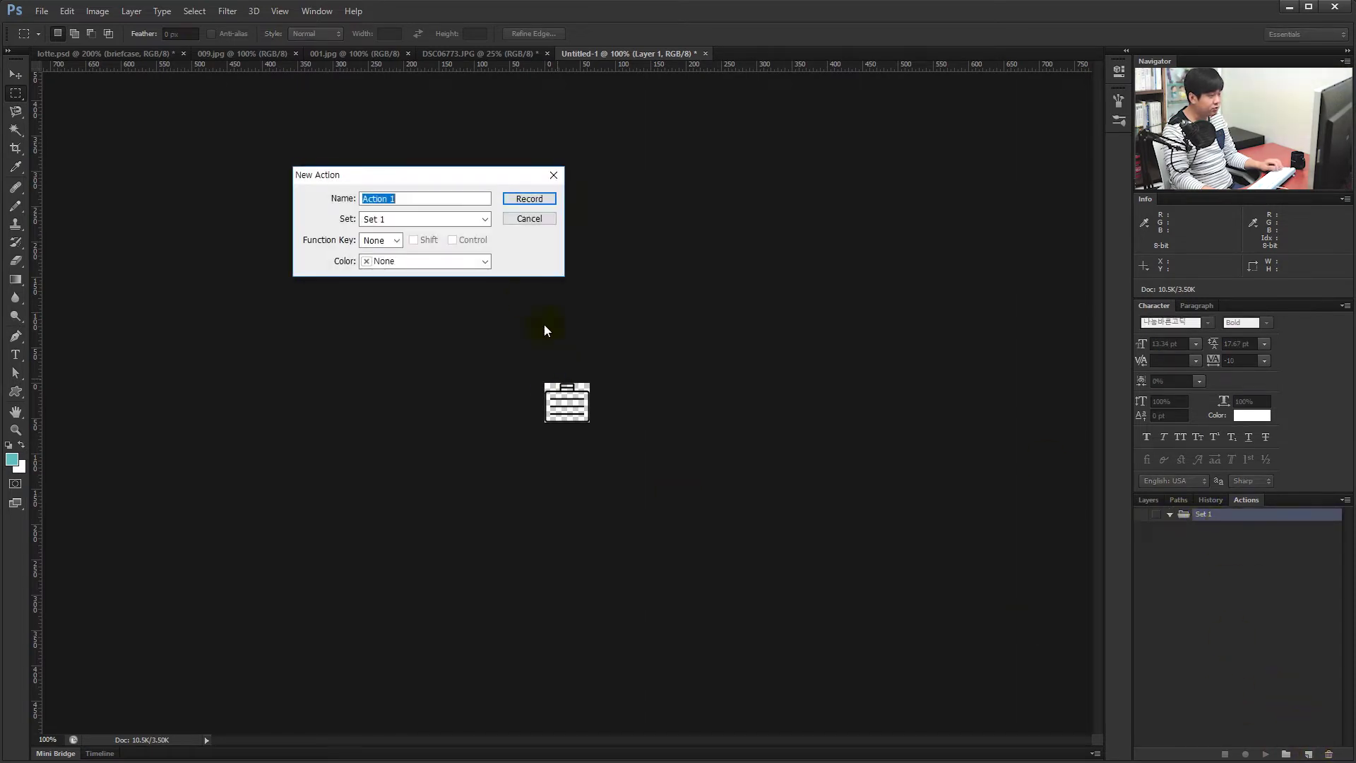
type("ㅌ")
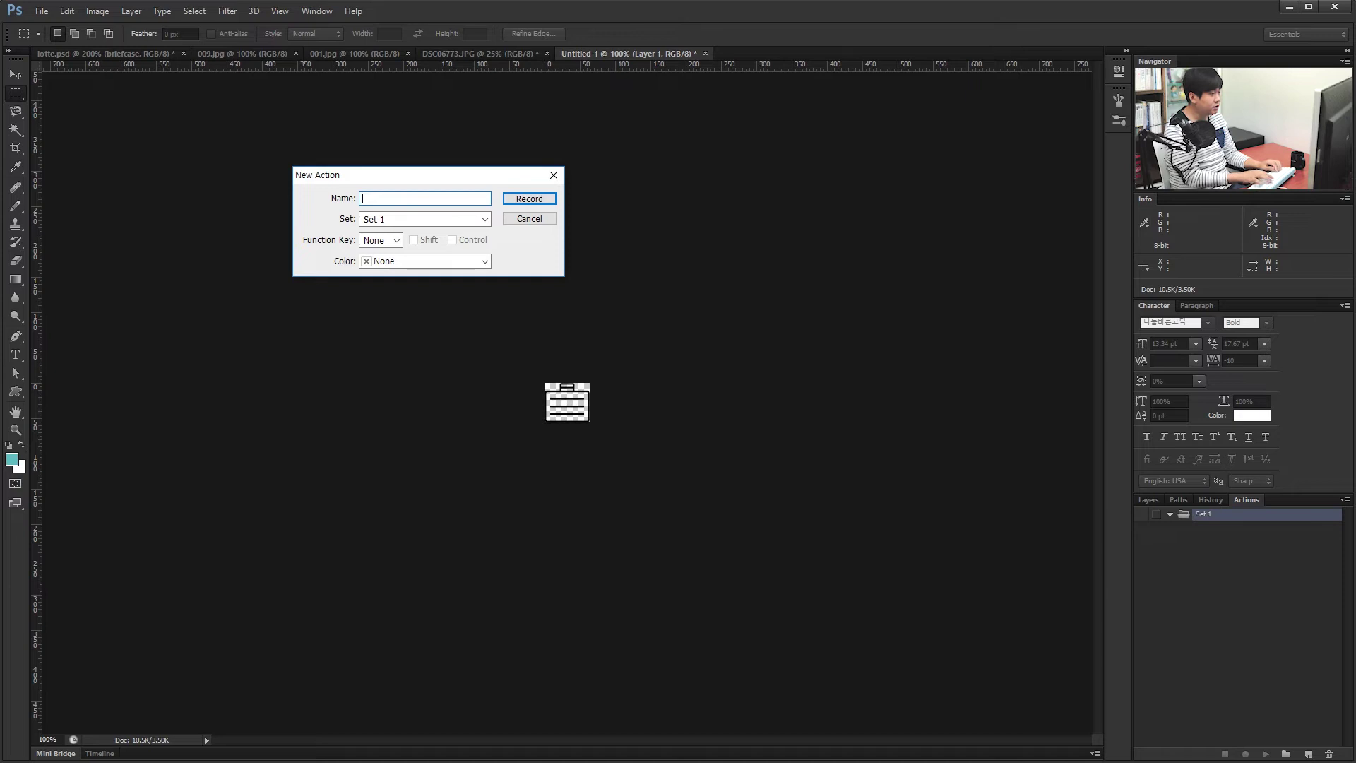
left_click(402, 218)
left_click(388, 216)
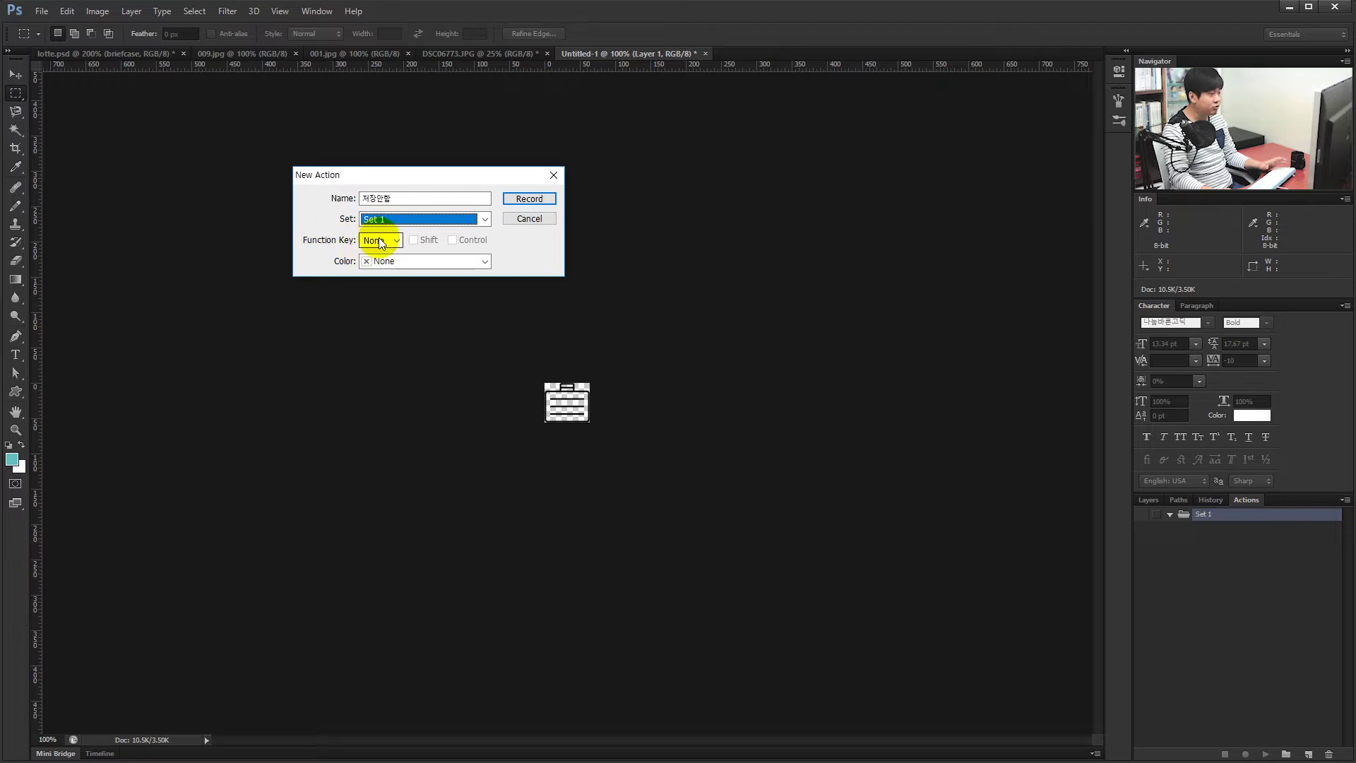
left_click(380, 242)
left_click(380, 277)
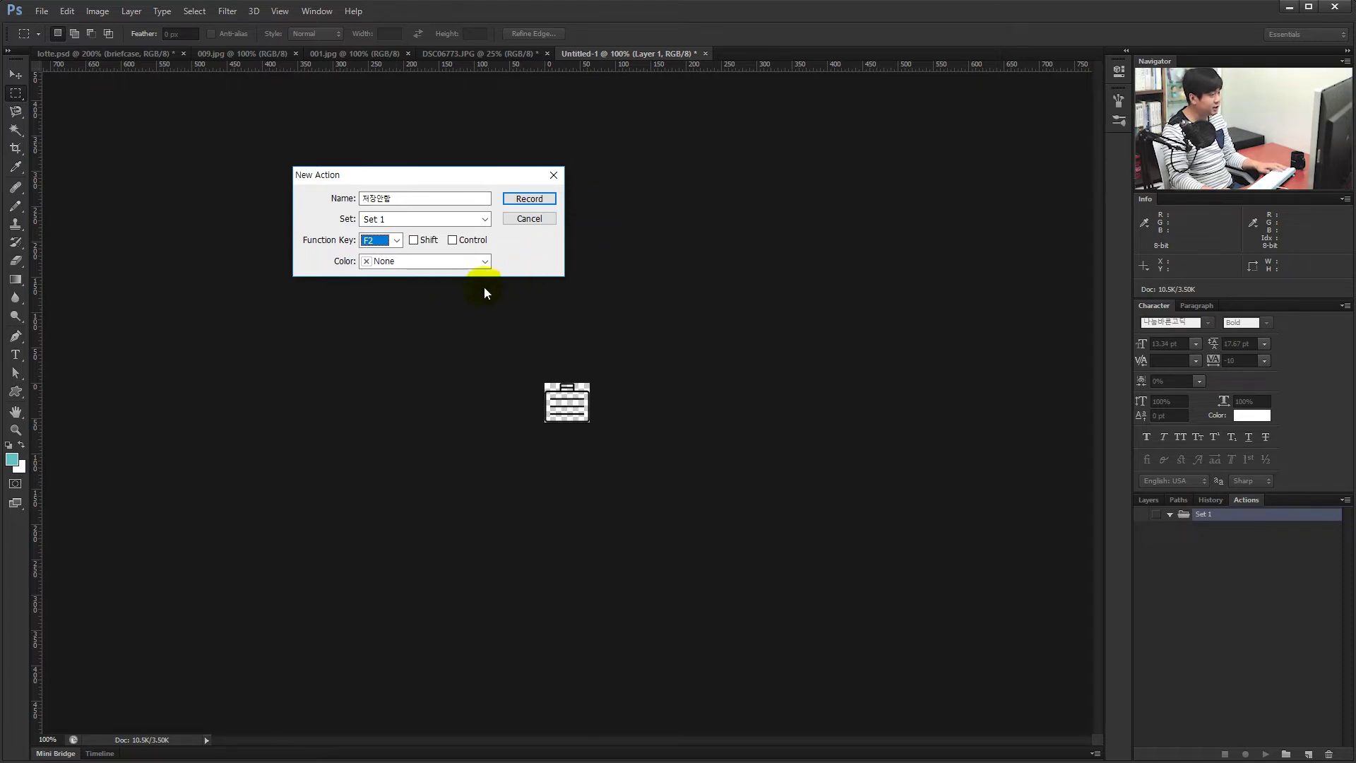
left_click(372, 260)
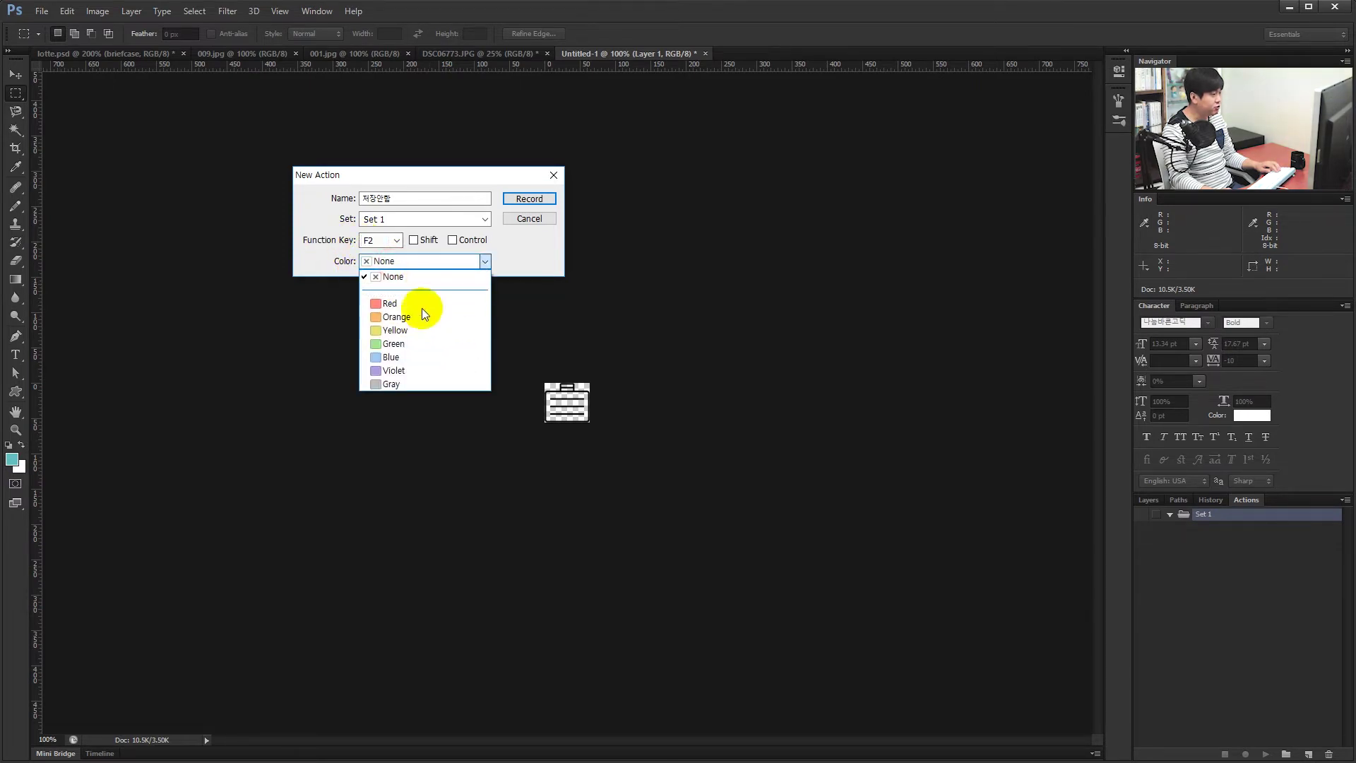
left_click(420, 282)
left_click(524, 200)
left_click(1259, 751)
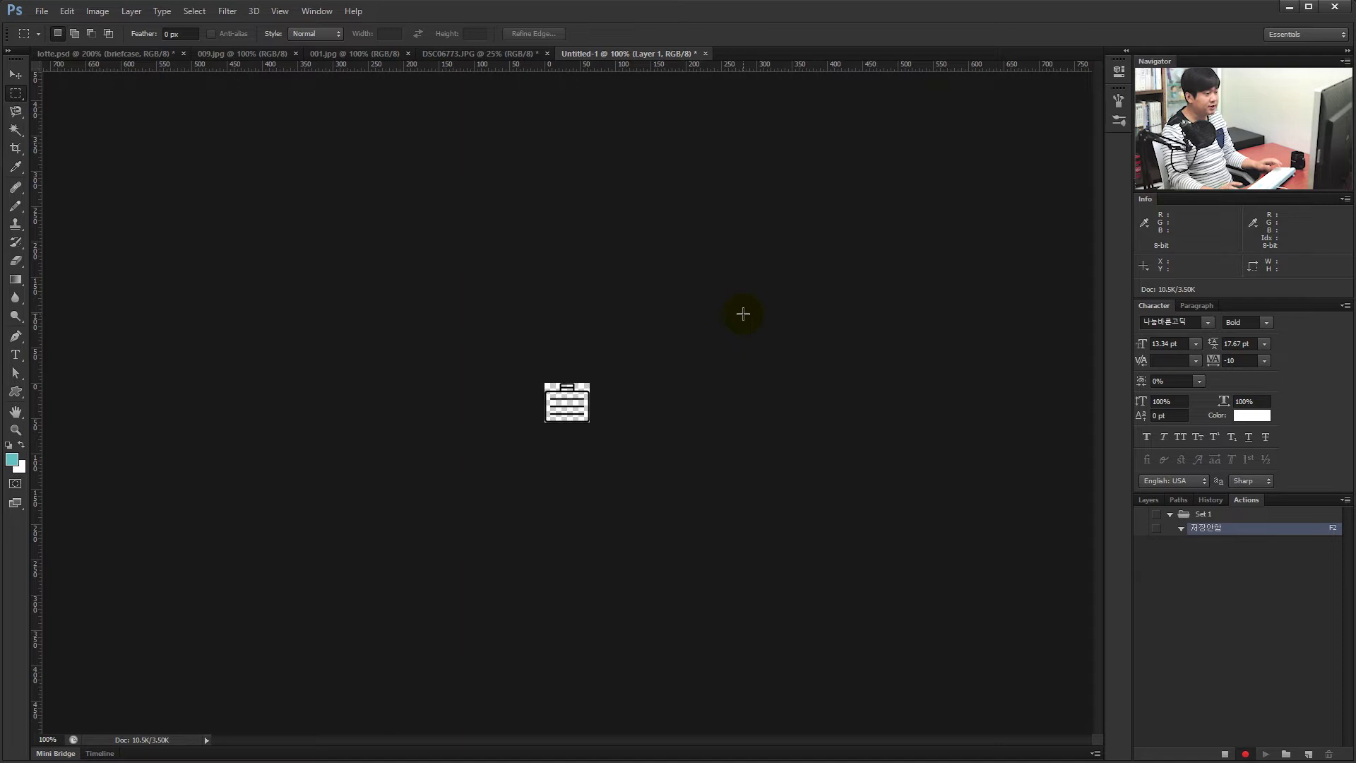
Step: Record closing the untitled briefcase document without saving changes, and stop the recording
key("ctrl+w")
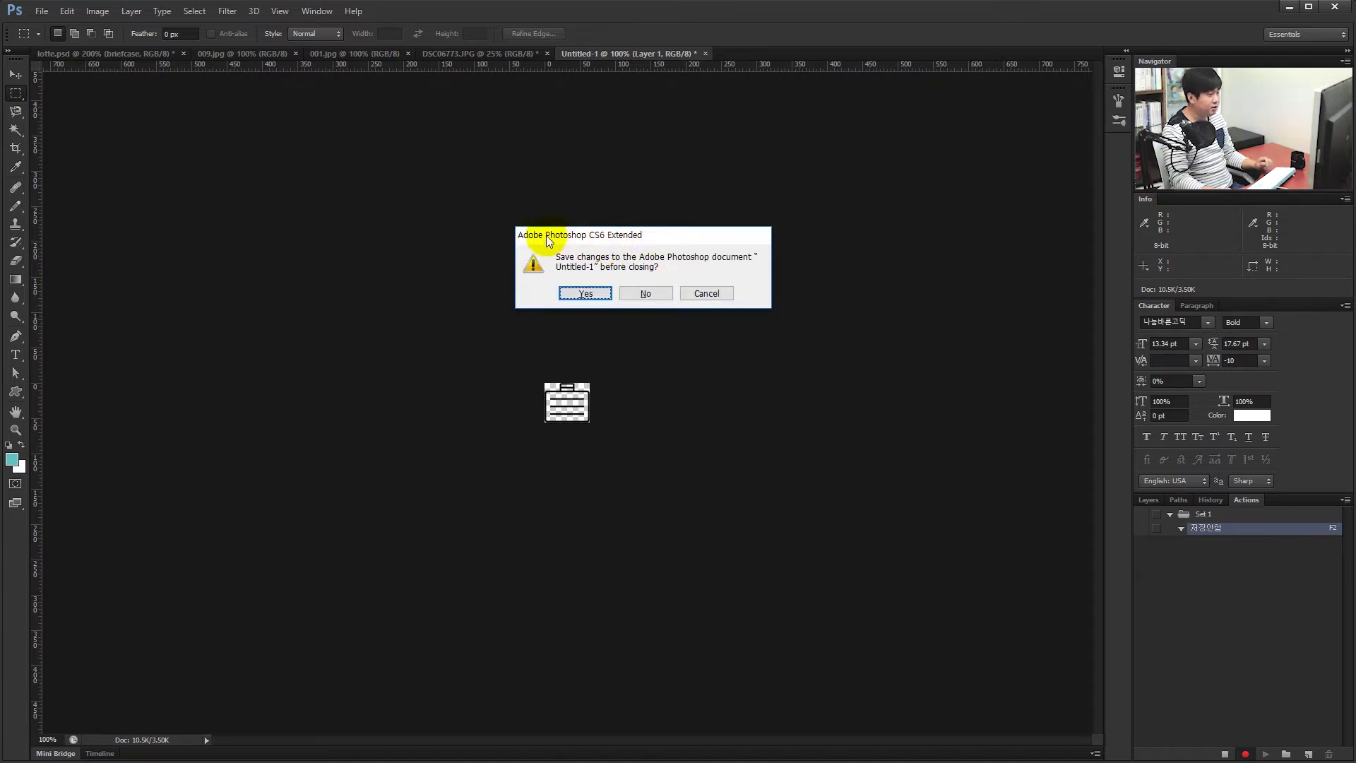
left_click(646, 292)
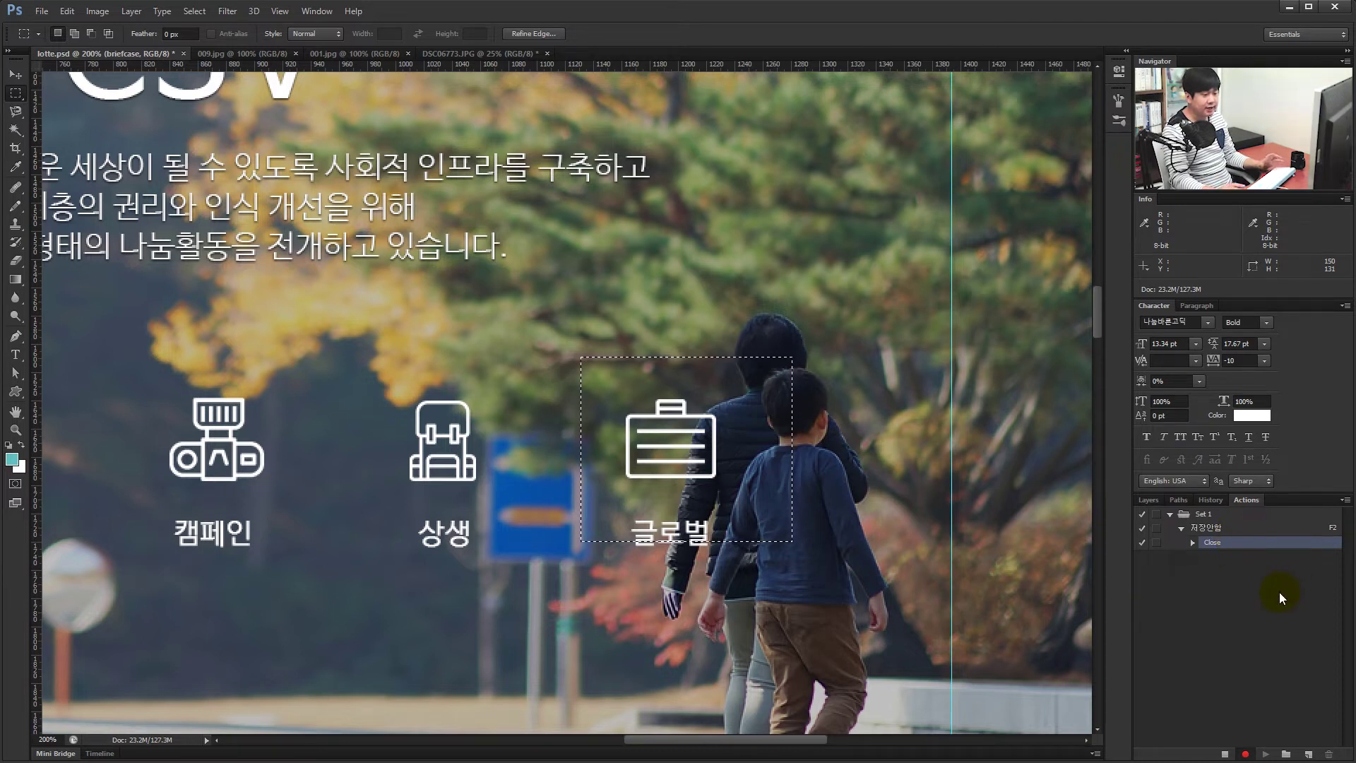
left_click(1222, 754)
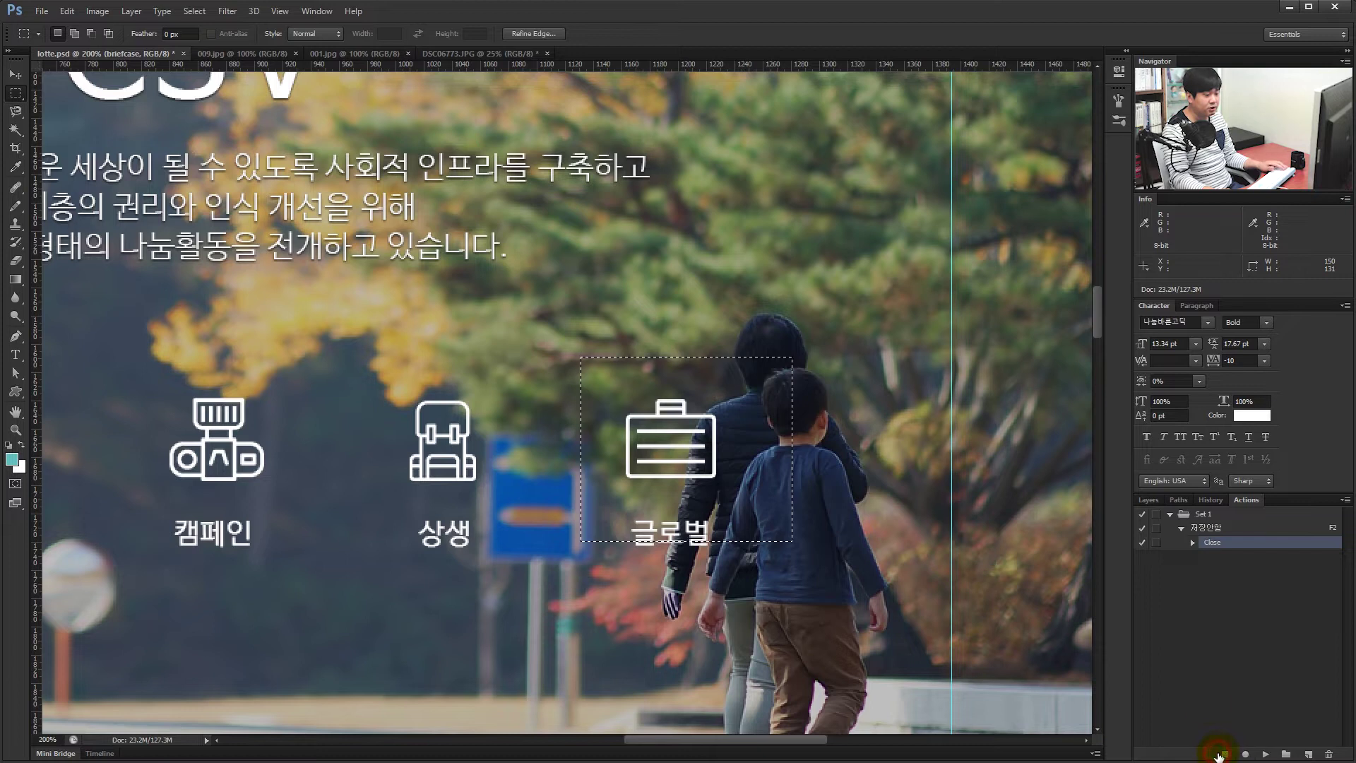
left_click(1271, 528)
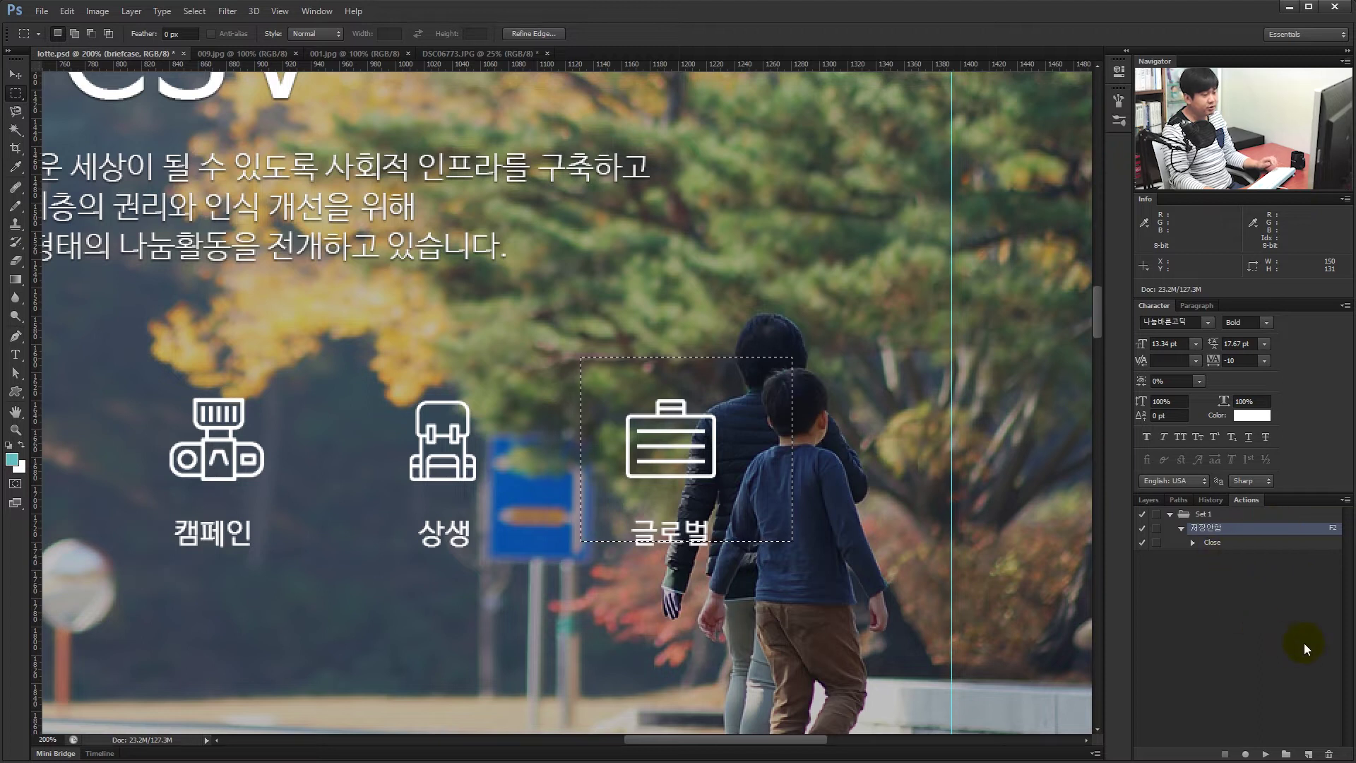
Step: Detach the Actions panel and save the Set 1 action set to the desktop as myaction in ATN format
left_click_drag(1246, 499, 375, 249)
left_click(421, 262)
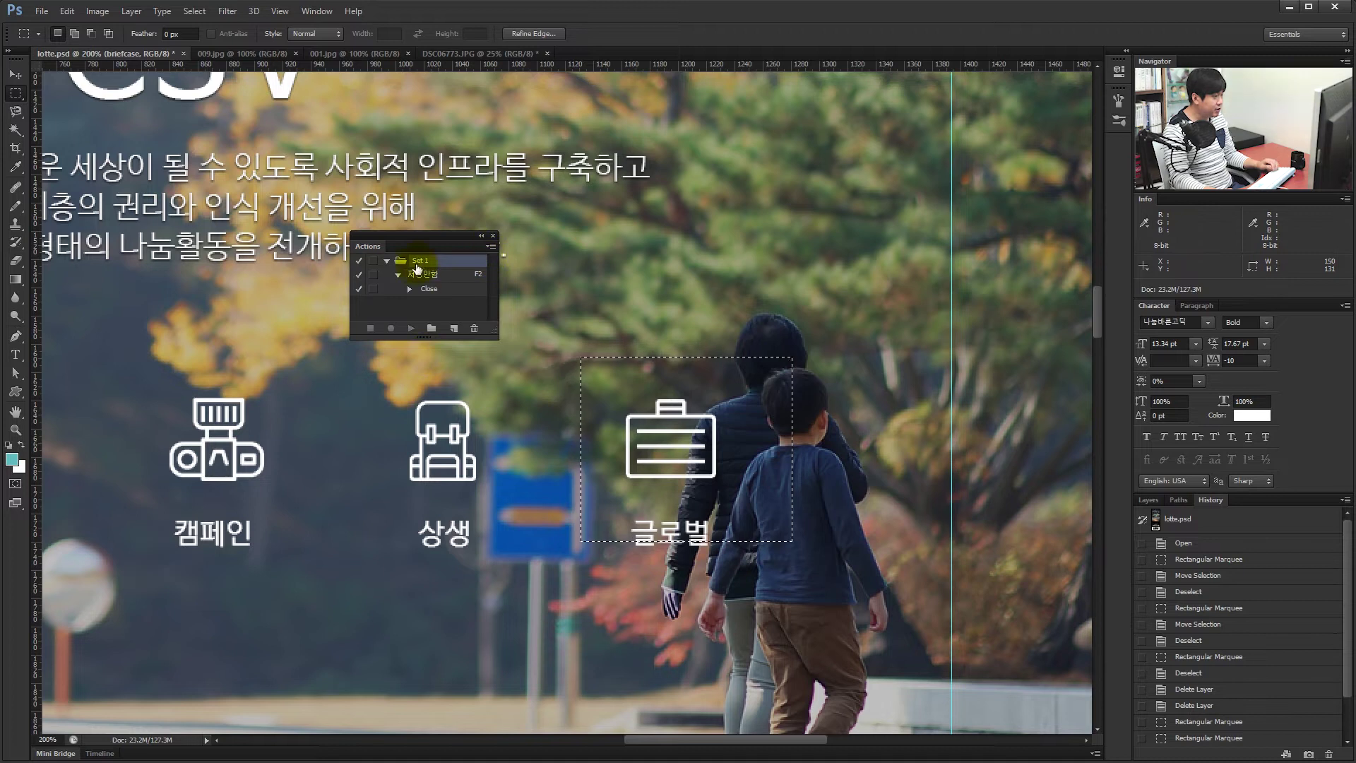
left_click(490, 246)
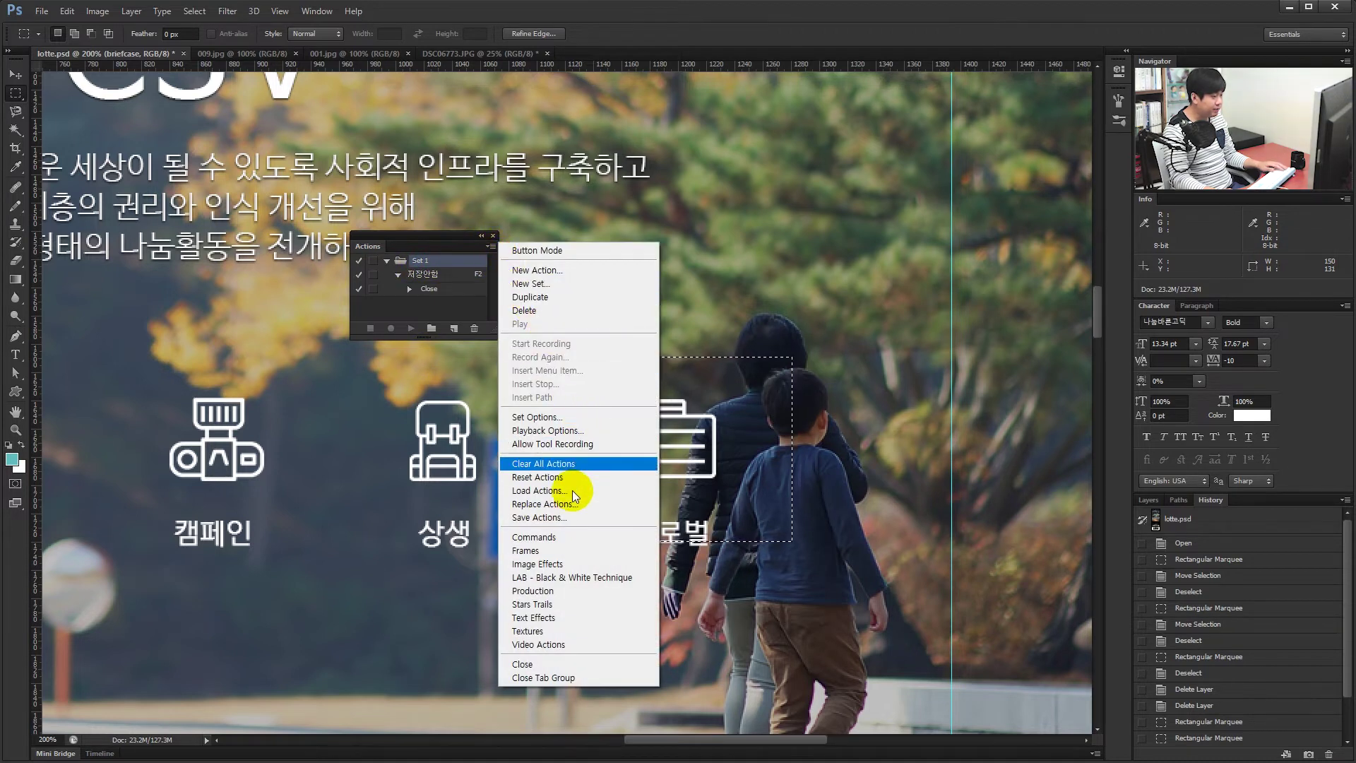
left_click(571, 518)
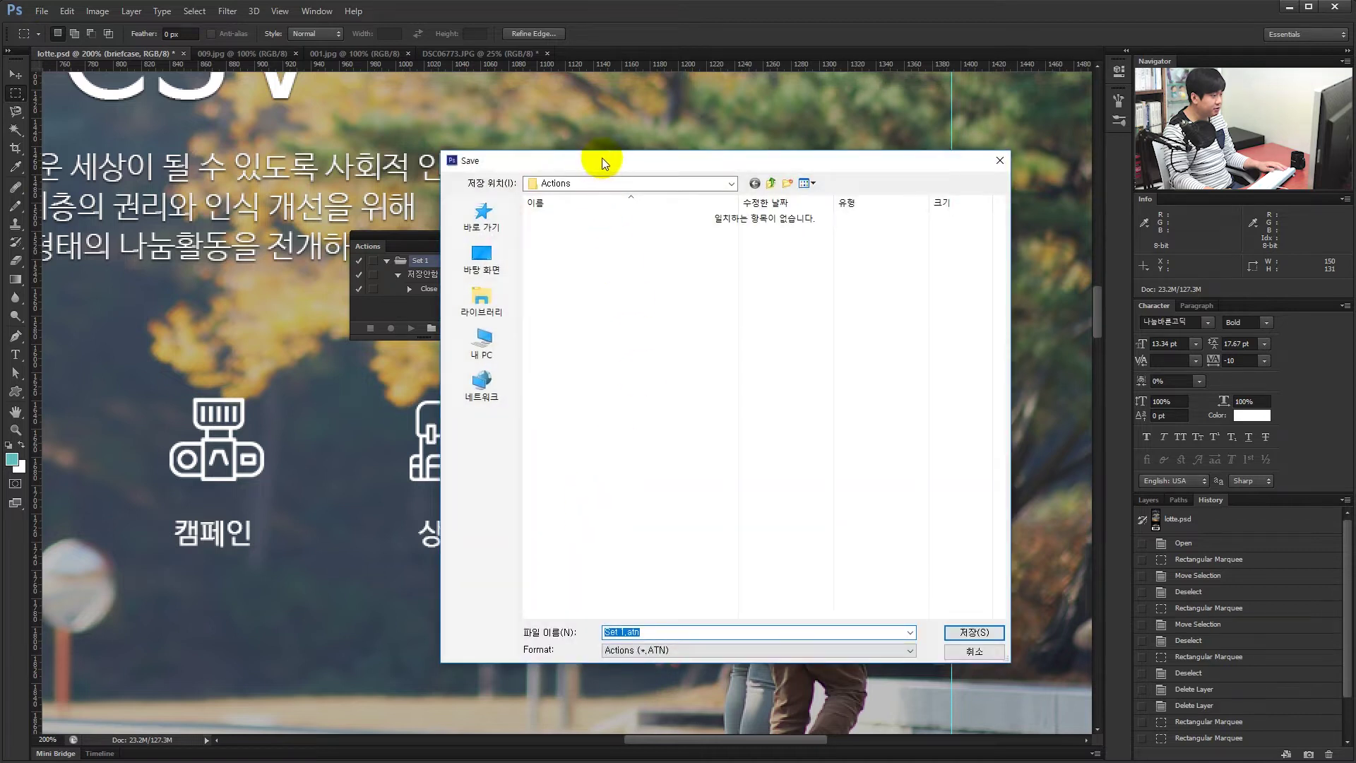
left_click_drag(602, 161, 763, 137)
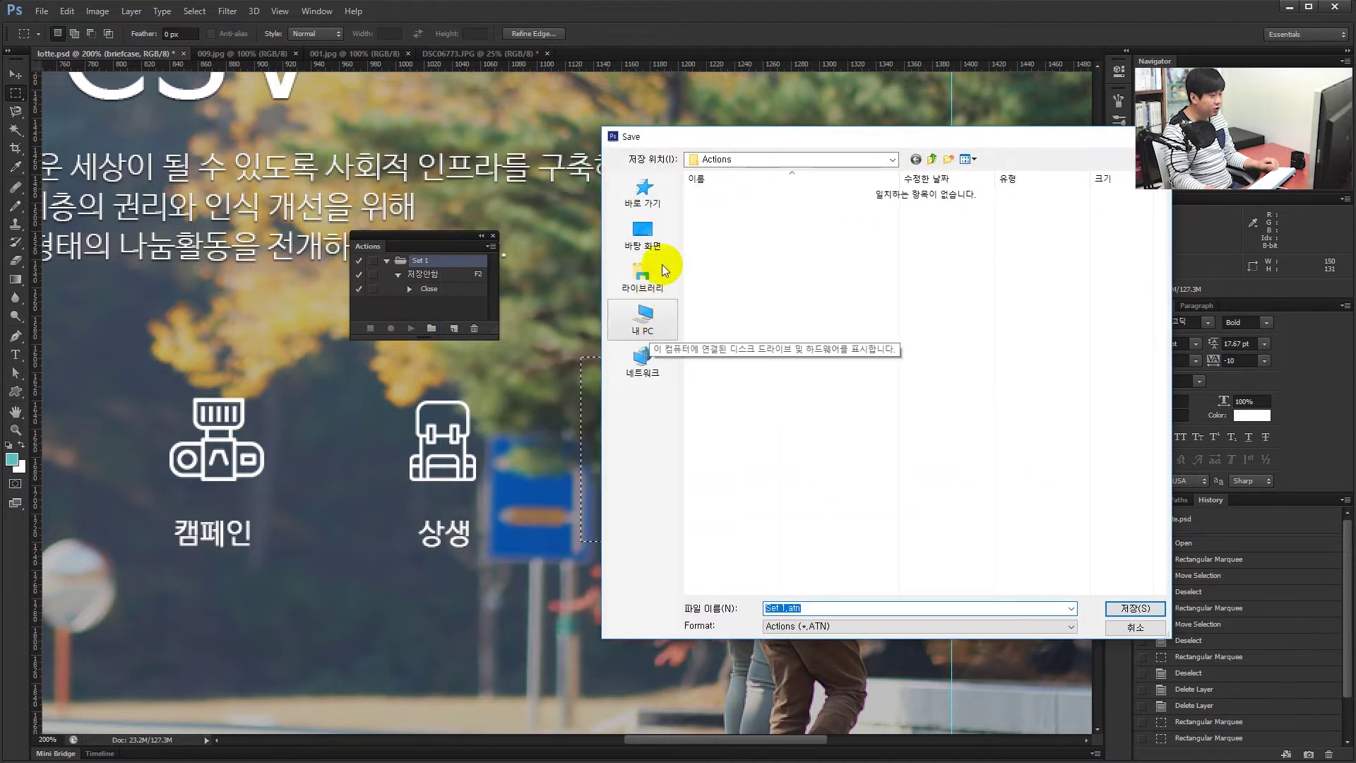
left_click(642, 235)
left_click_drag(853, 139, 770, 127)
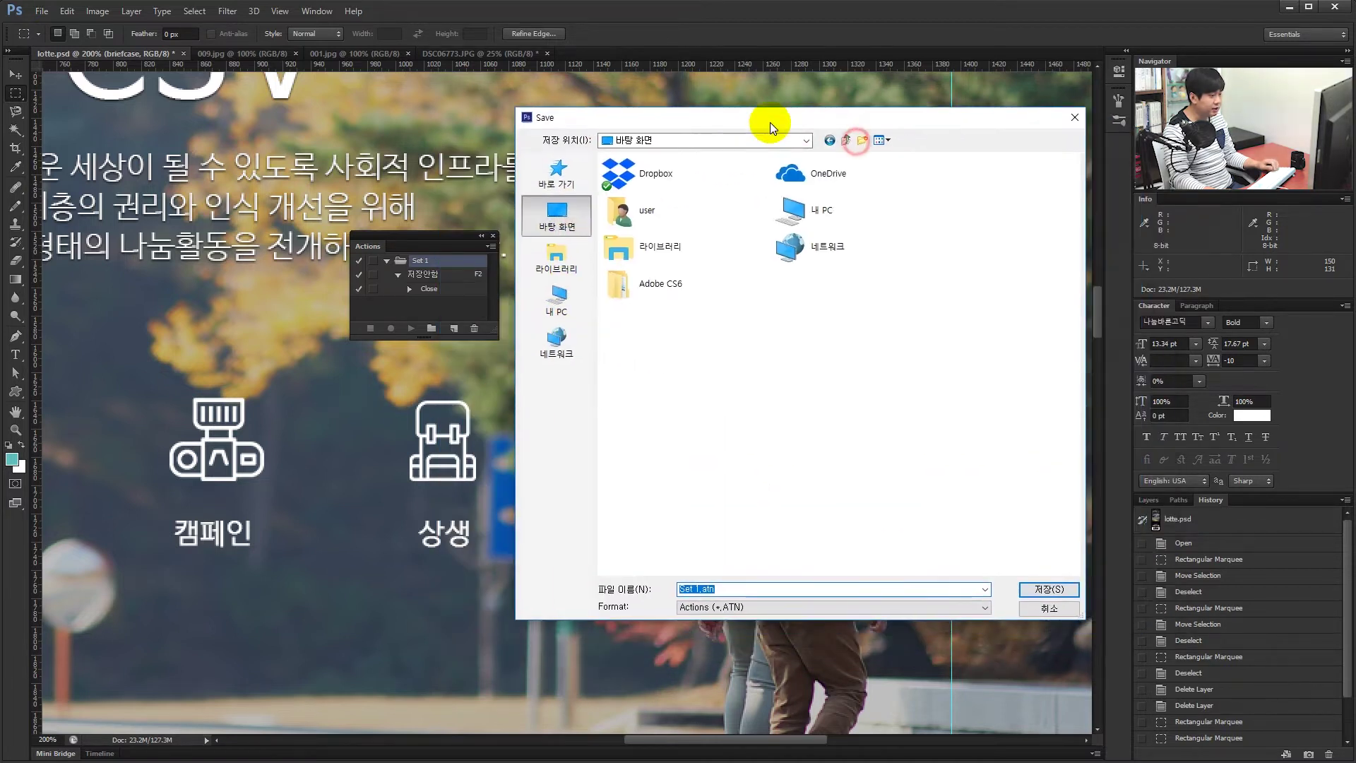
key("BackSpace")
type("myaction")
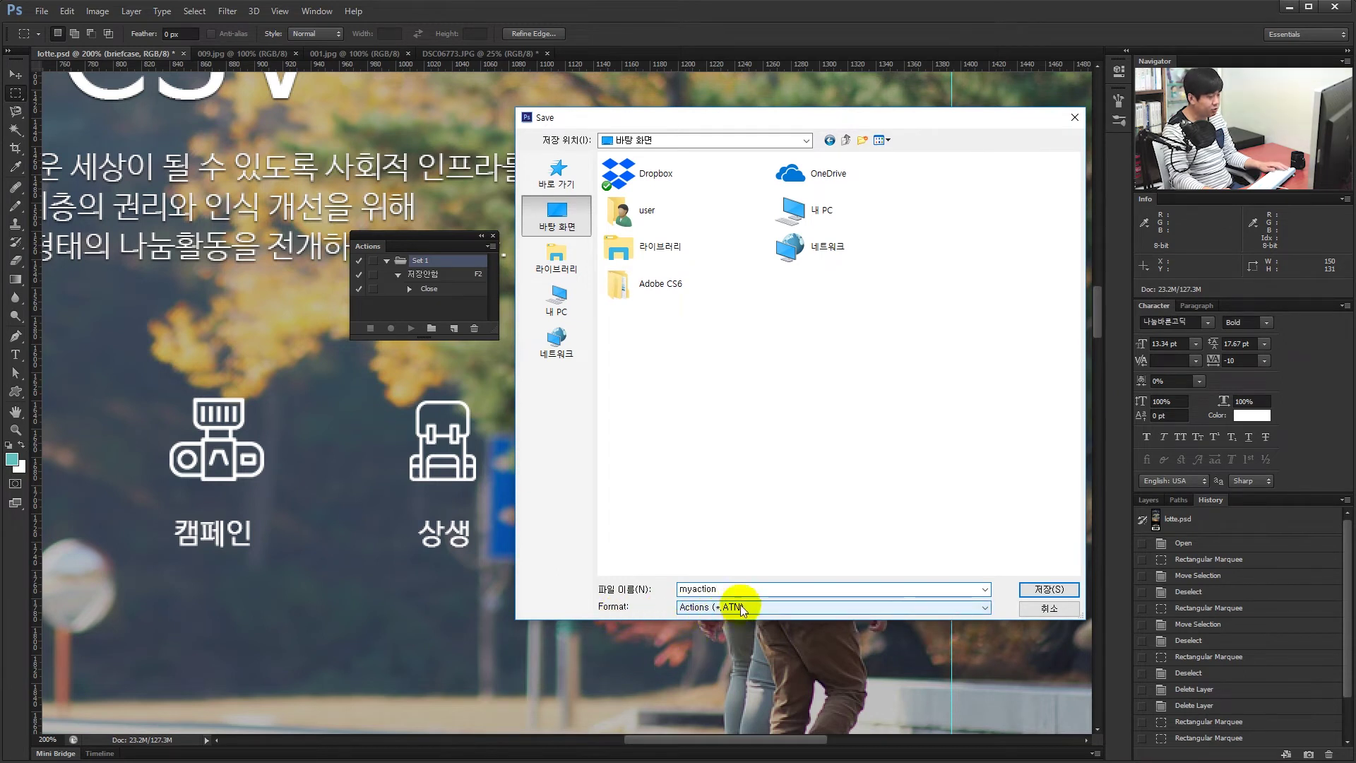
left_click(1049, 589)
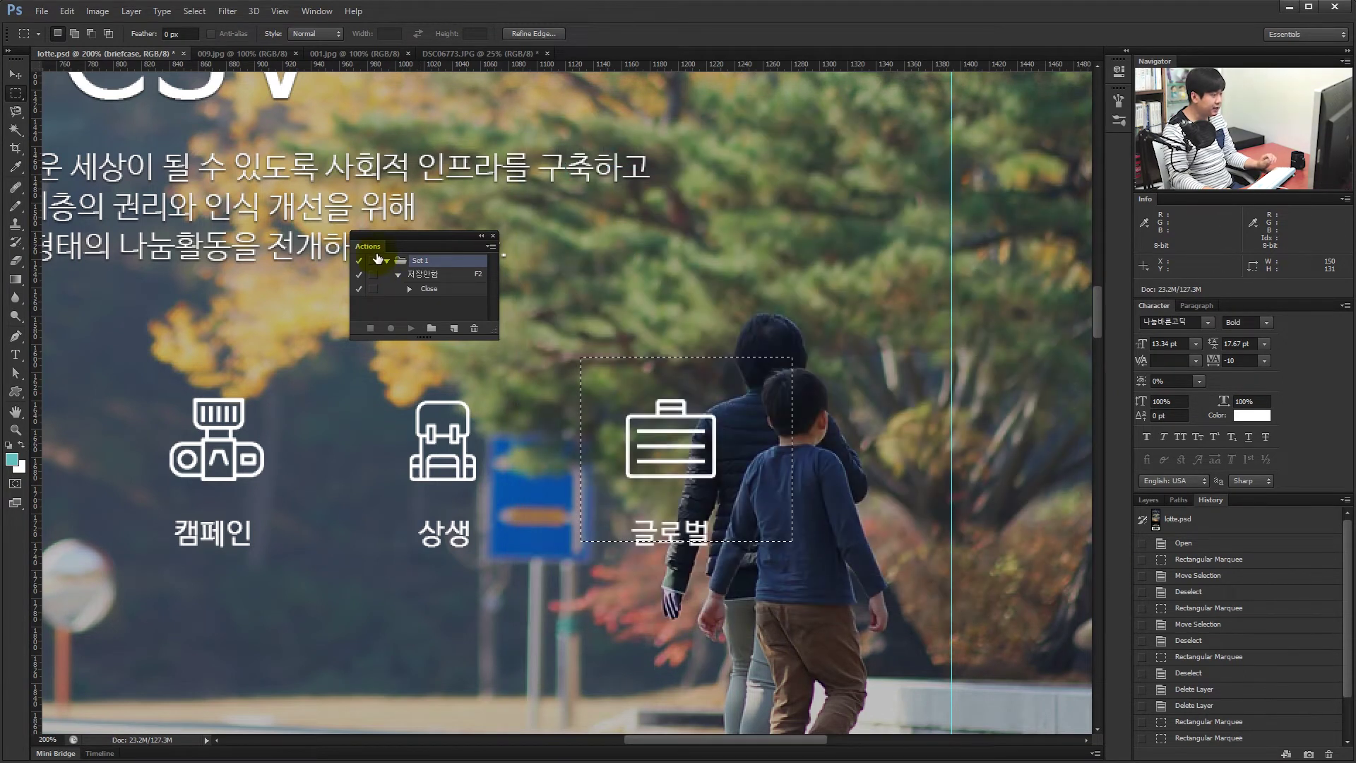
Step: Enlarge the floating Actions panel, review its options for loading actions, and dock it back beside the History panel
left_click_drag(412, 241, 761, 167)
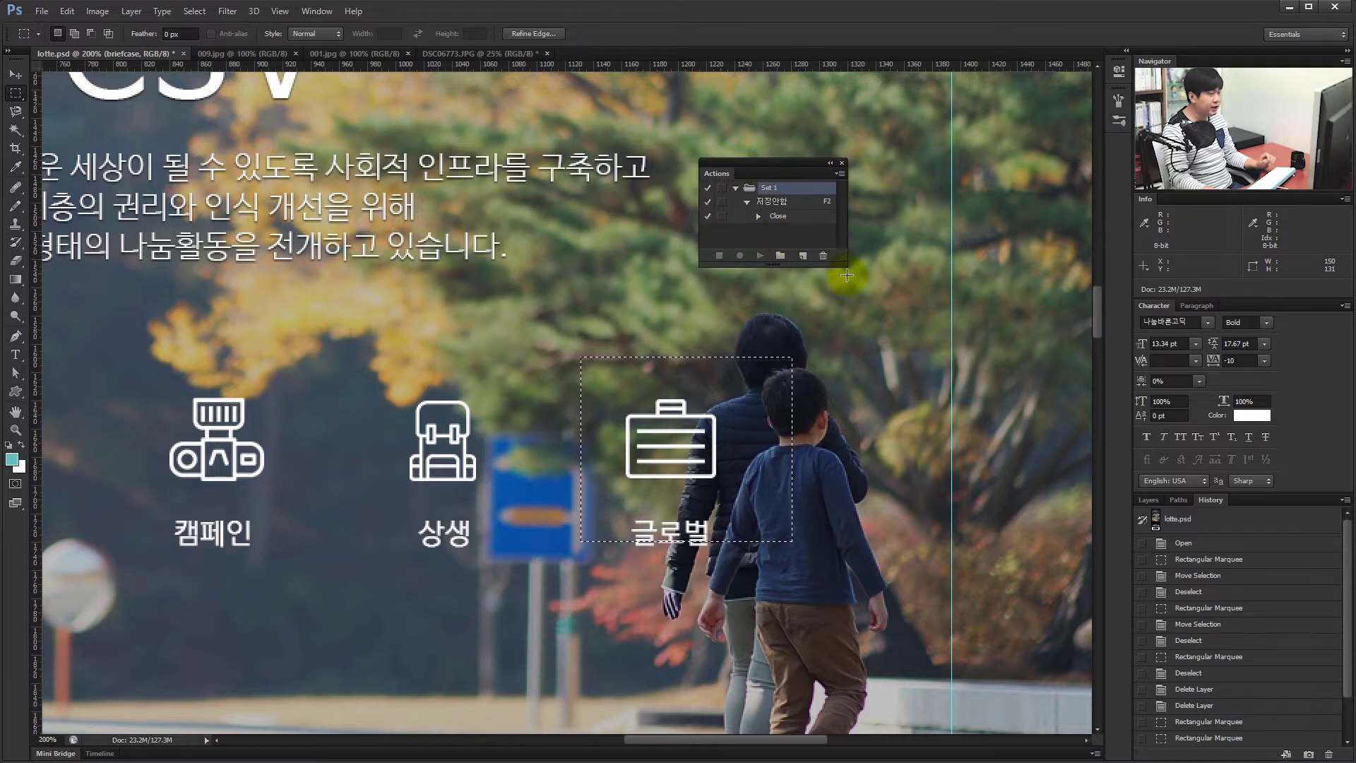
left_click_drag(845, 264, 911, 483)
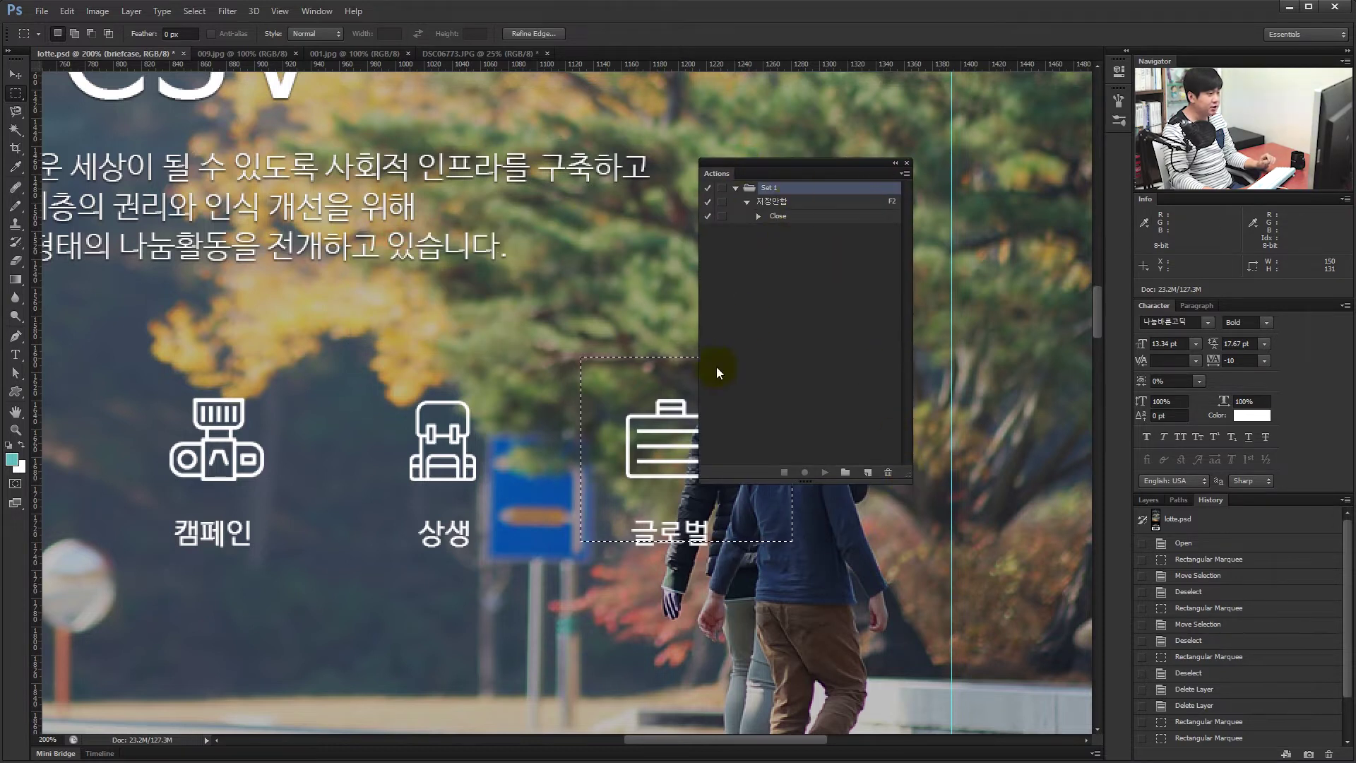
left_click(905, 173)
left_click(803, 361)
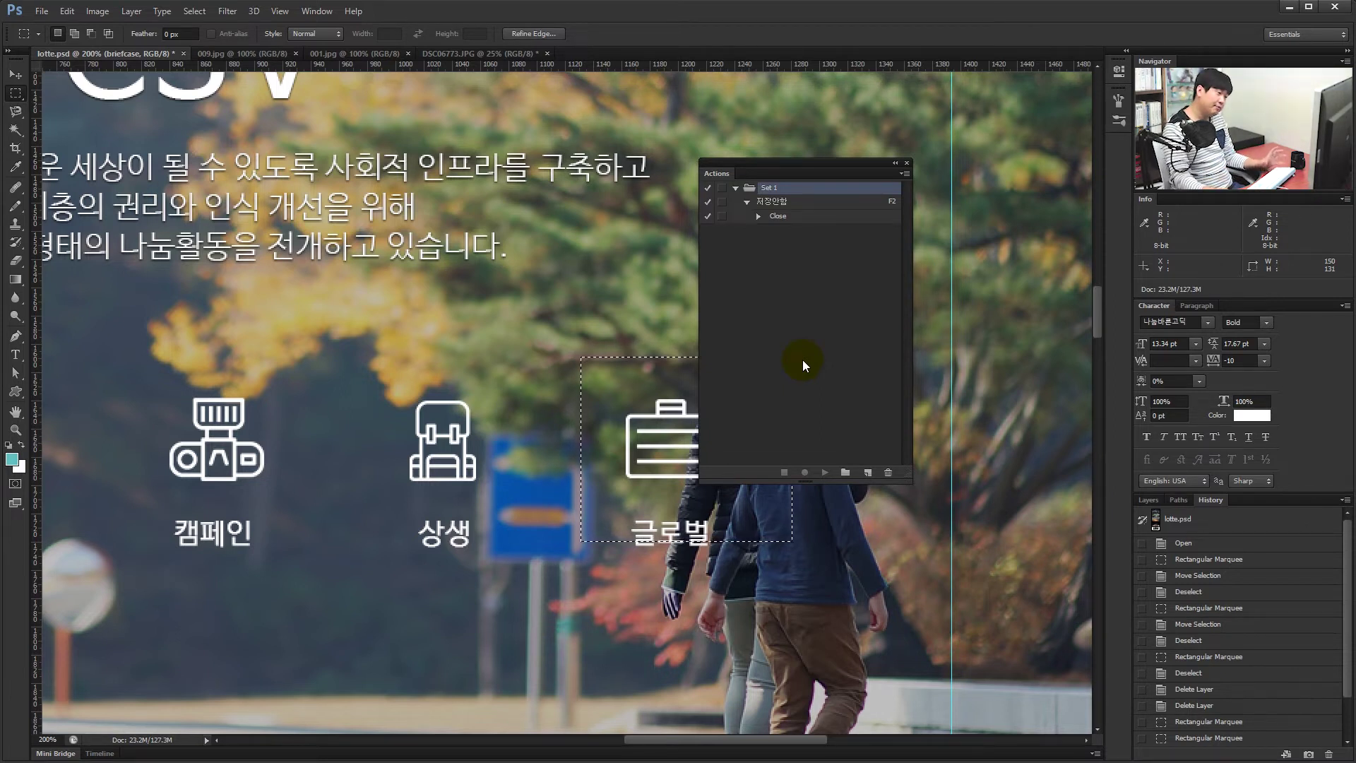
left_click(904, 173)
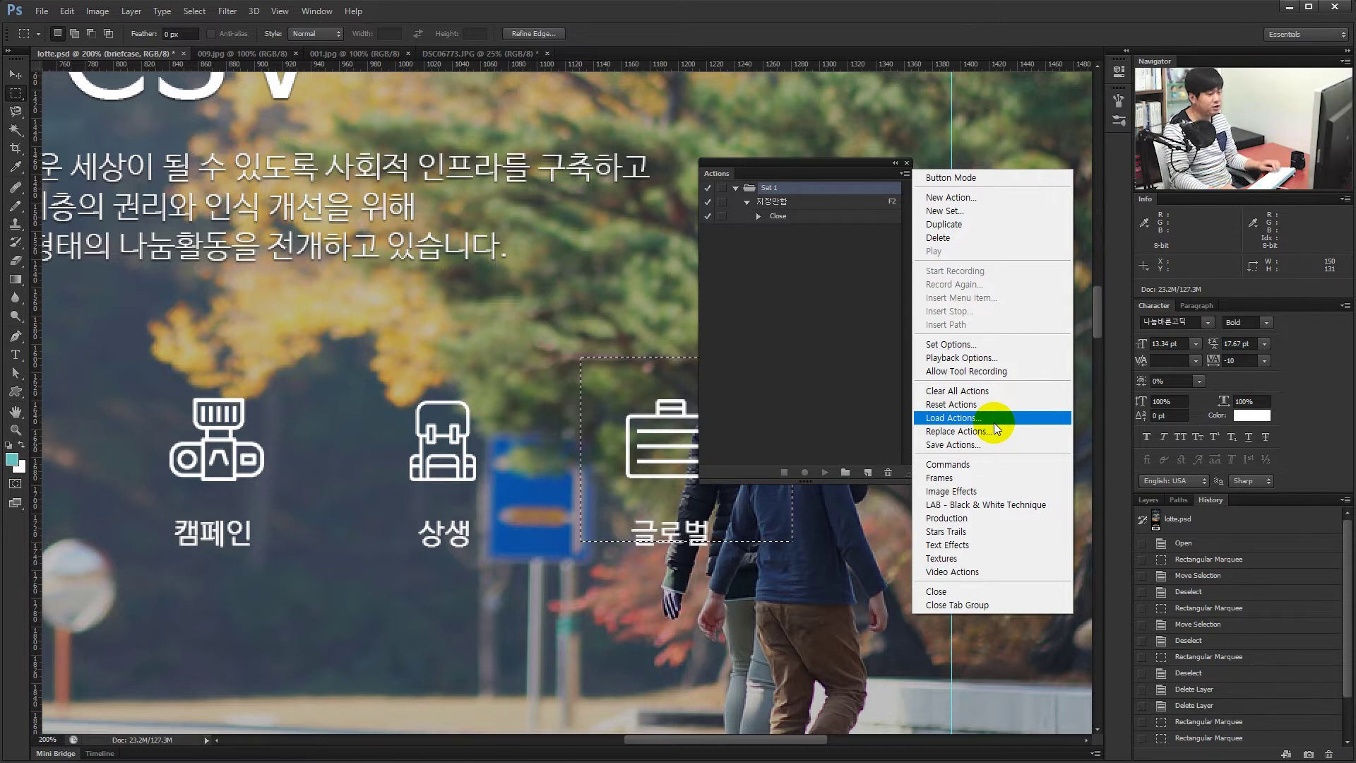
left_click(806, 344)
left_click_drag(722, 172, 1241, 511)
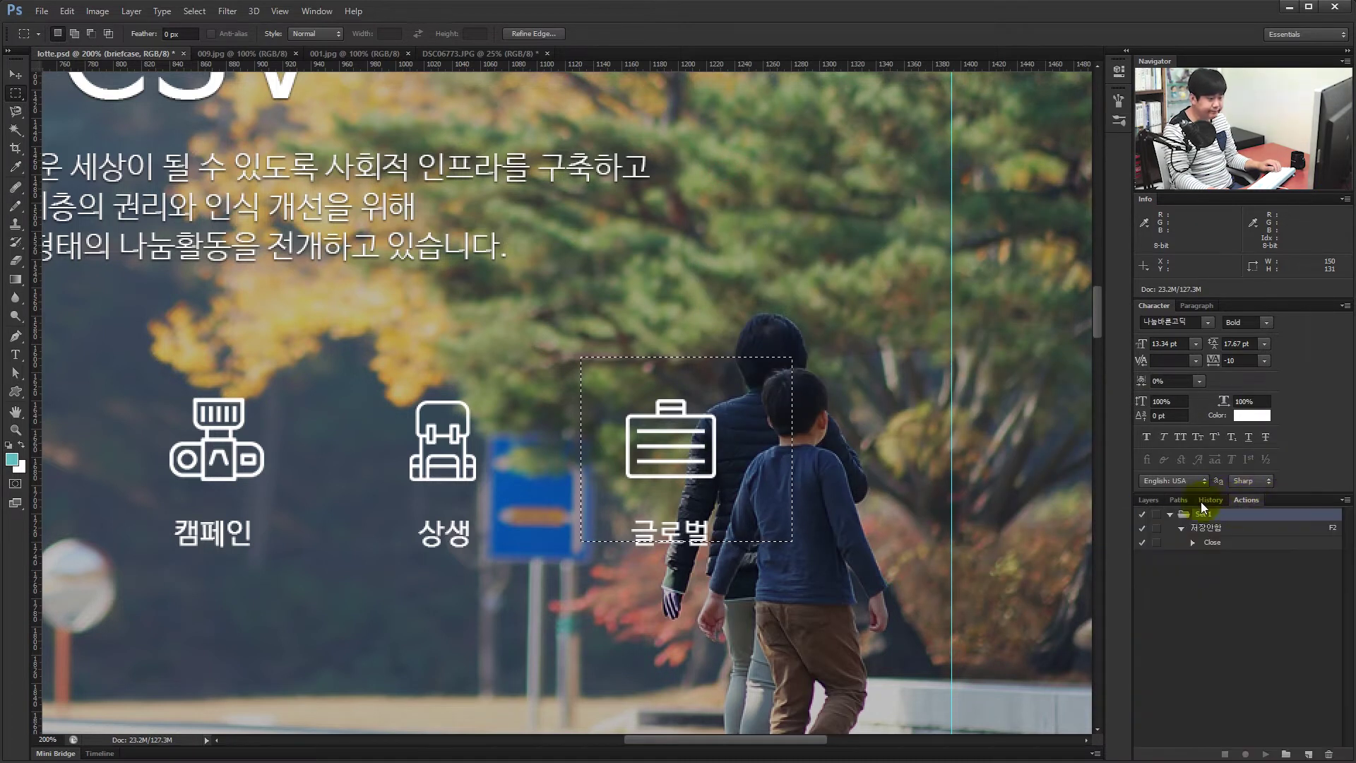
Step: Clear the briefcase selection, pick the layer of the 여성·아동 icon and draw a rectangular selection around that icon
key("ctrl+d")
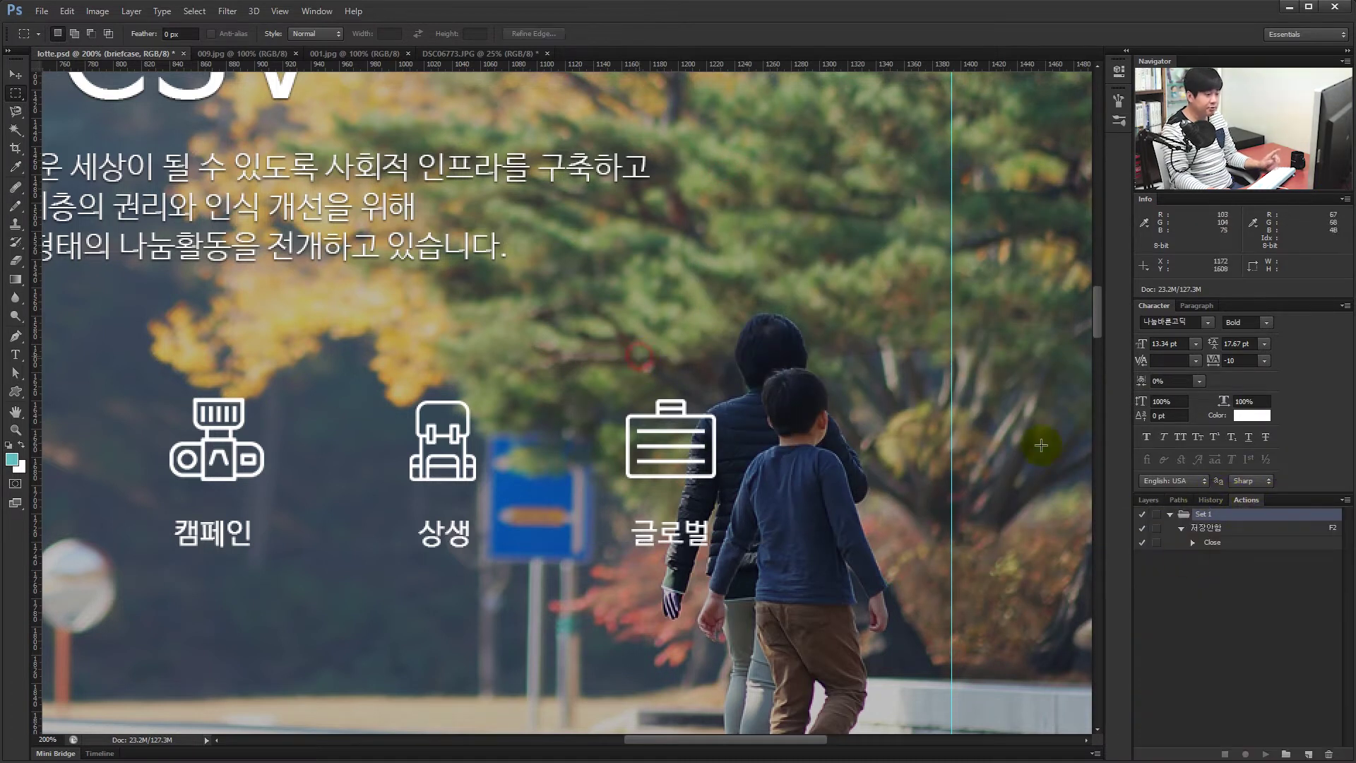
left_click(1148, 499)
left_click_drag(203, 466, 719, 445)
key("v")
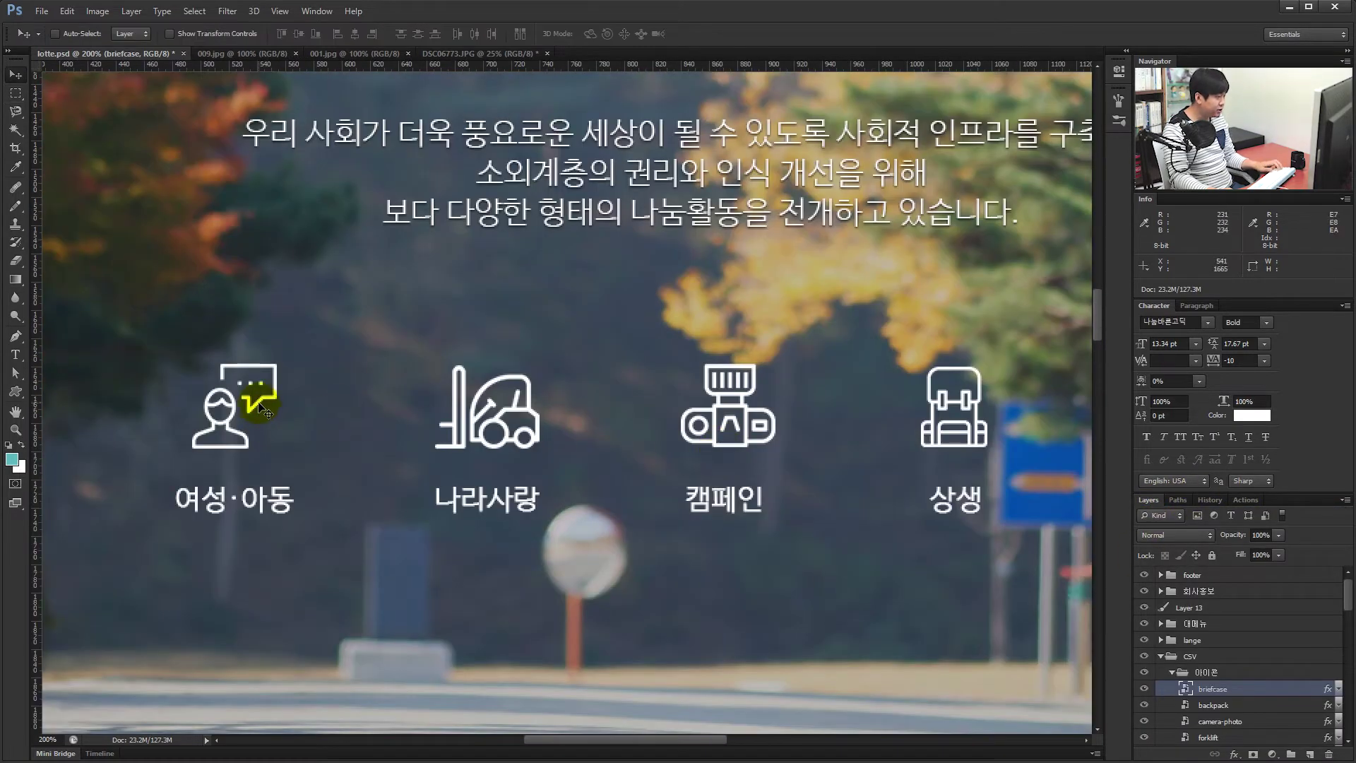
left_click(260, 407, "ctrl")
key("m")
left_click_drag(148, 322, 358, 510)
Step: Copy the selected 여성·아동 icon and paste it into a new default document
key("ctrl+c")
key("ctrl+n")
key("Return")
key("ctrl+v")
Step: Save the pasted user-chat icon as a PNG copy named test, and close its untitled document without saving changes
key("ctrl+shift+s")
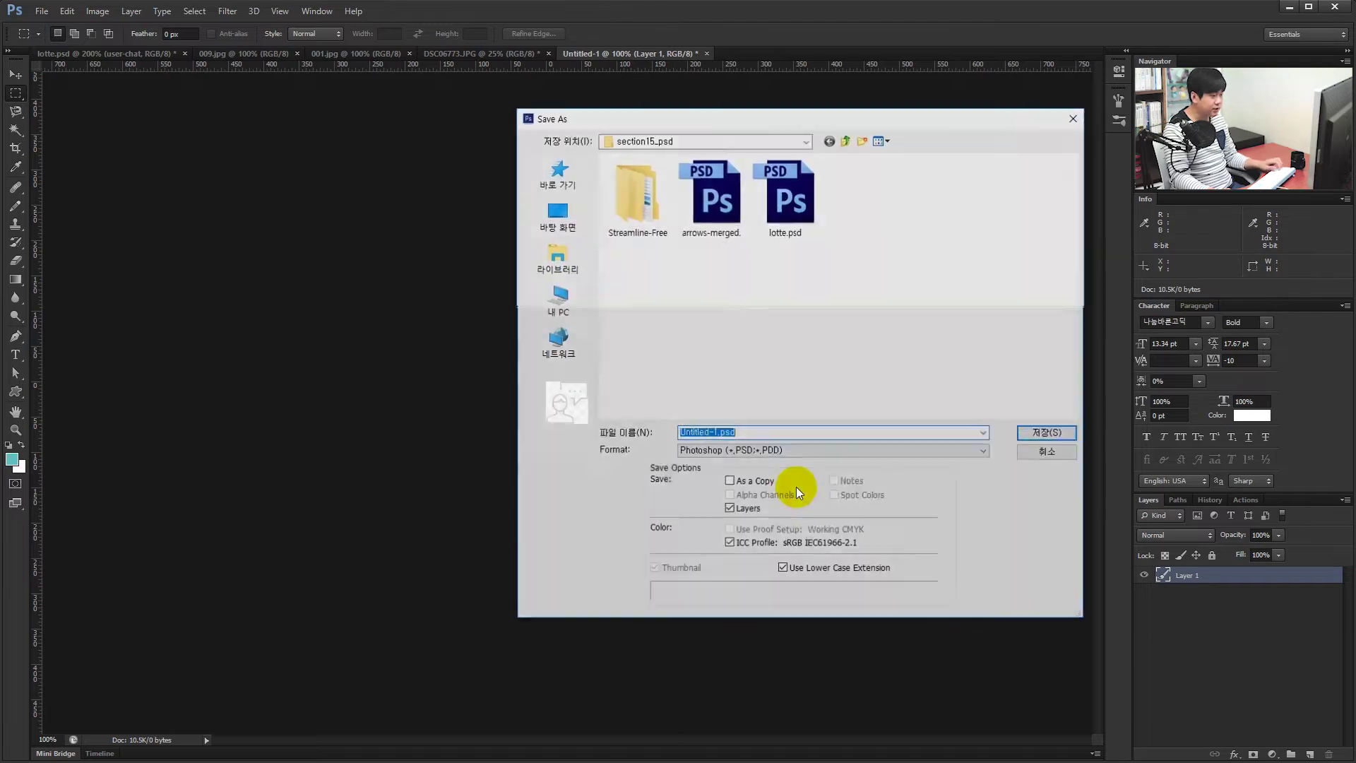
left_click(781, 450)
left_click(755, 608)
double_click(750, 433)
type("test")
key("Return")
key("Return")
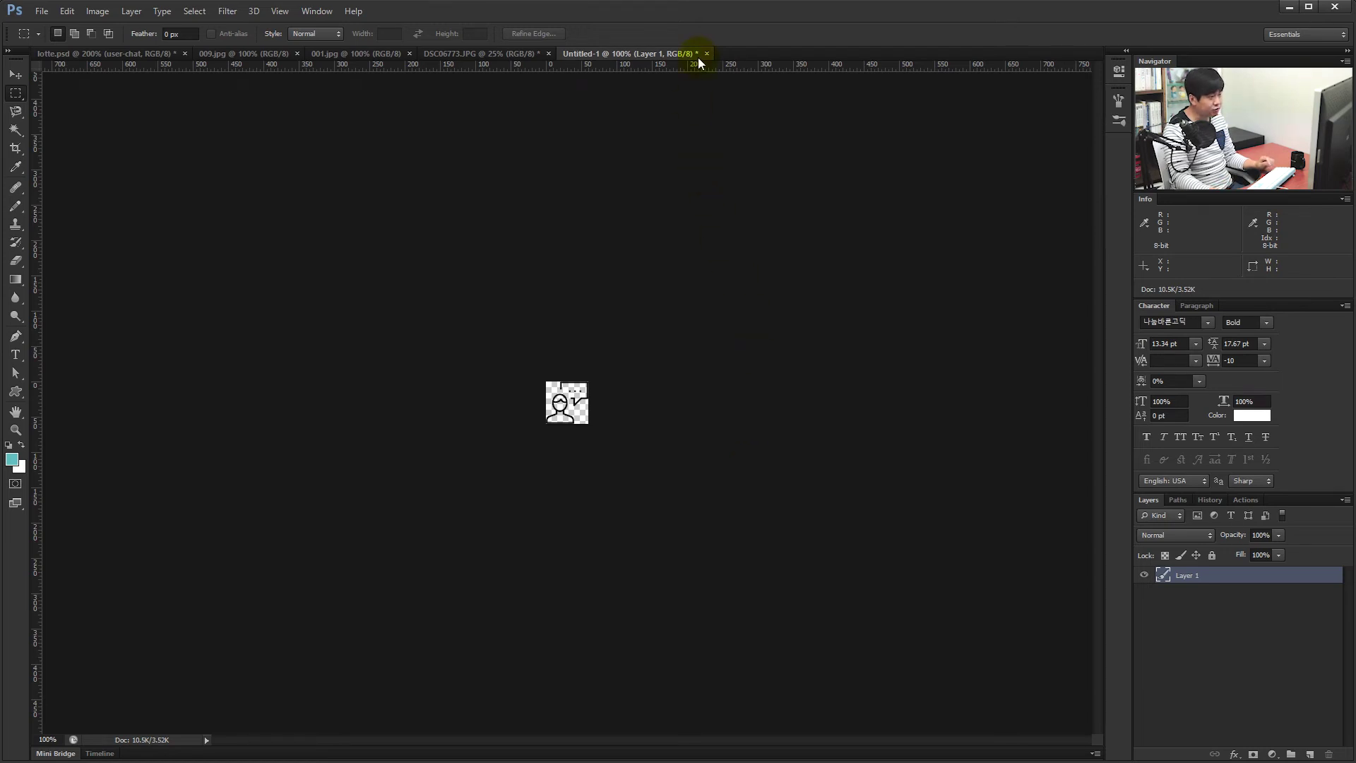
key("ctrl+w")
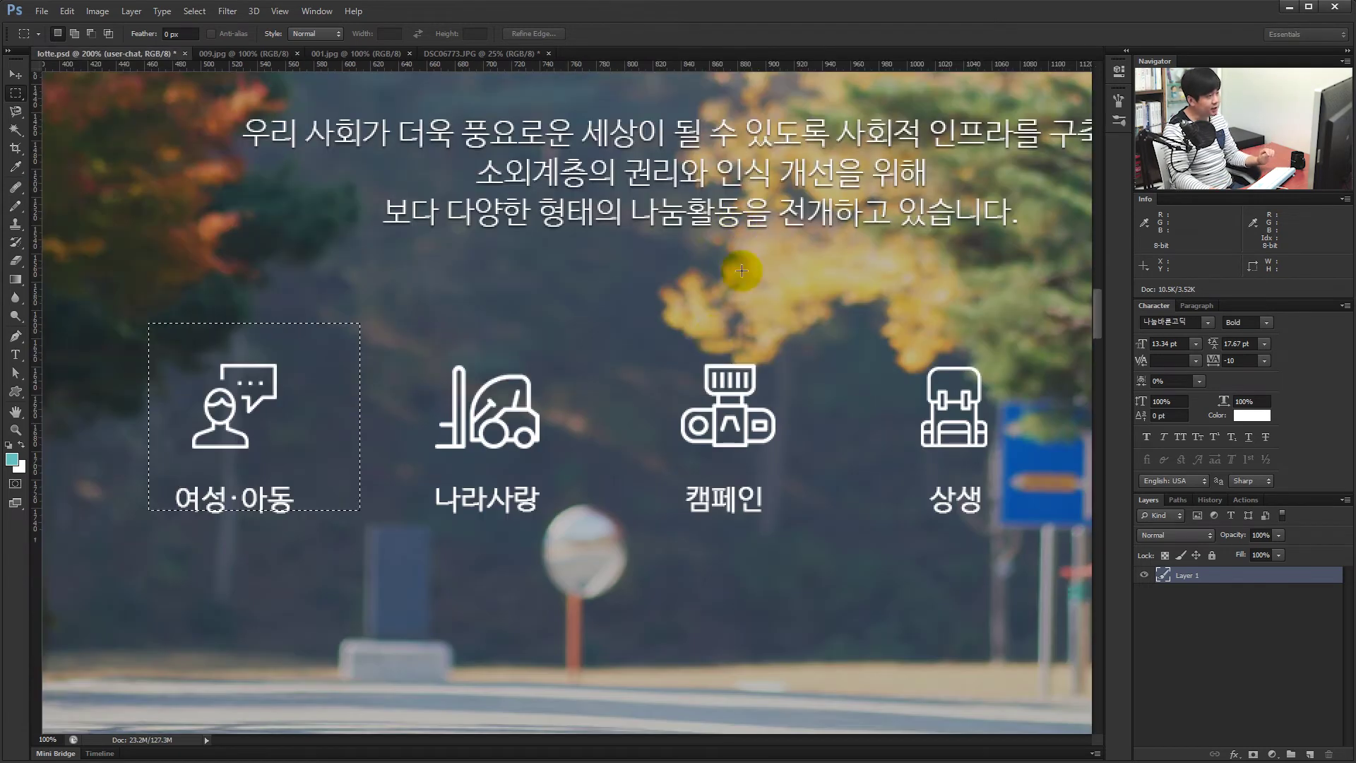
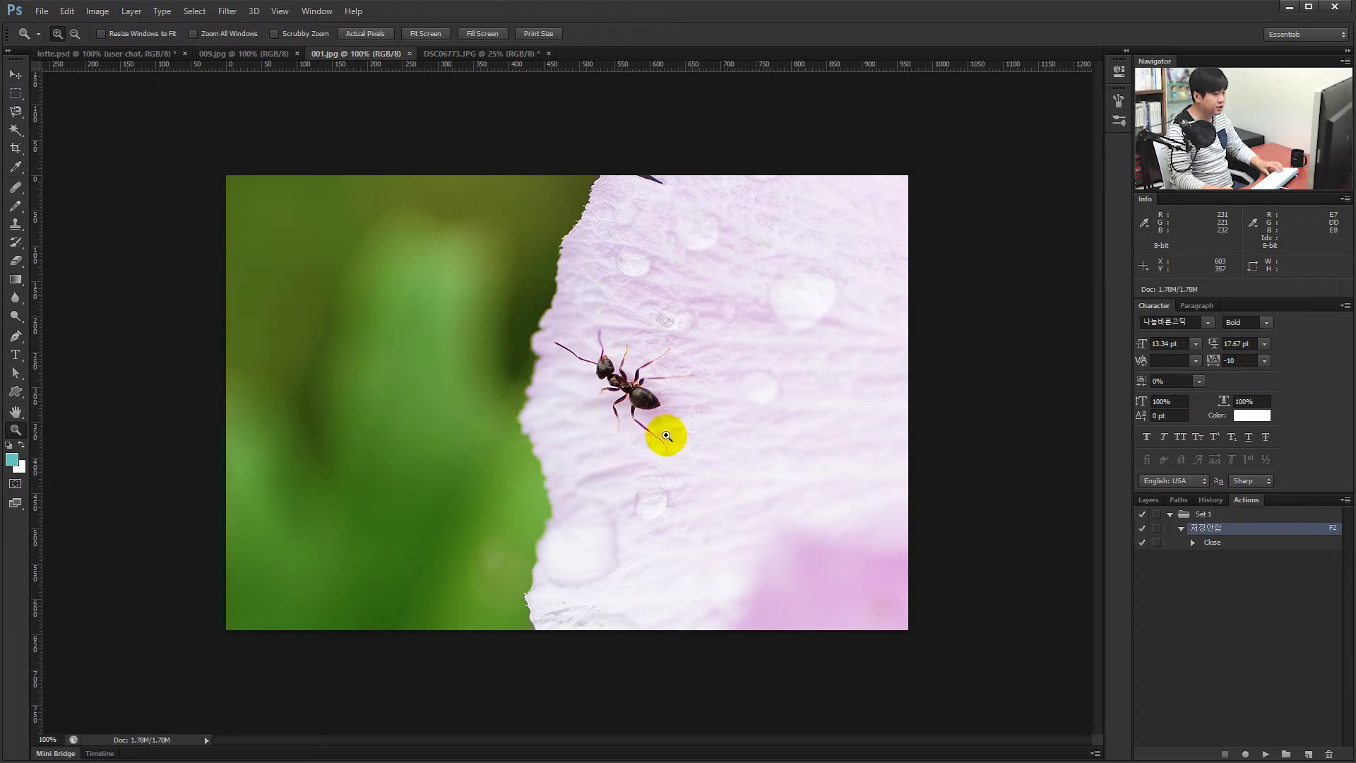
Step: Create another action set with the default name Set 2
left_click(1224, 513)
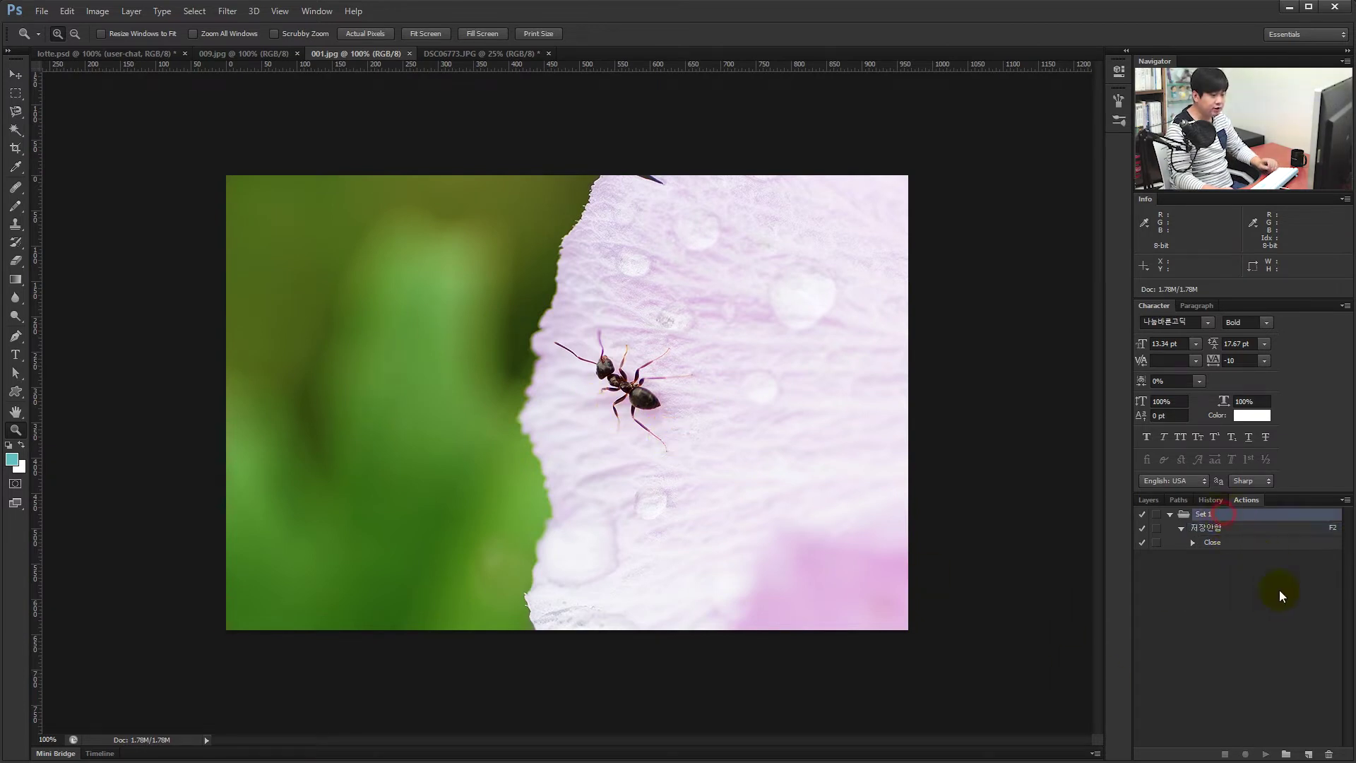
left_click(1286, 755)
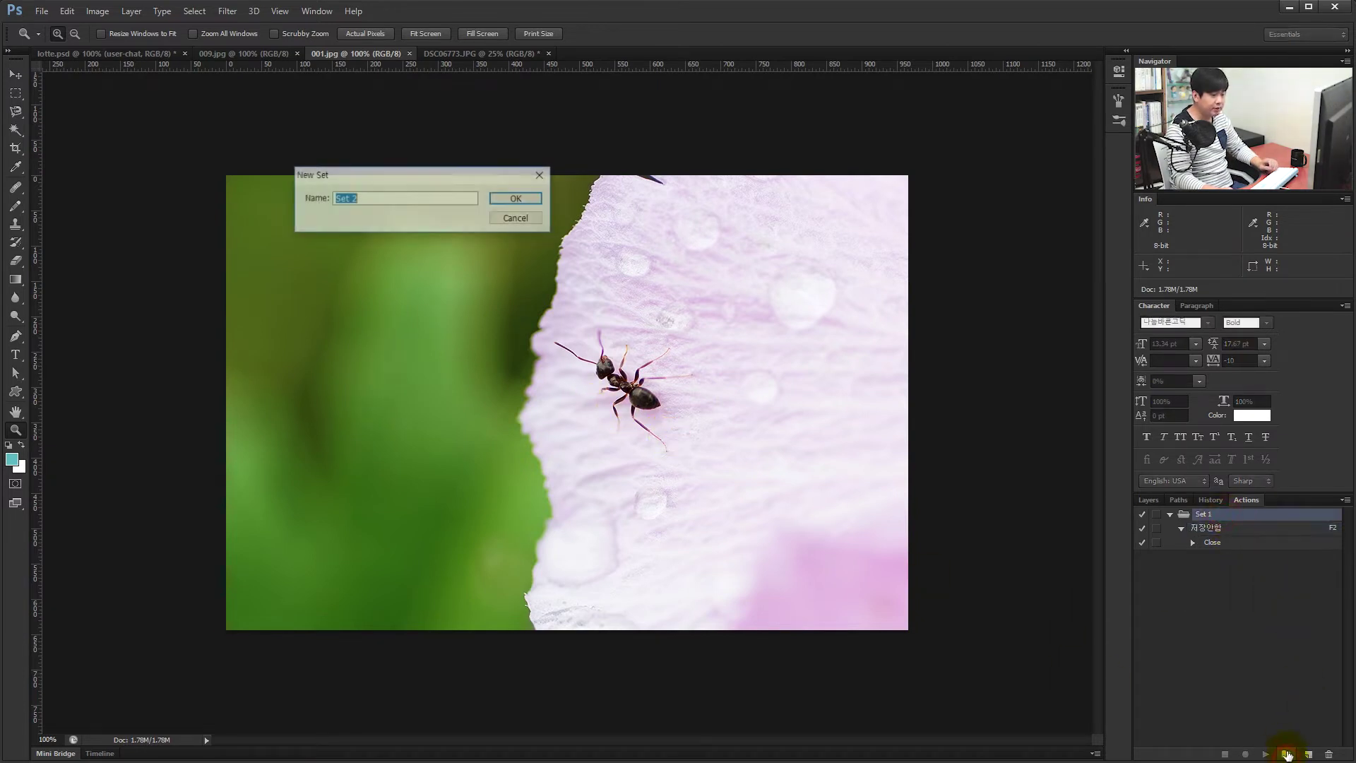
left_click(516, 200)
Step: Create Action 1 in Set 2 with function key F5 assigned and start recording it
left_click(1307, 755)
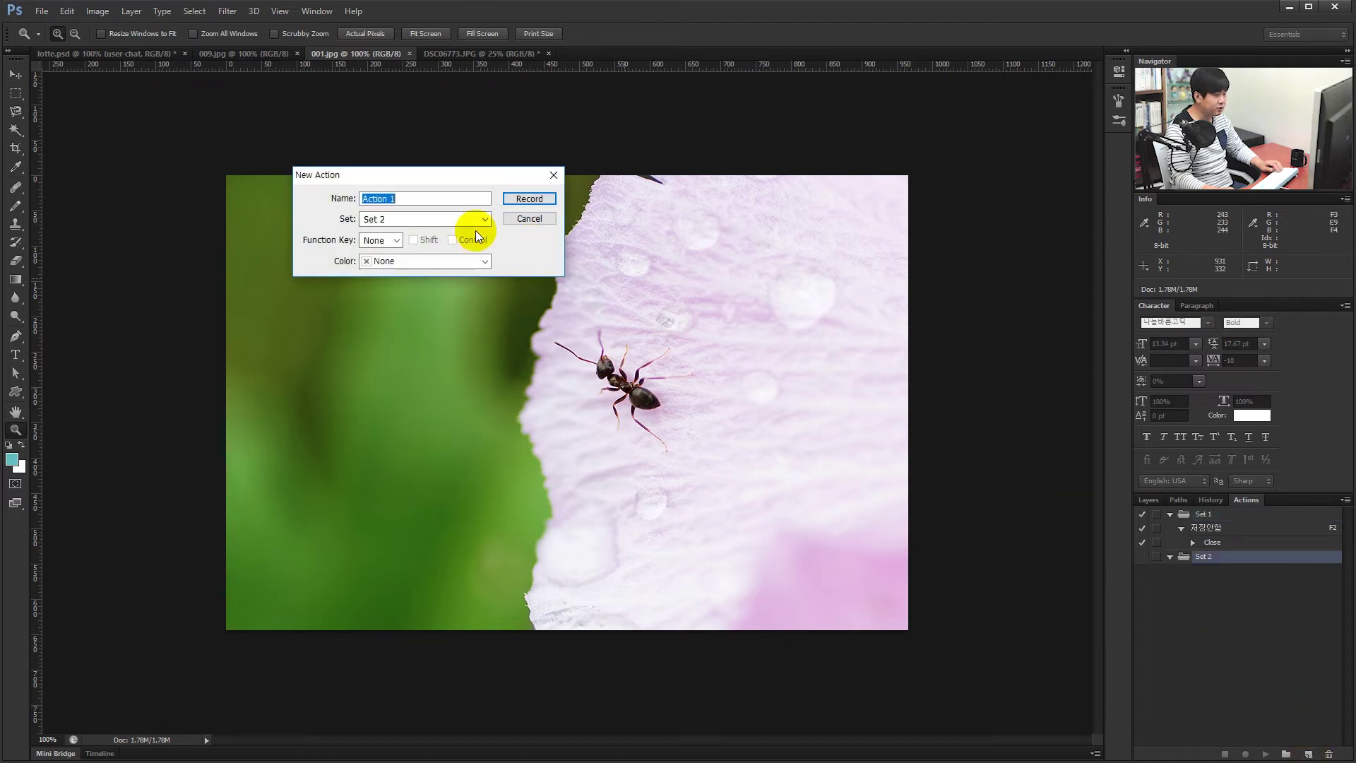
left_click(382, 219)
left_click(379, 246)
left_click(380, 240)
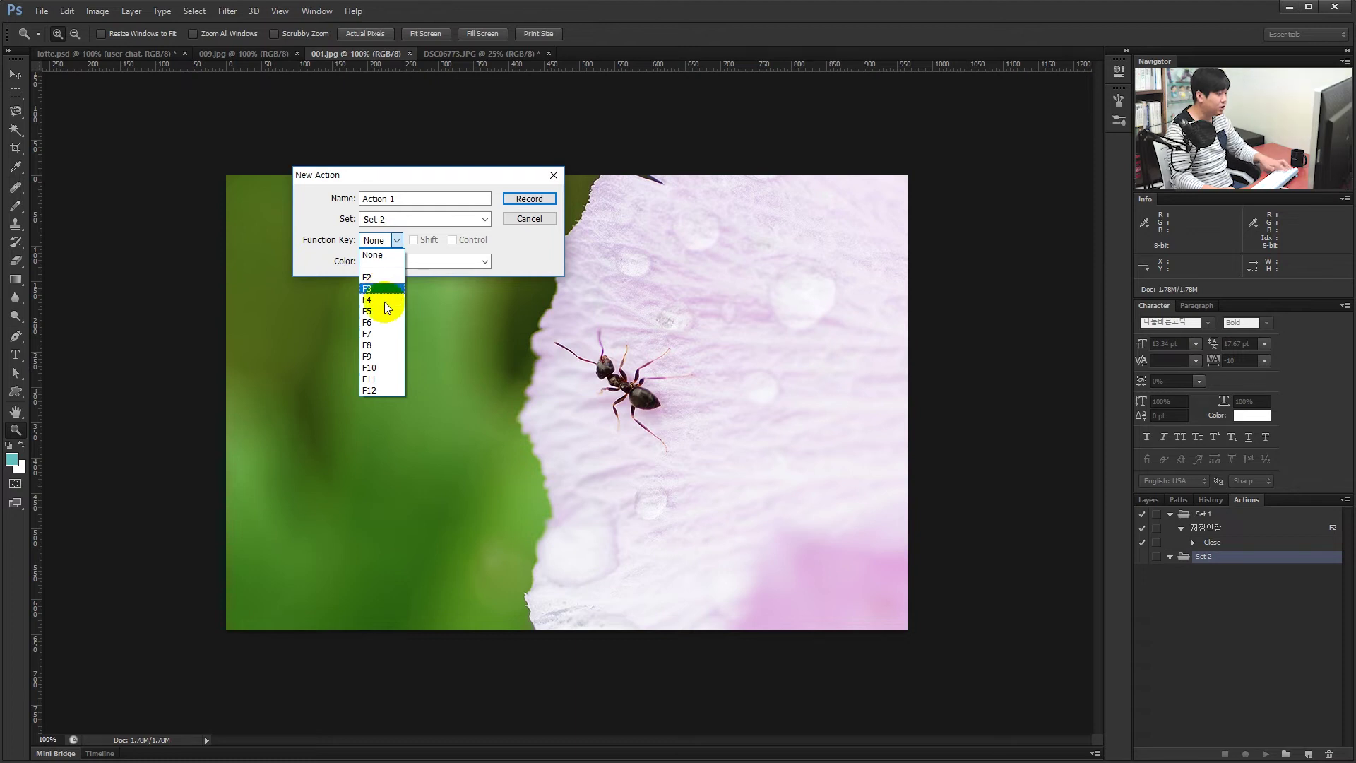
left_click(384, 311)
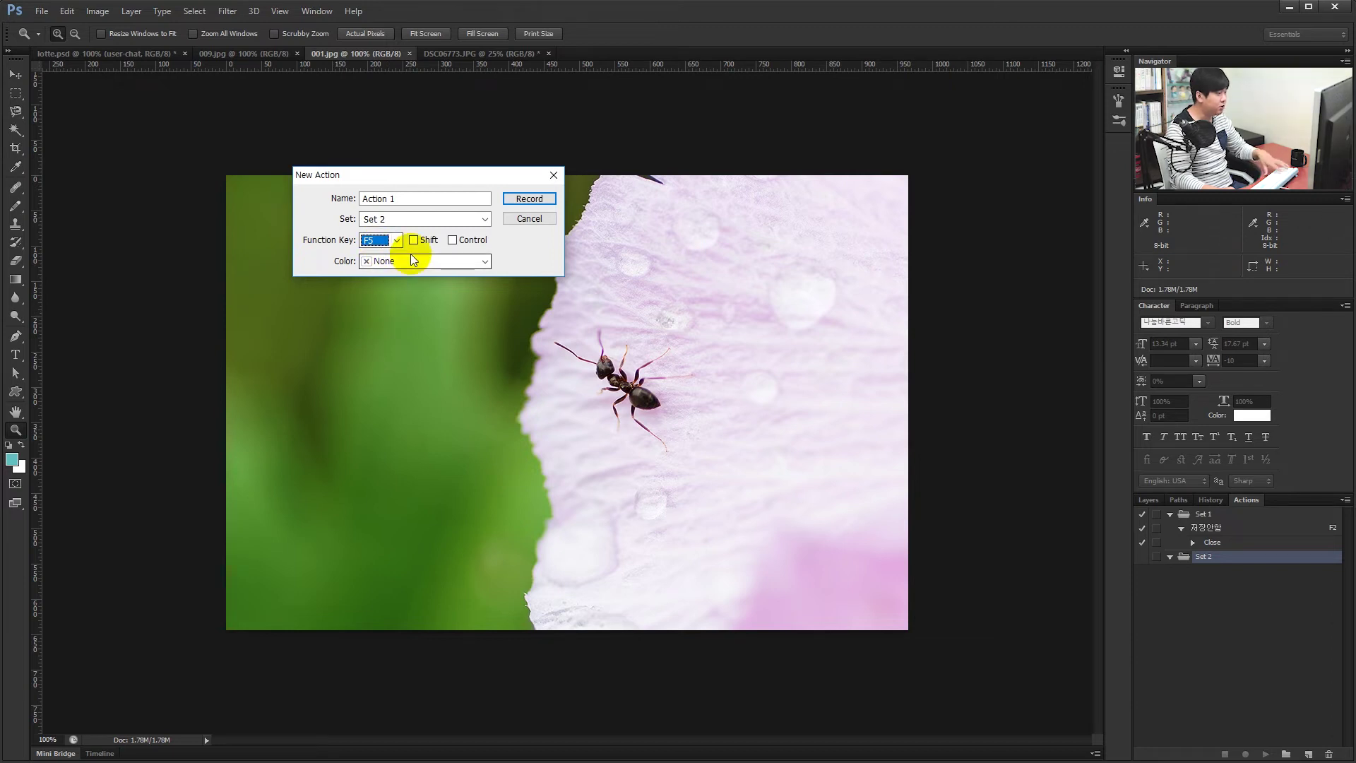
left_click(542, 199)
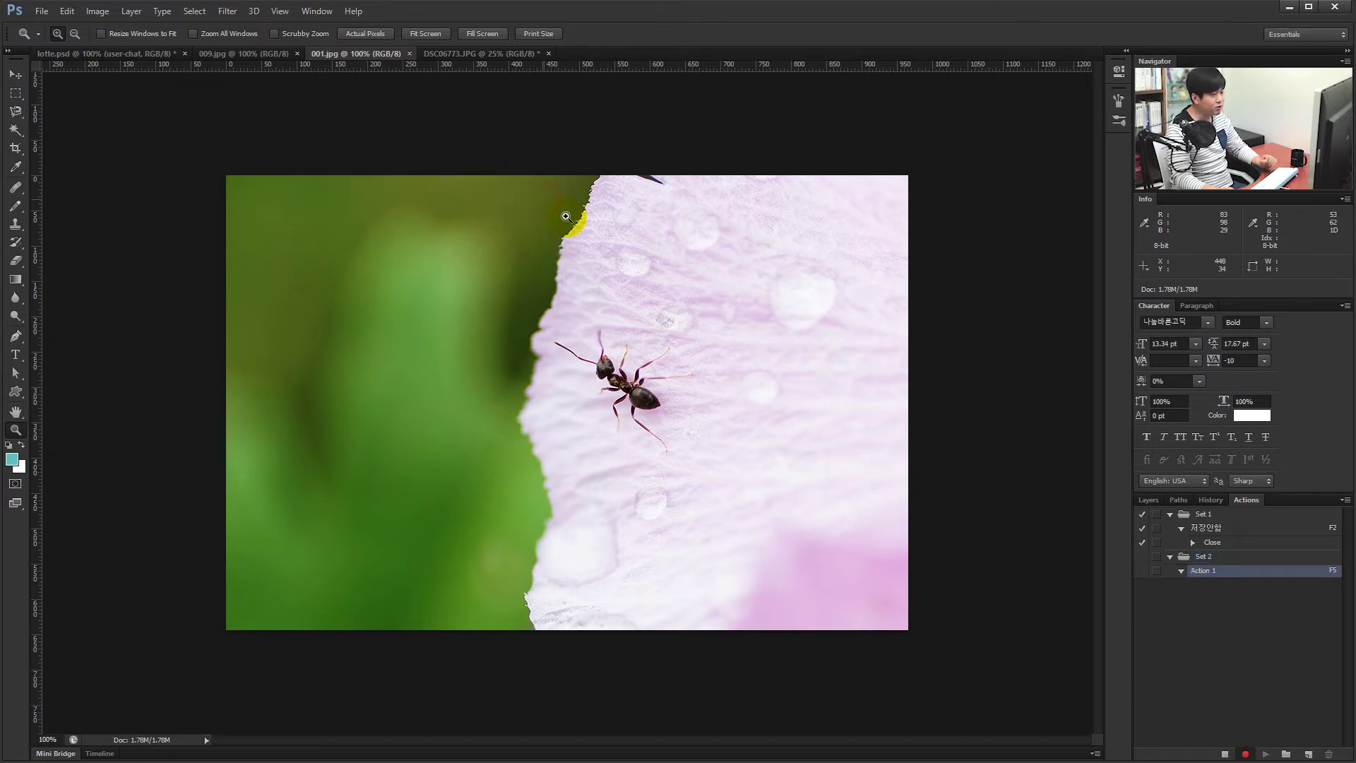
Step: Resize the ant photo 001.jpg to a width of 455 pixels with proportions constrained
left_click(97, 11)
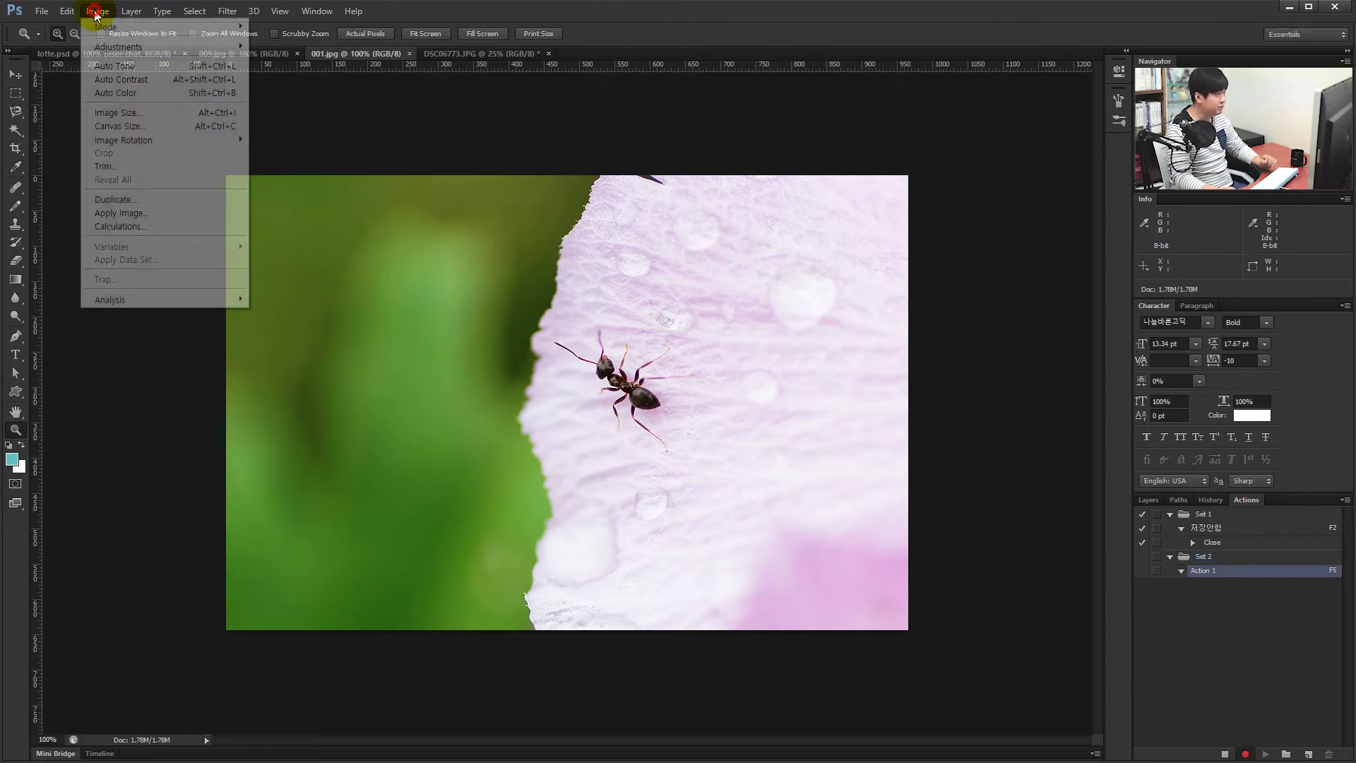
left_click(141, 113)
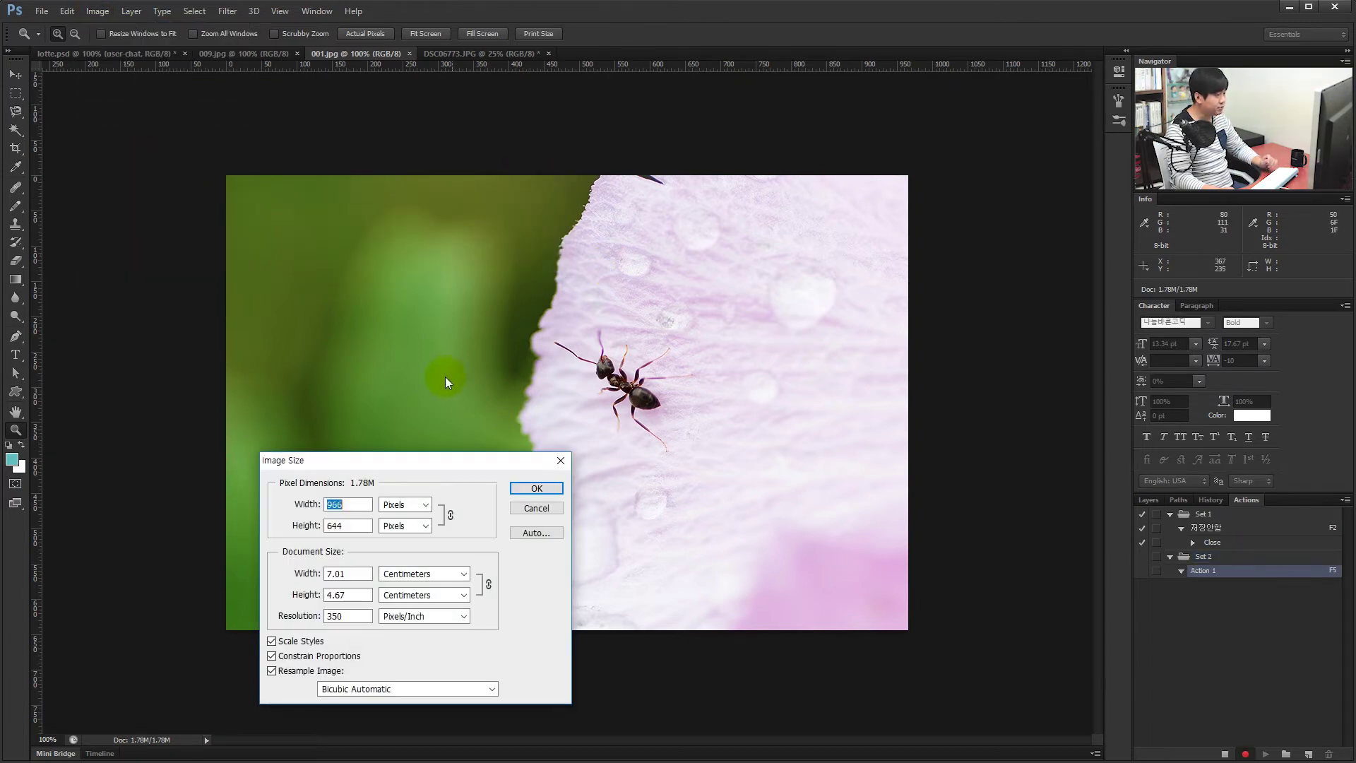
left_click_drag(439, 459, 727, 201)
type("455")
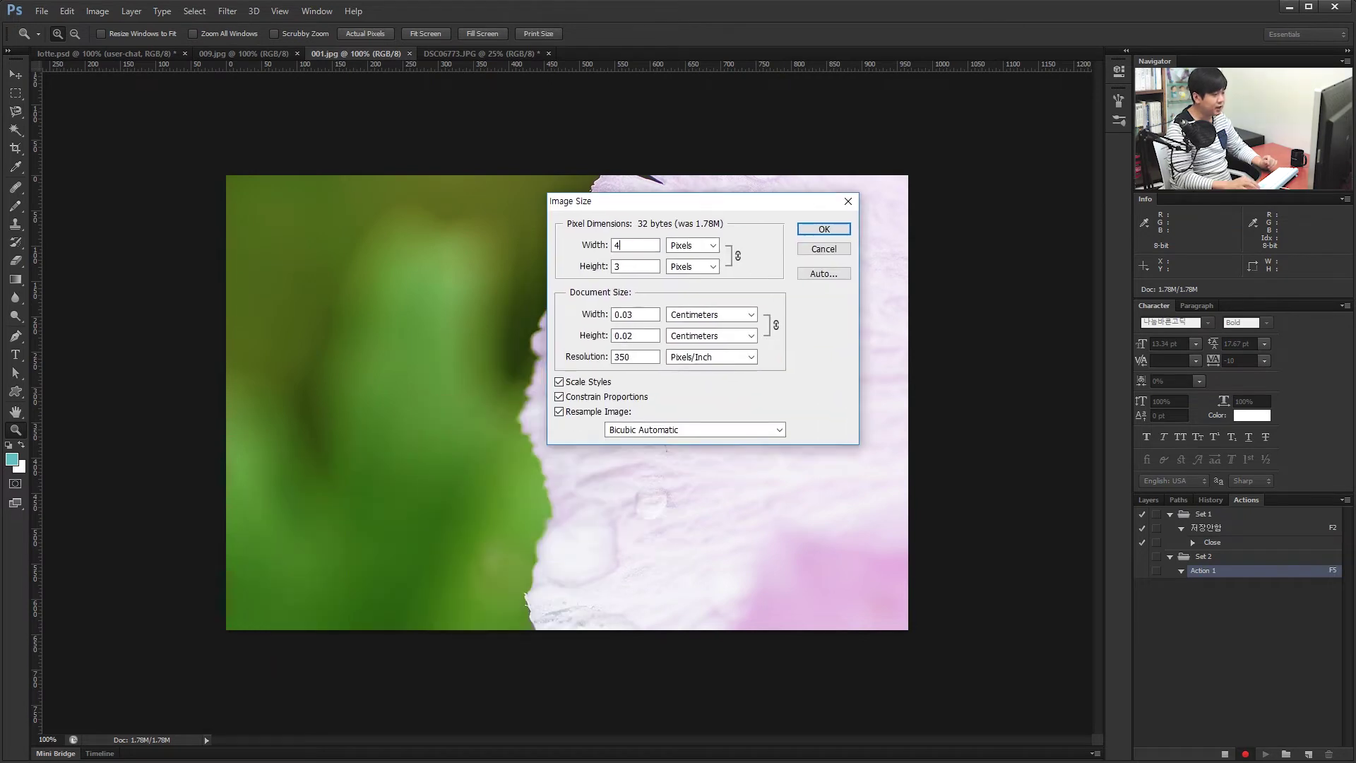
left_click(824, 228)
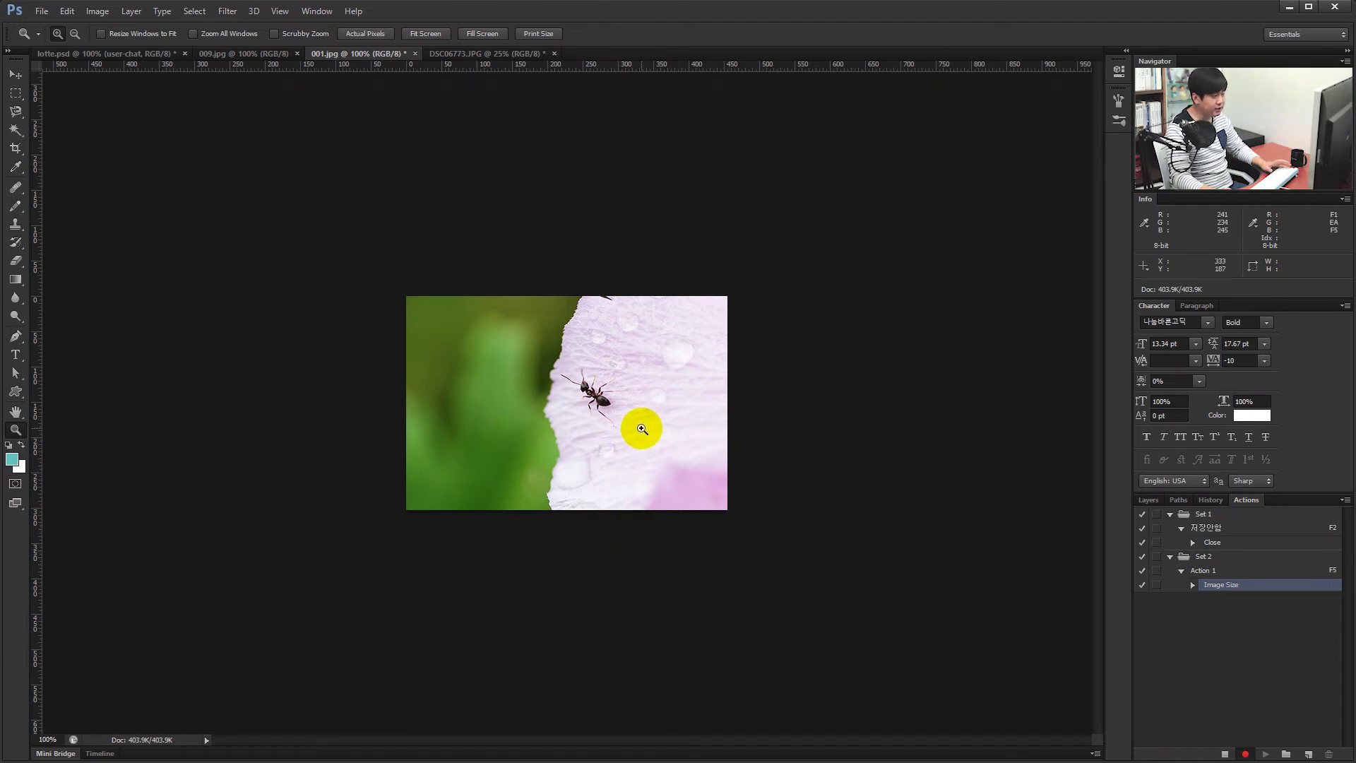
Step: Apply a Curves adjustment to the ant photo, pulling the RGB midtones down and adding a control point in the highlights
key("ctrl+m")
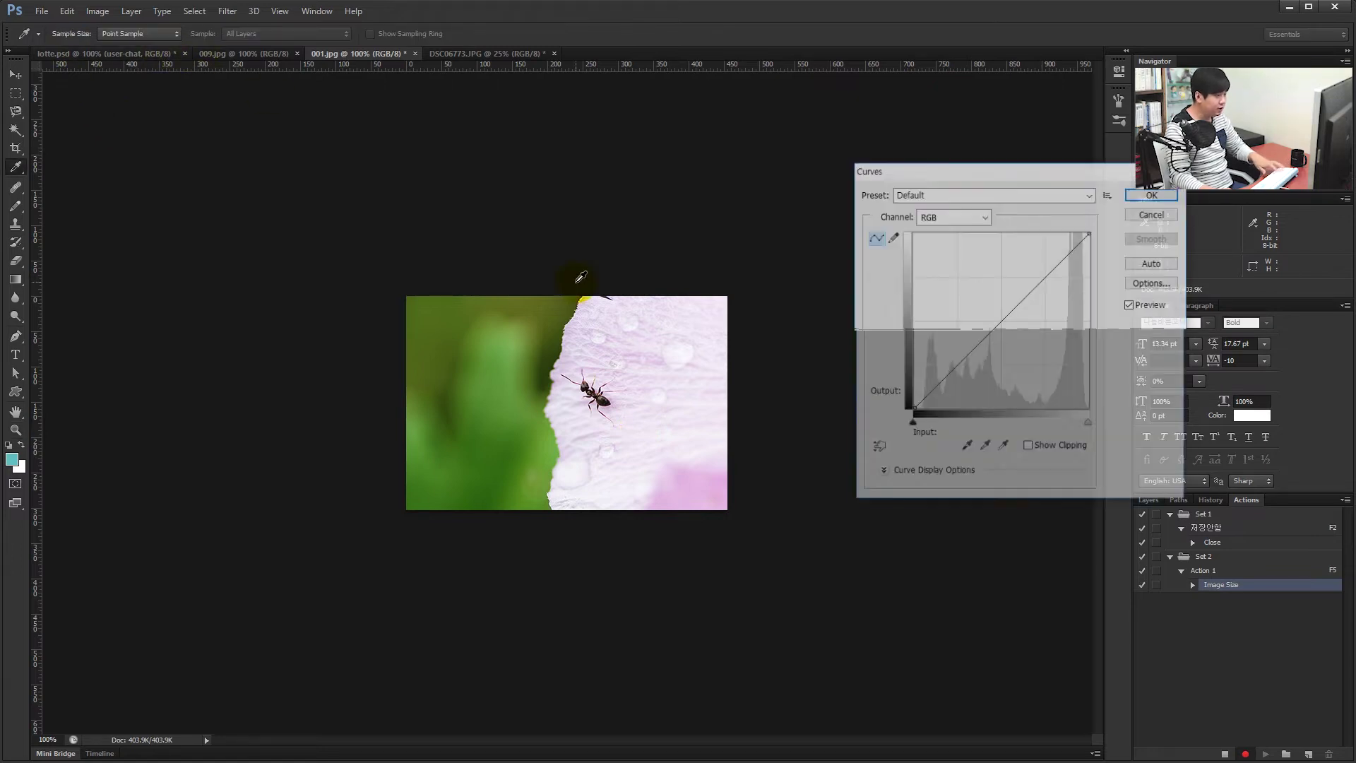
left_click_drag(907, 171, 808, 204)
left_click_drag(923, 341, 927, 364)
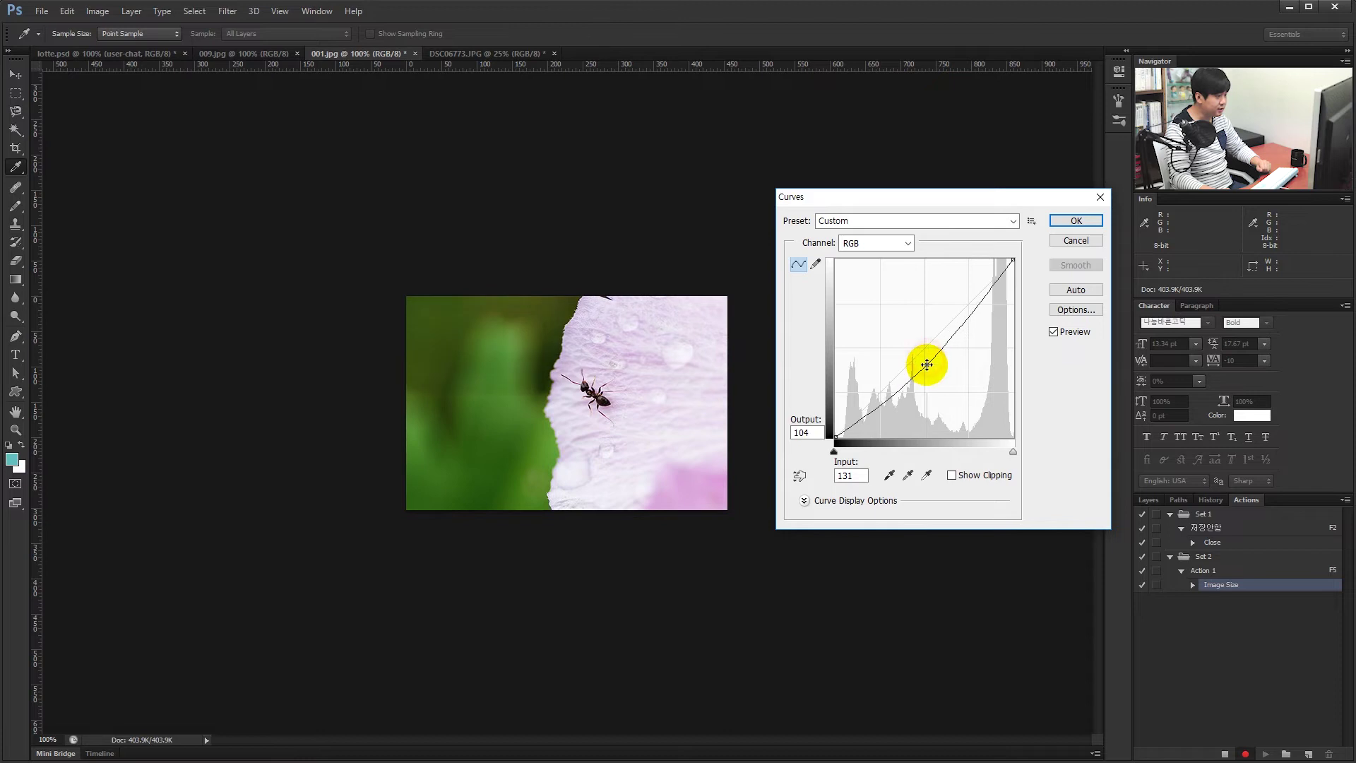
left_click(983, 300)
left_click_drag(927, 365, 927, 370)
left_click(1076, 220)
key("z")
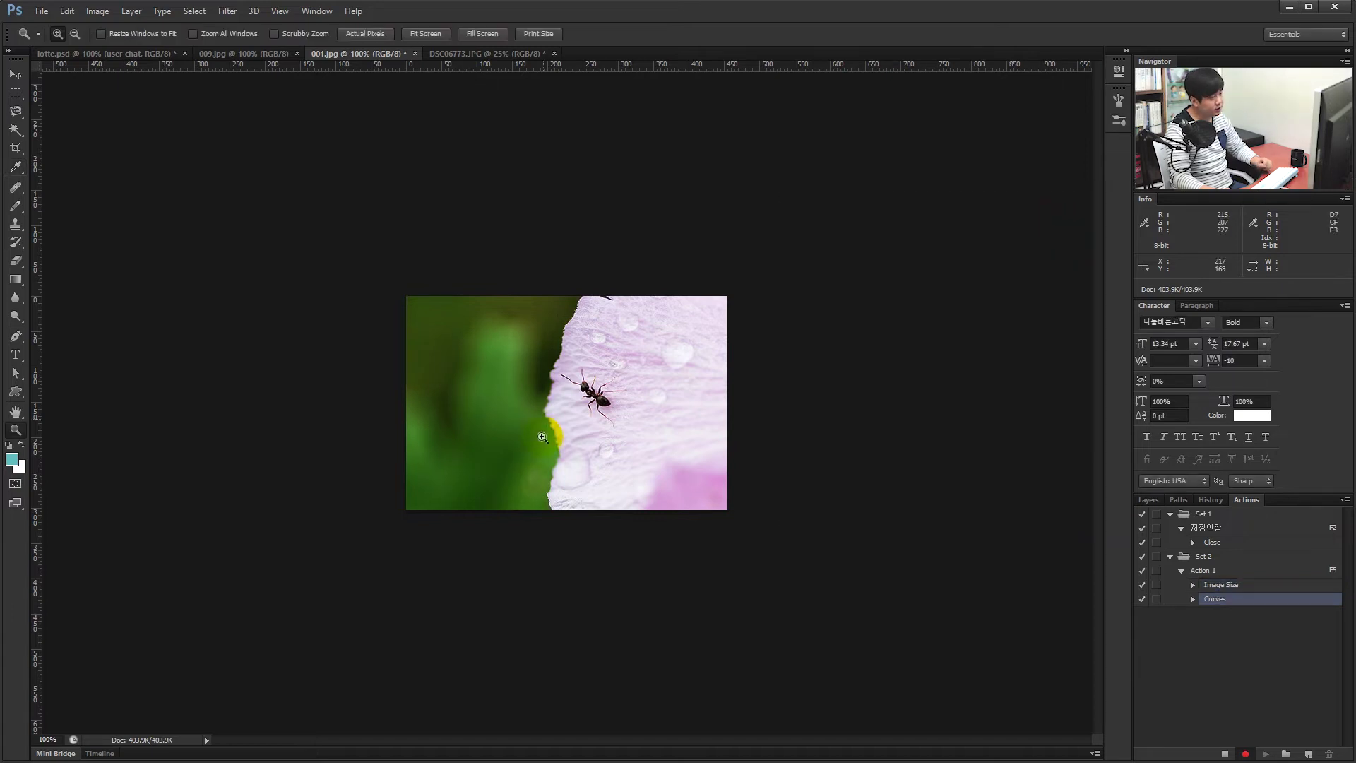
Step: Apply Smart Sharpen to the ant photo with amount 29% and radius 0.3 px, and stop recording the action
left_click(97, 10)
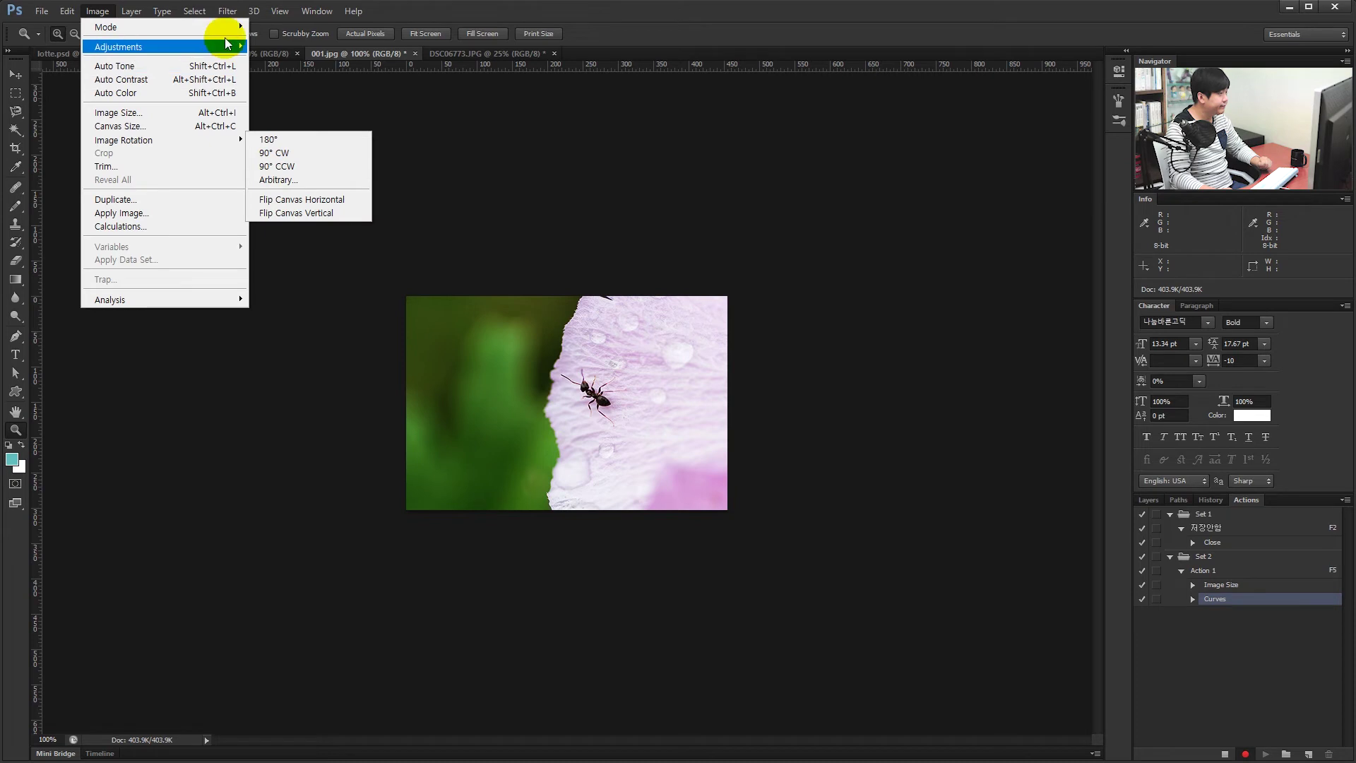
mouse_move(227, 11)
mouse_move(303, 219)
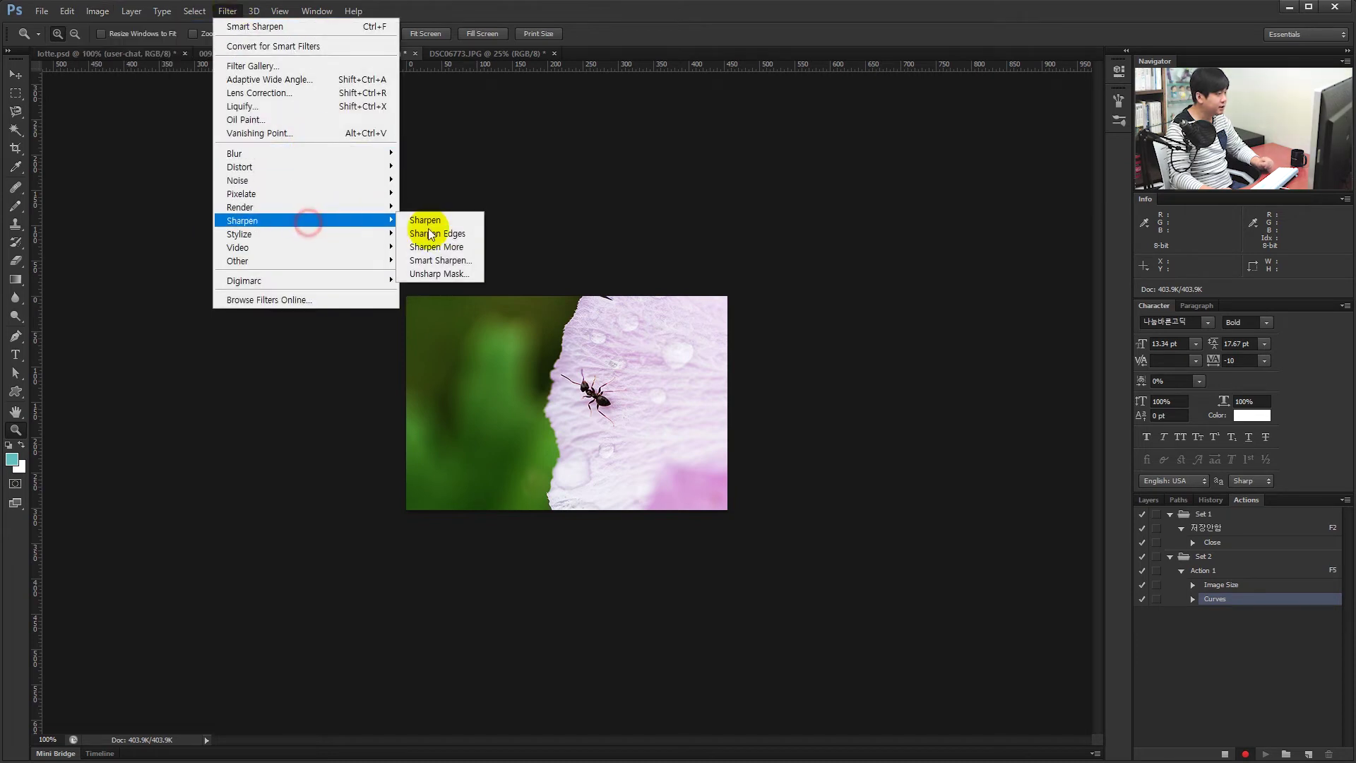
left_click(455, 265)
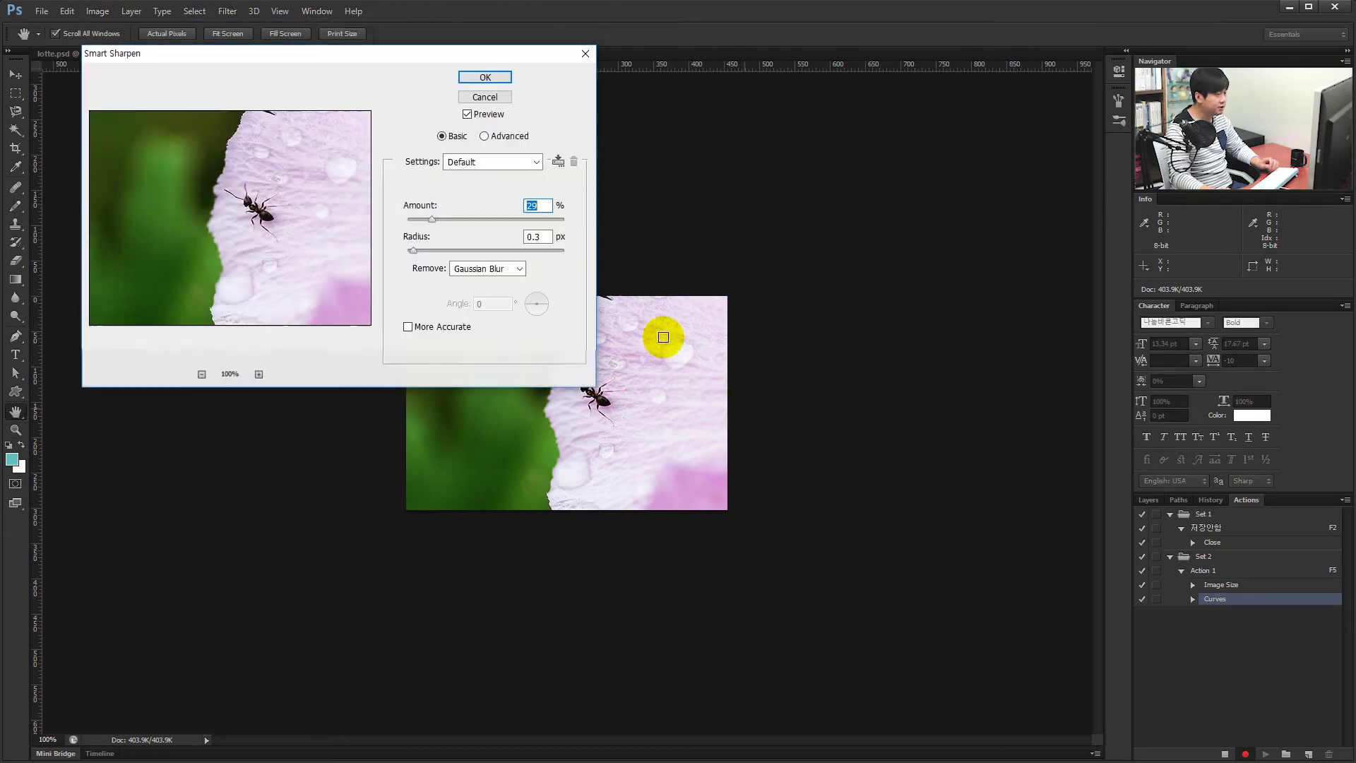
left_click(478, 76)
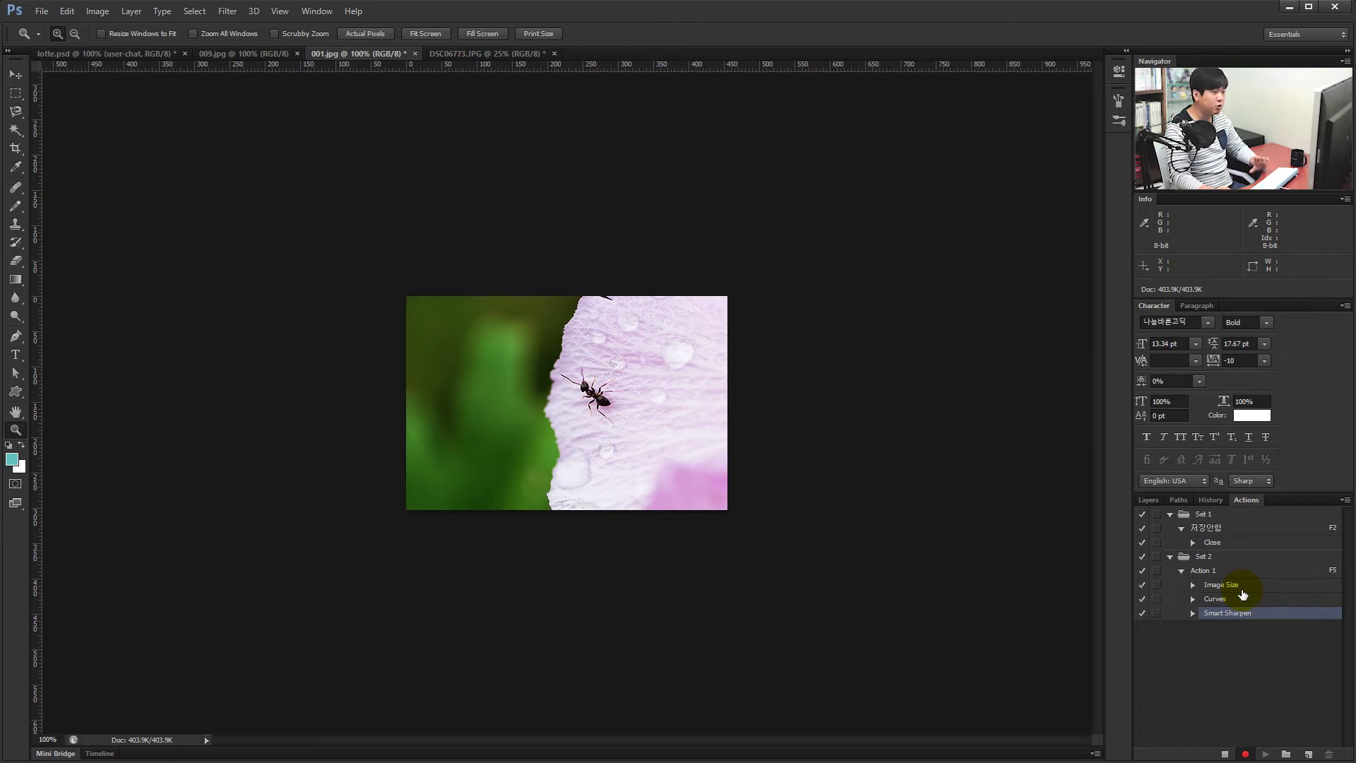
left_click(1225, 754)
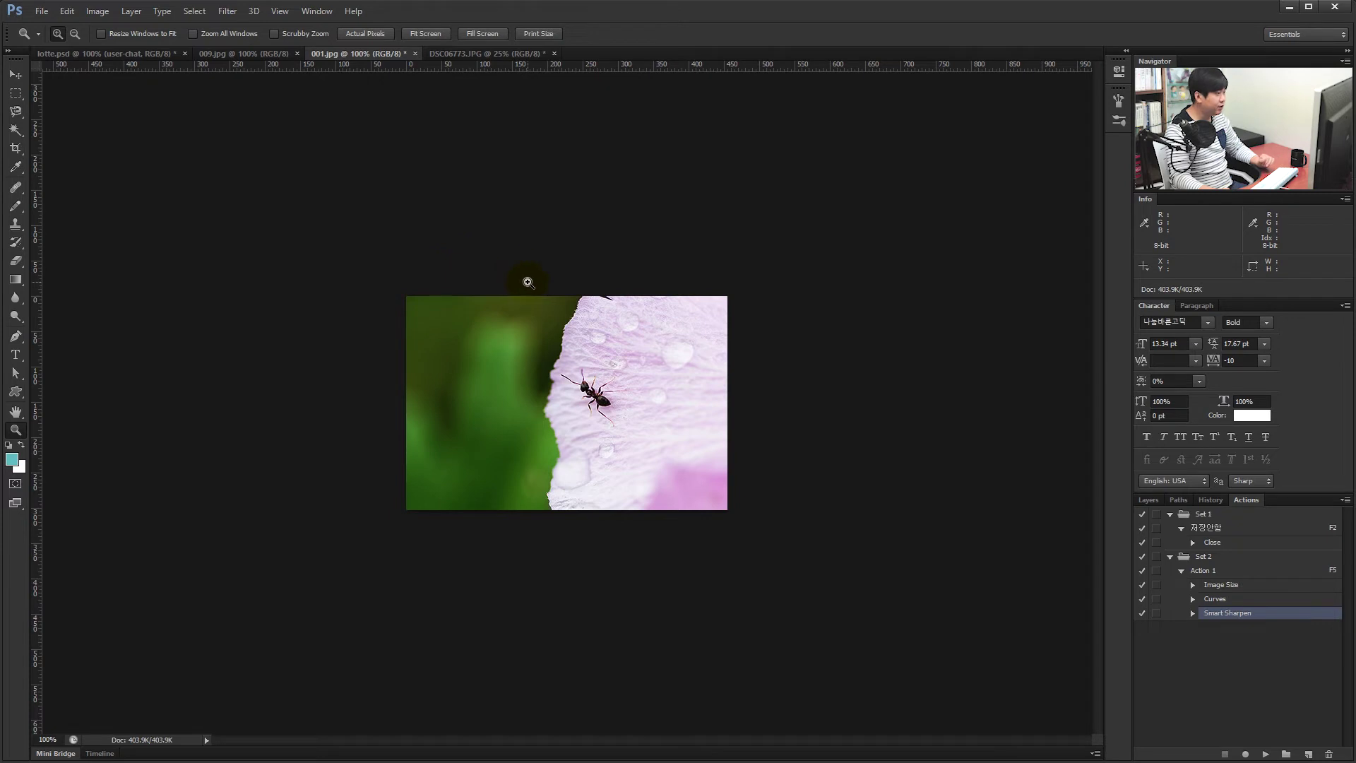
Step: Set up a Batch run of Action 1 from Set 2 with D:\[000]Project\test as the source folder
left_click(40, 11)
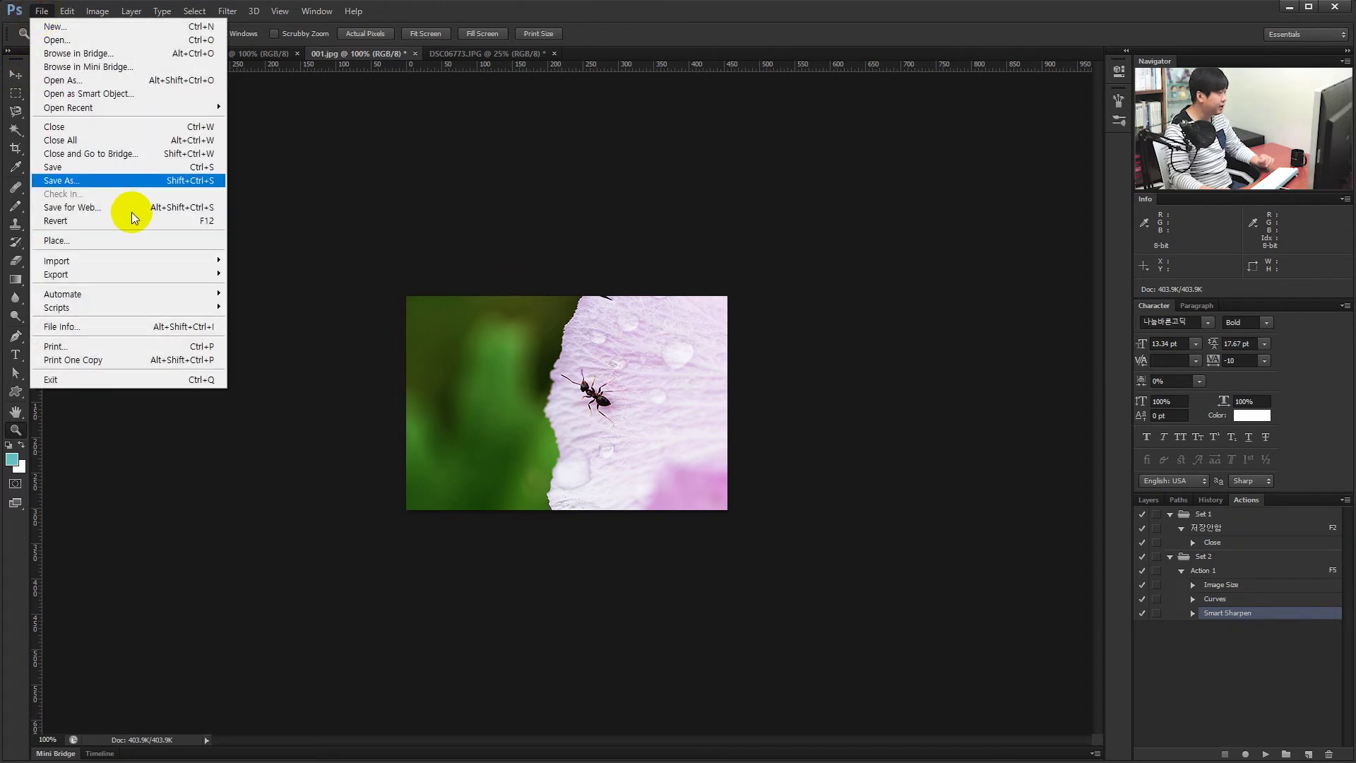
mouse_move(159, 293)
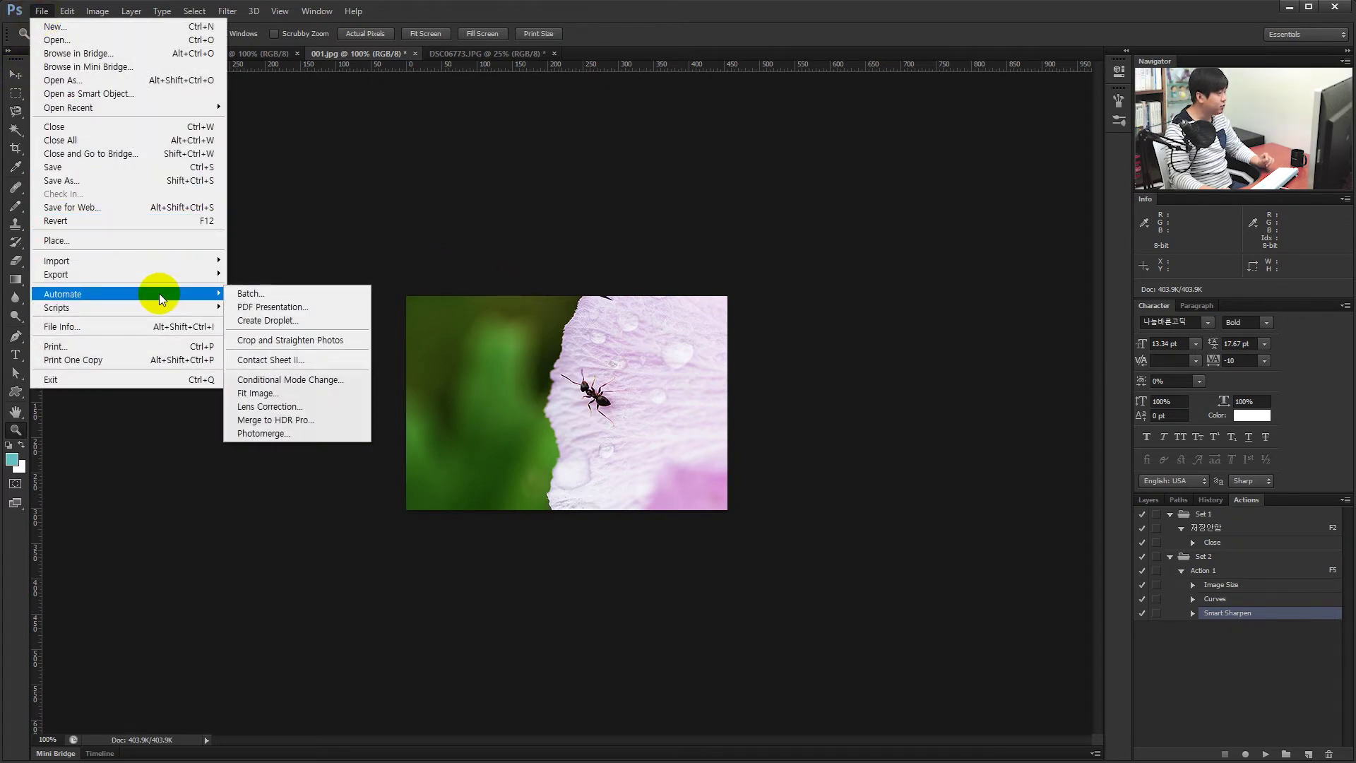
left_click(332, 293)
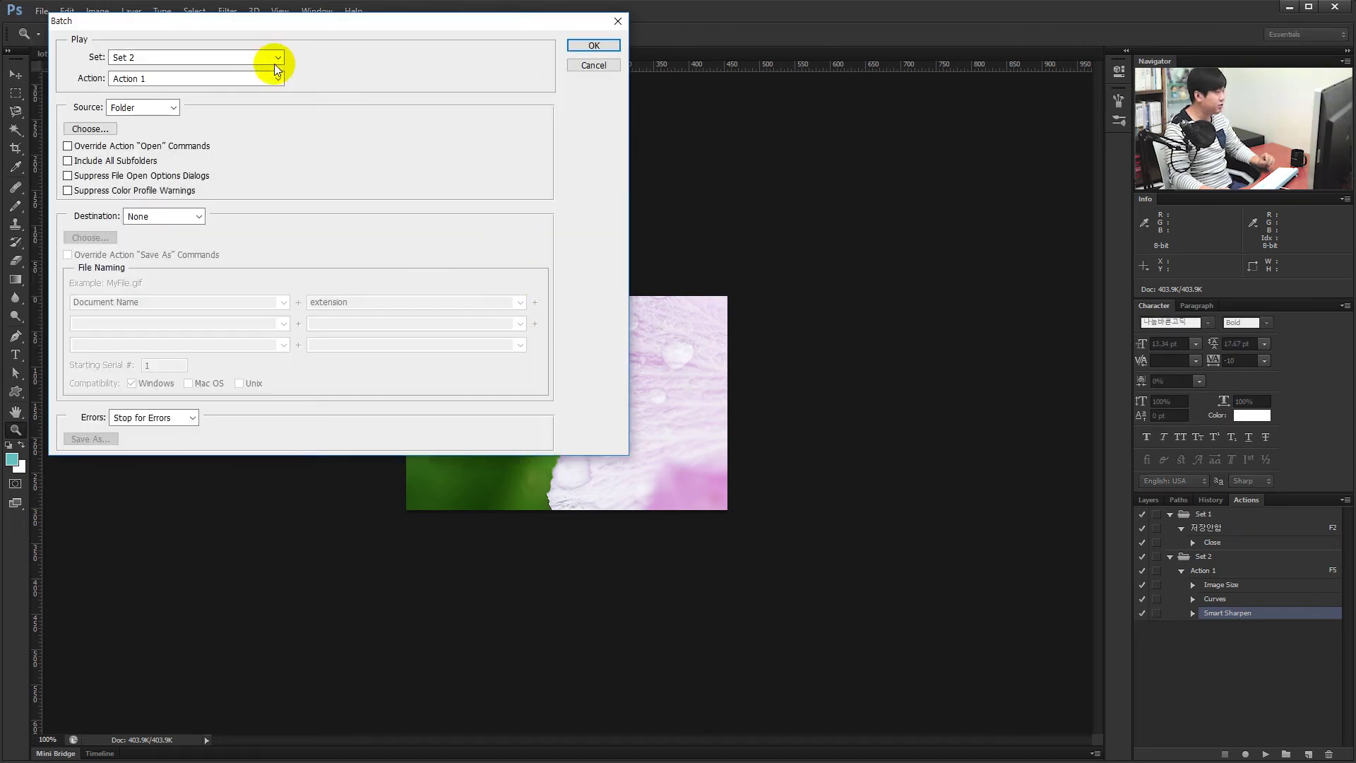
left_click_drag(253, 18, 493, 115)
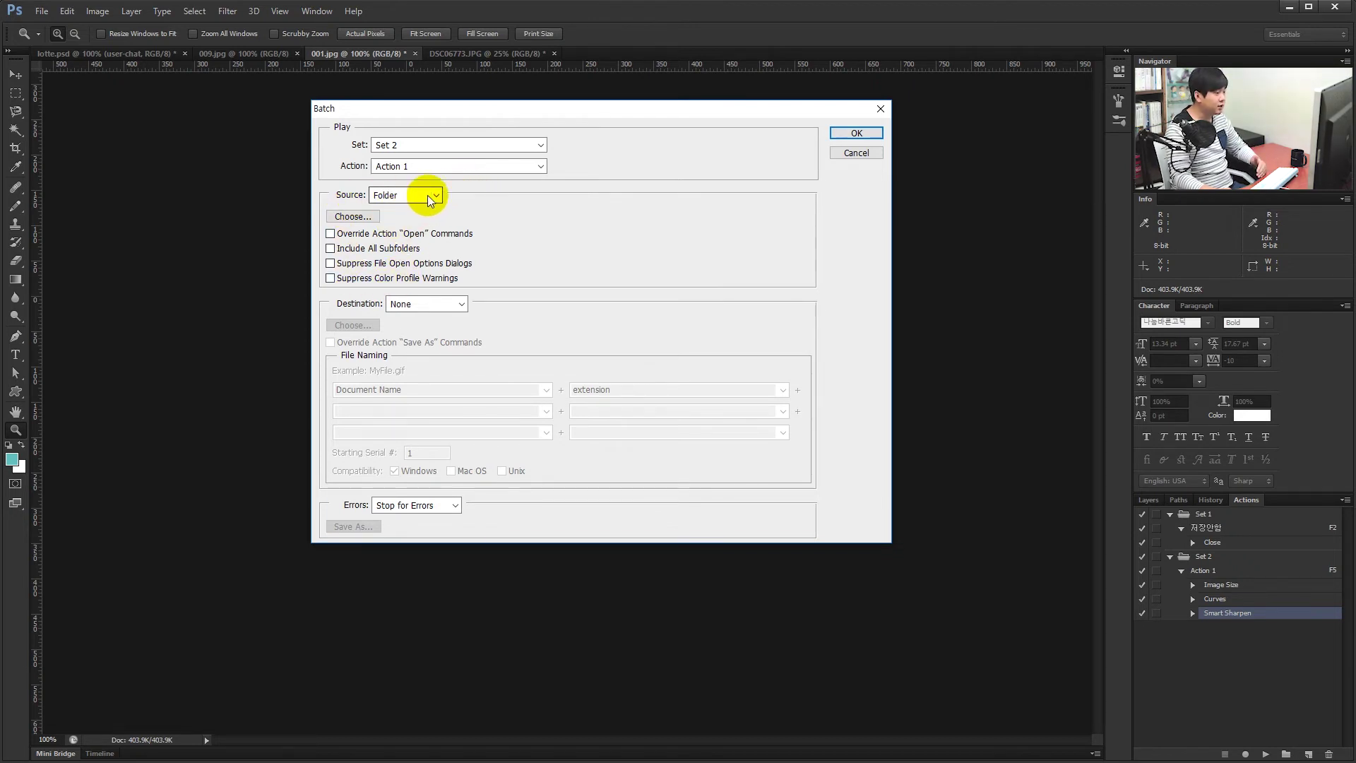
left_click(353, 216)
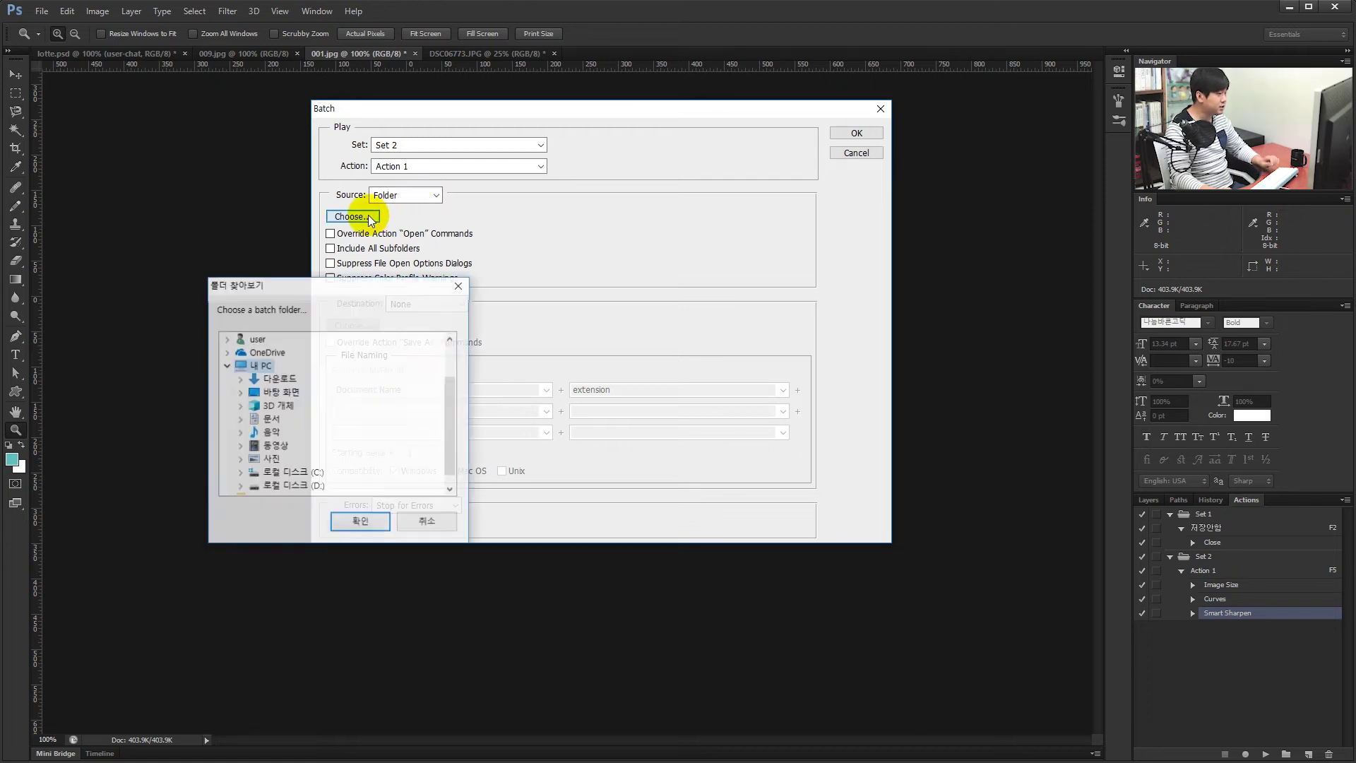
left_click(241, 486)
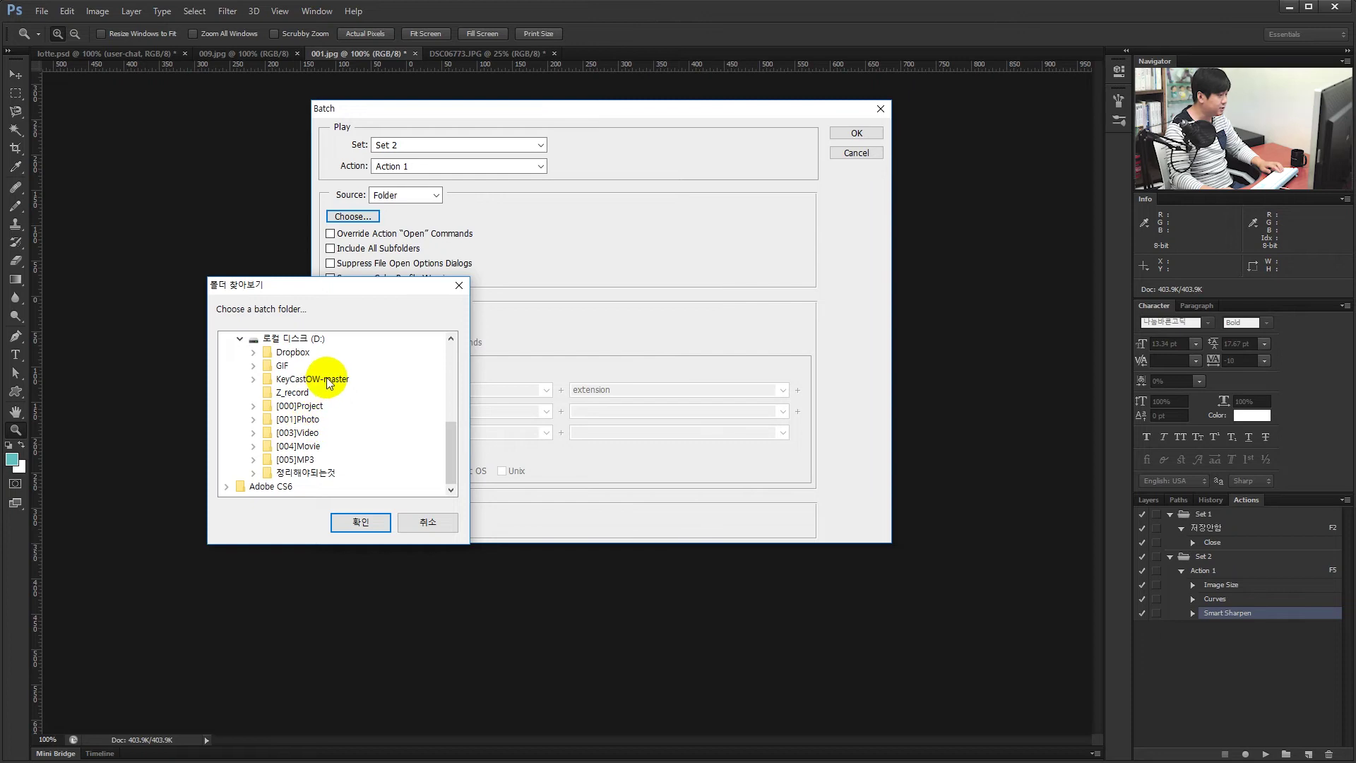
double_click(315, 410)
left_click(295, 419)
left_click(357, 521)
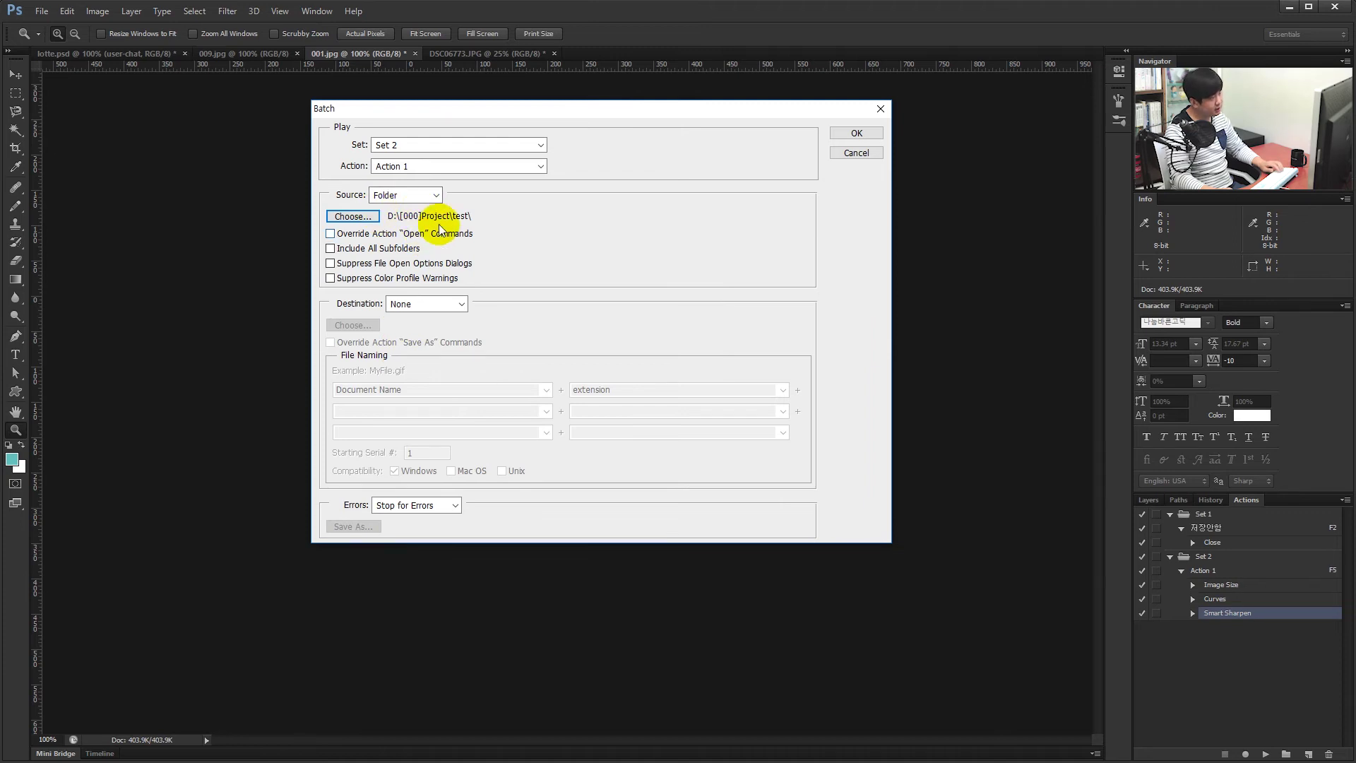
Step: Set the batch destination to Folder and choose the 보정 folder inside D:\[000]Project\test
left_click(408, 304)
left_click(451, 331)
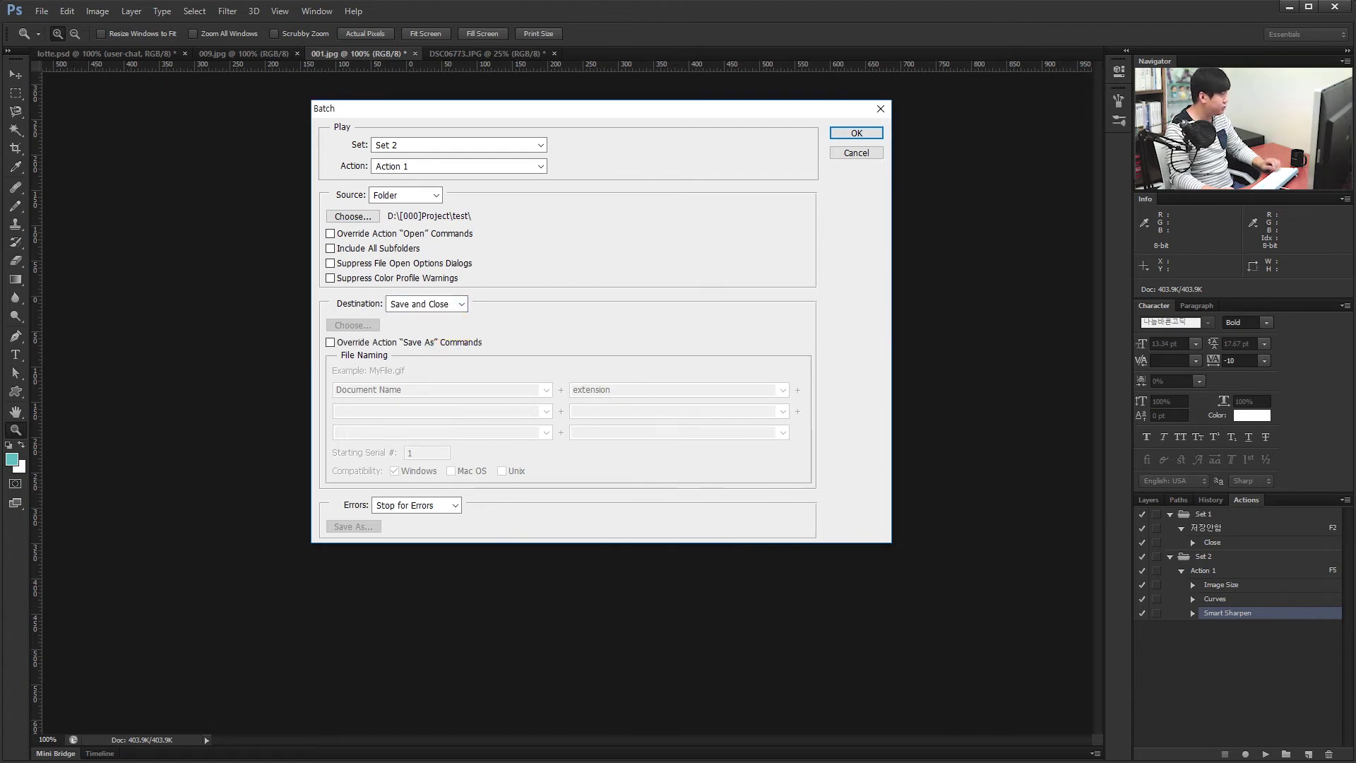
left_click(443, 307)
left_click(413, 345)
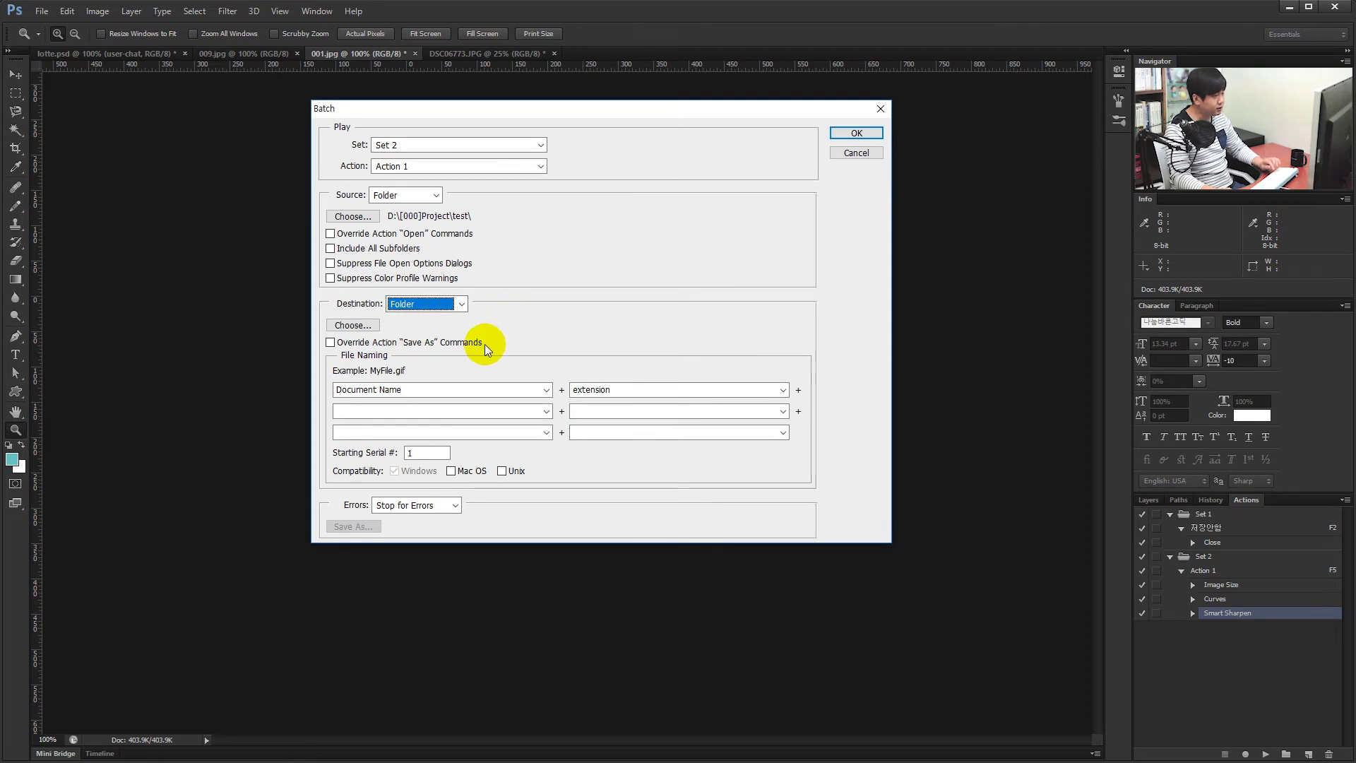
left_click(353, 324)
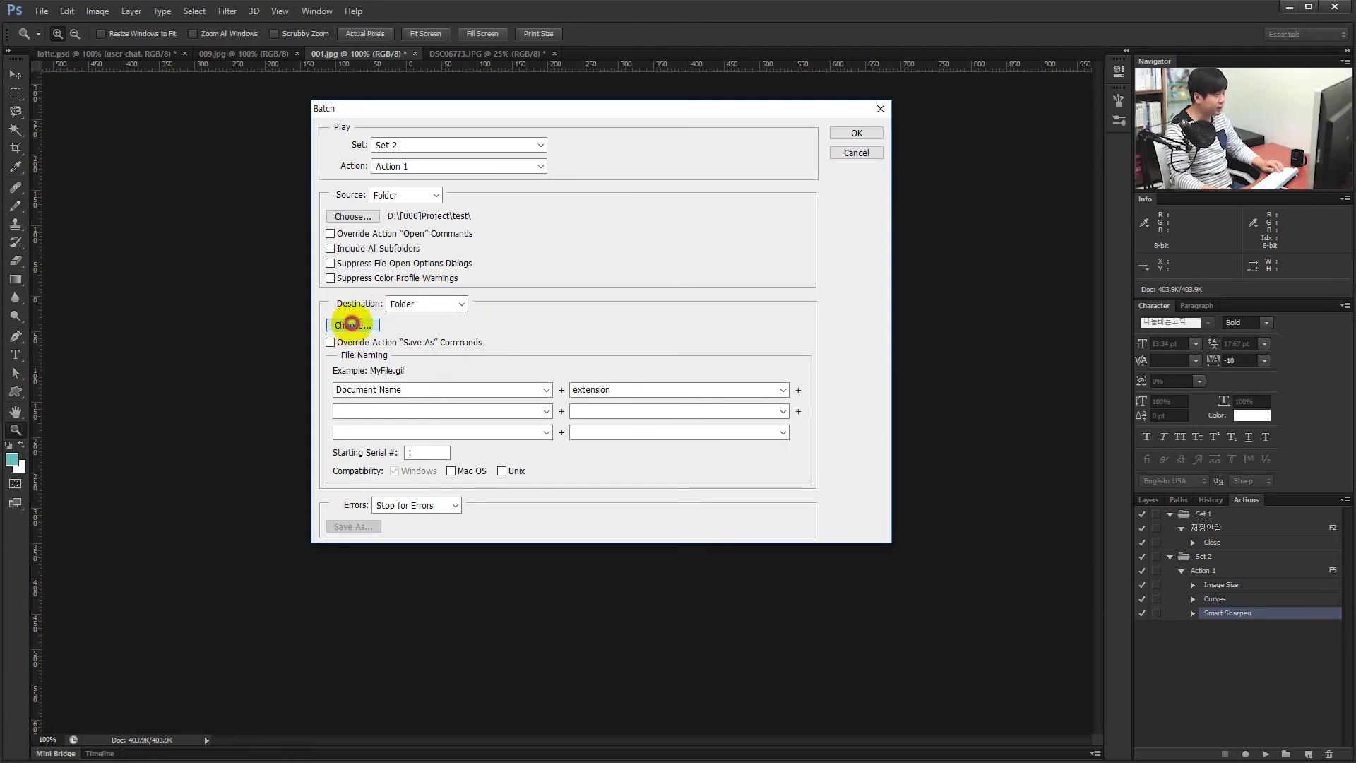
left_click(227, 410)
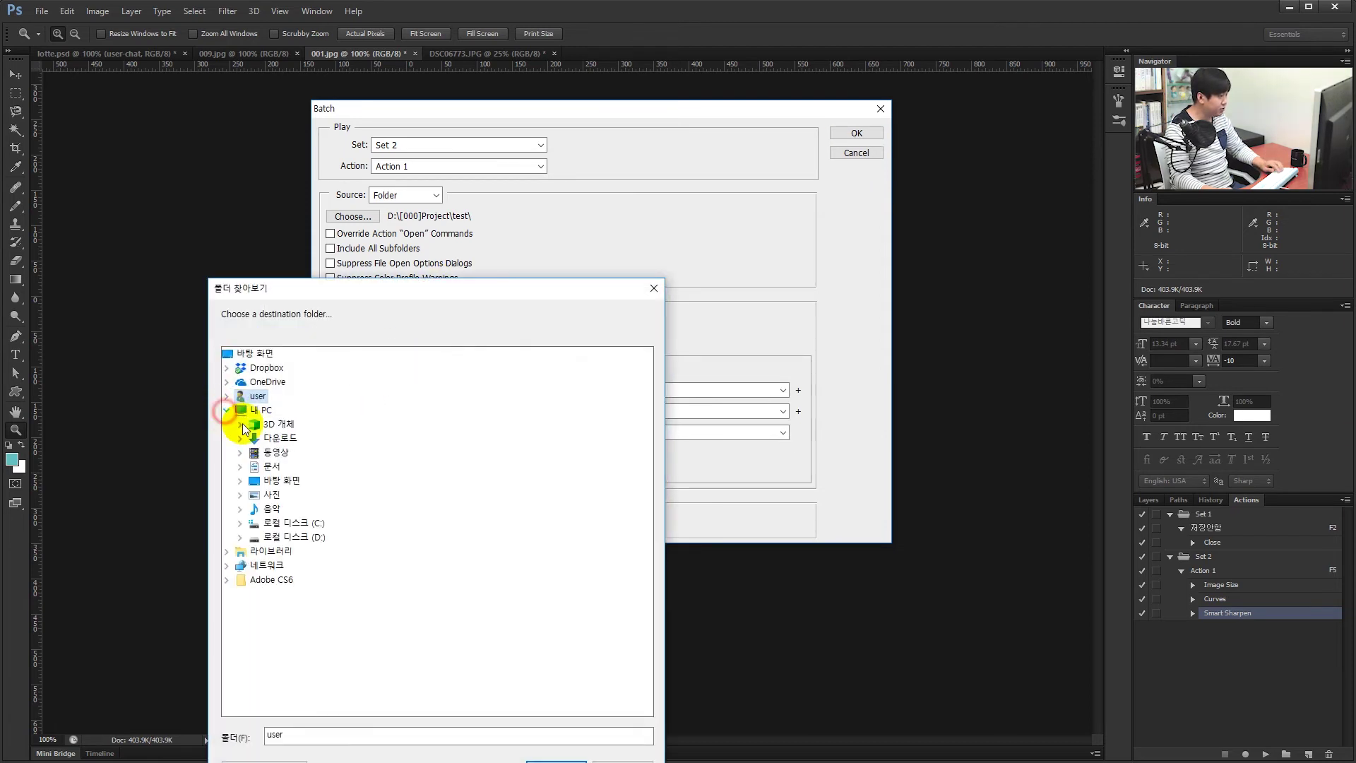
left_click(241, 537)
left_click(254, 551)
left_click(267, 579)
left_click(303, 595)
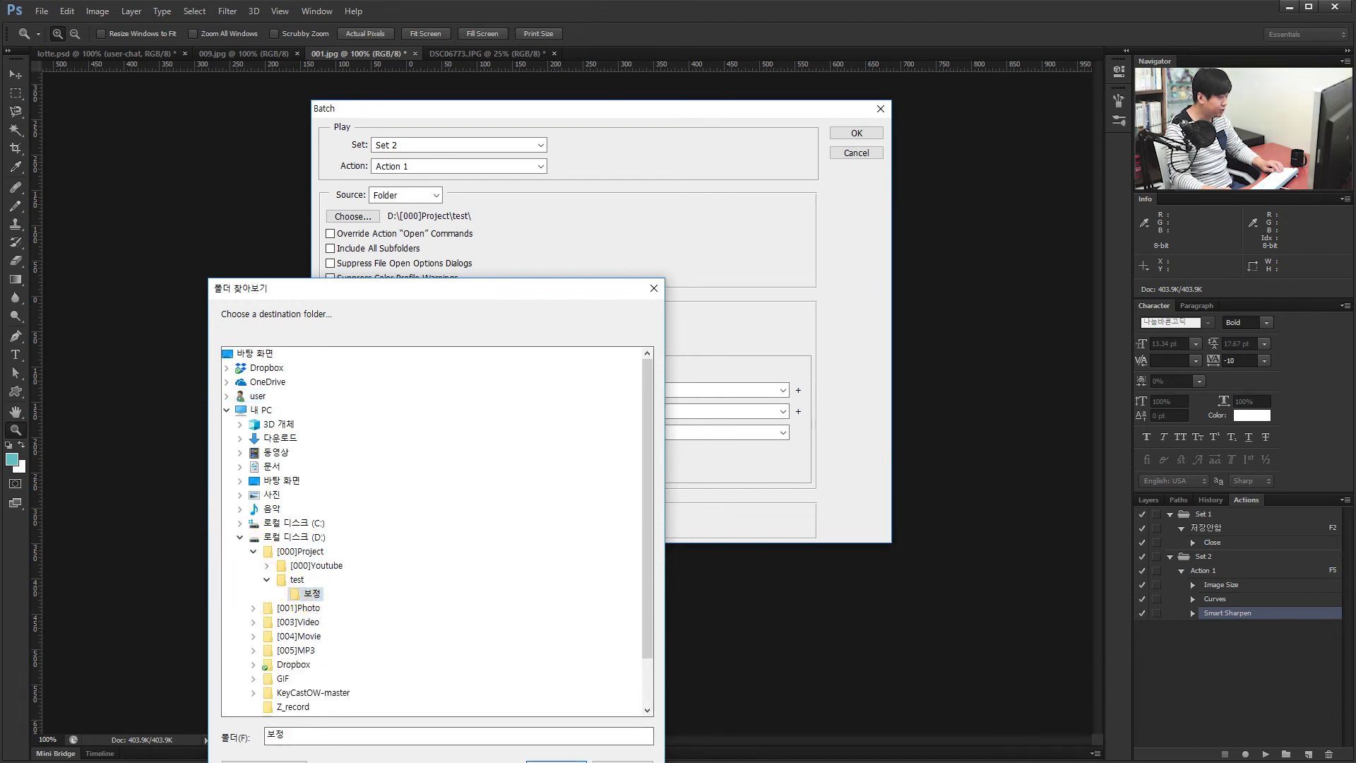
key("Return")
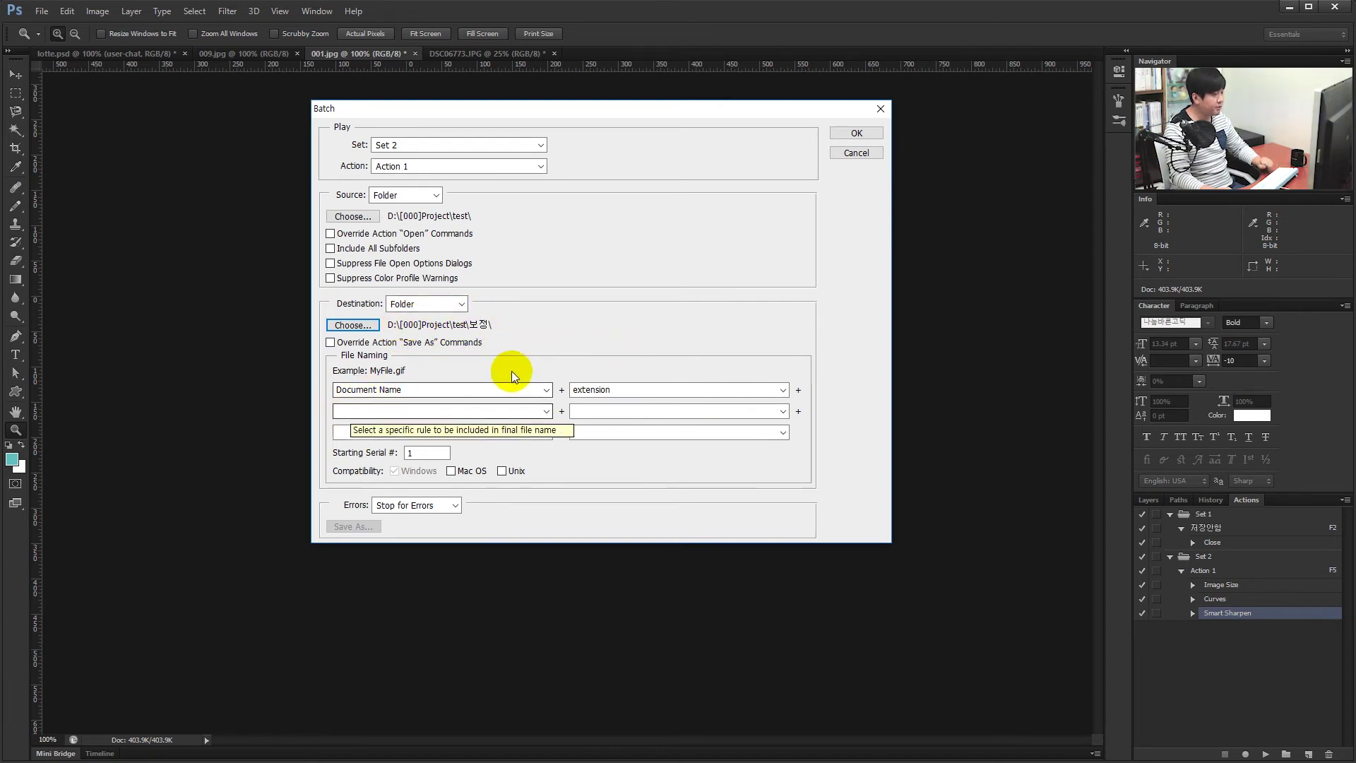
Step: Examine the batch file naming fields and the available choices for the extension part, keeping Document Name plus extension
left_click(425, 387)
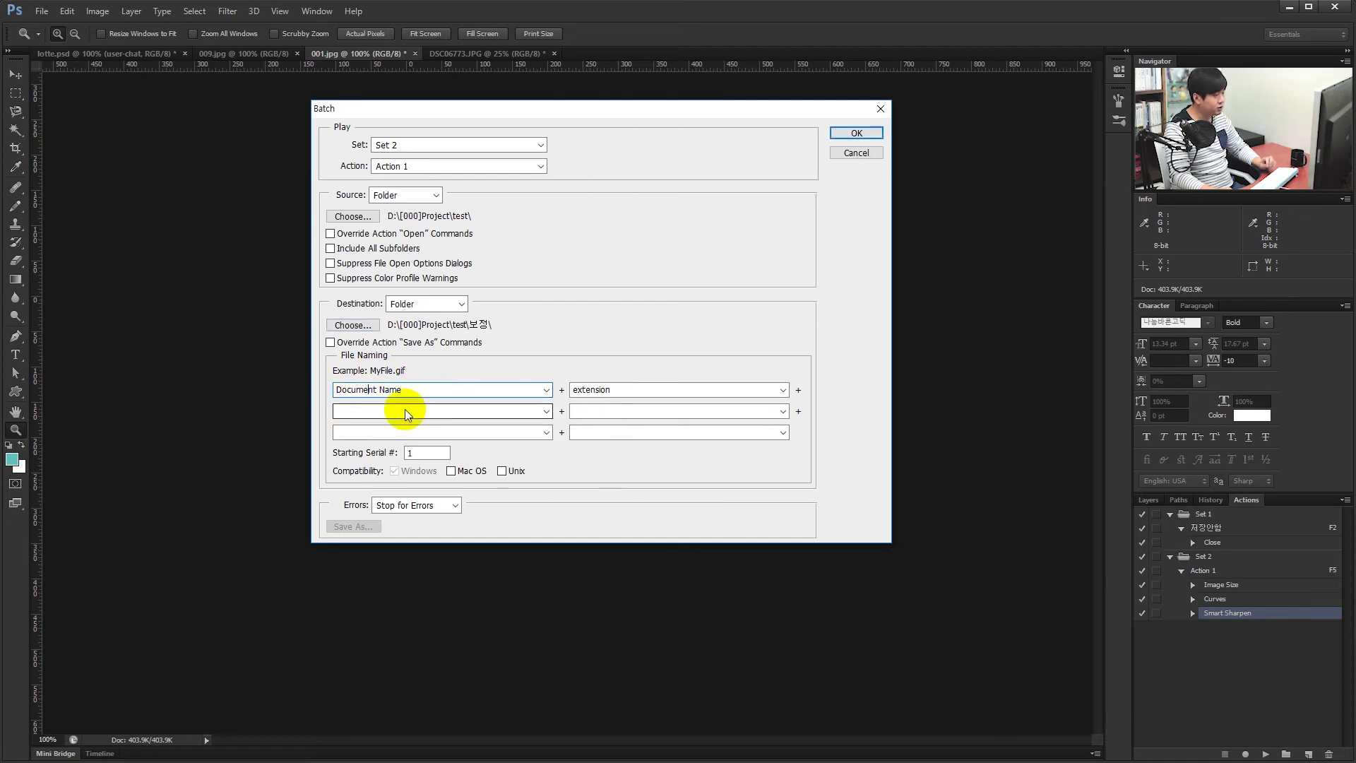
left_click(411, 388)
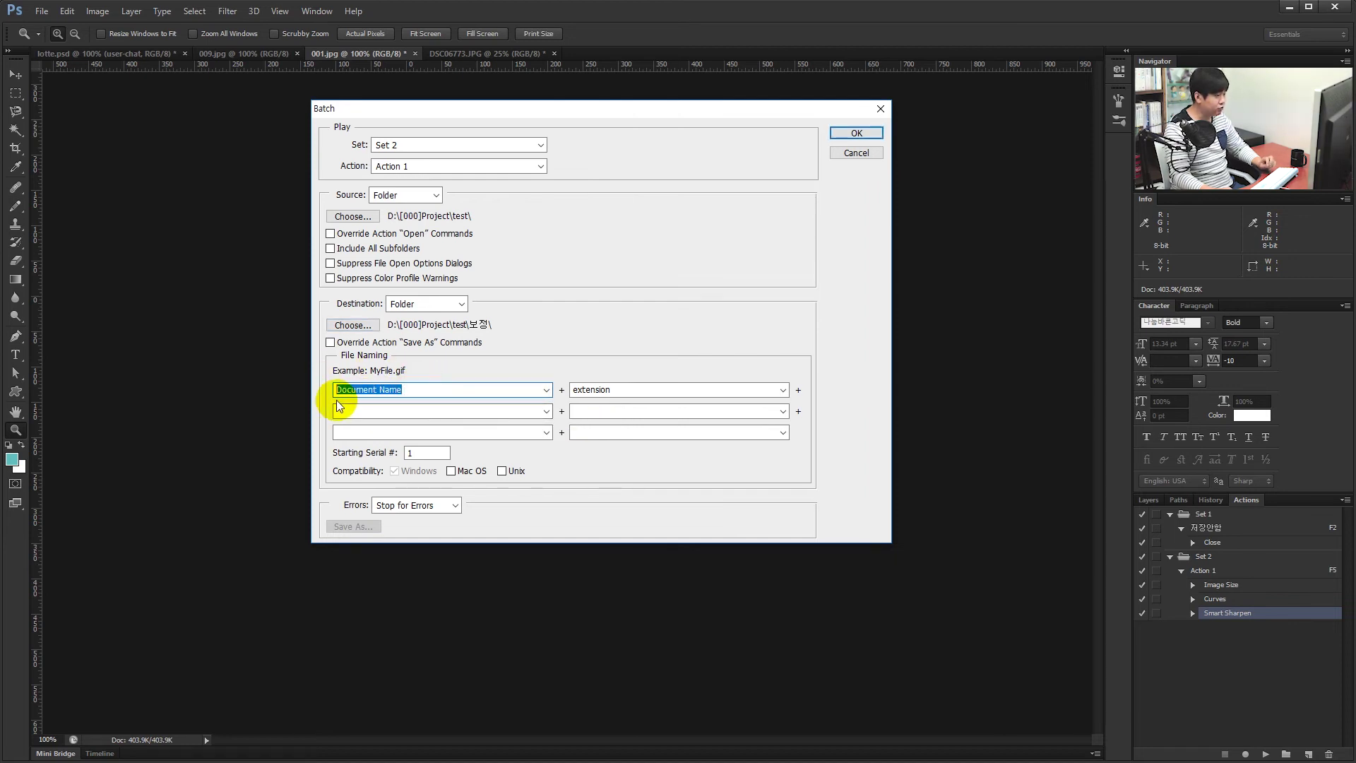
left_click(597, 390)
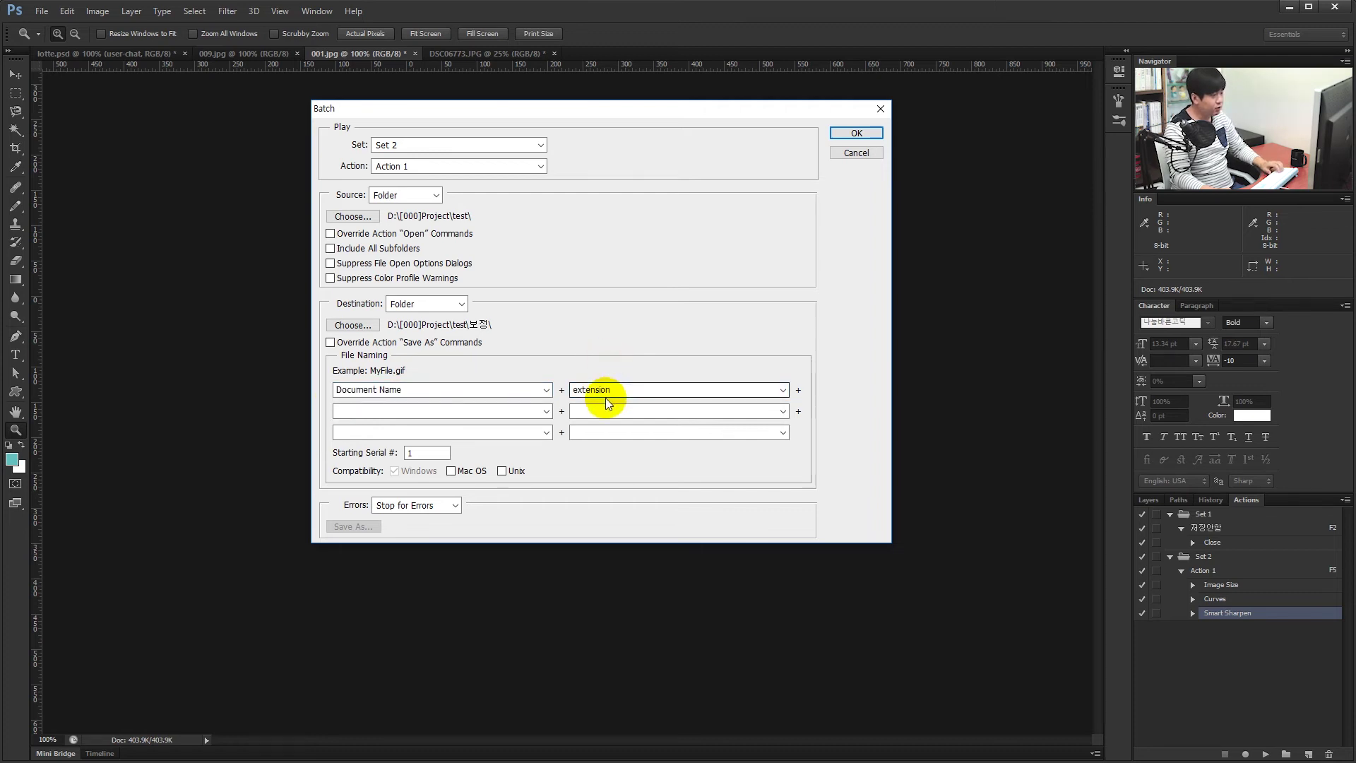
left_click(782, 390)
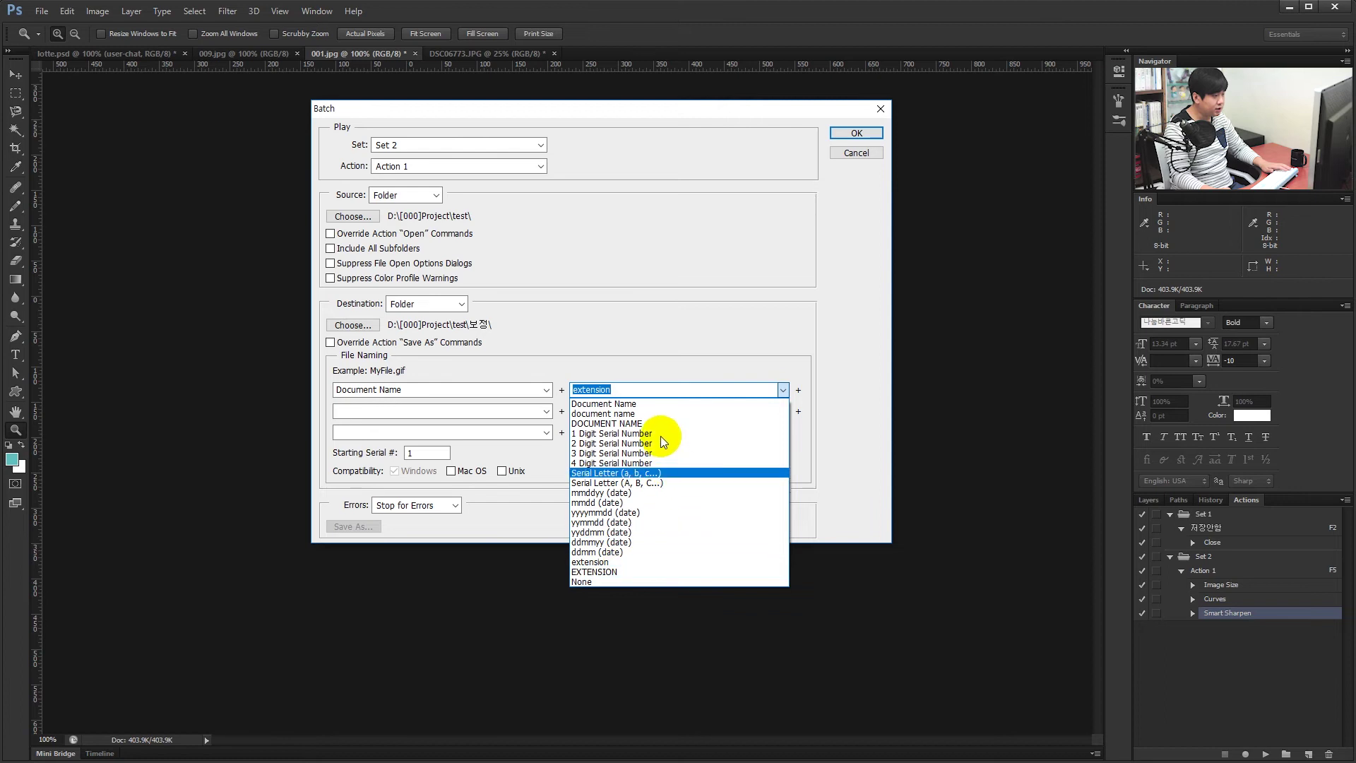
left_click(662, 389)
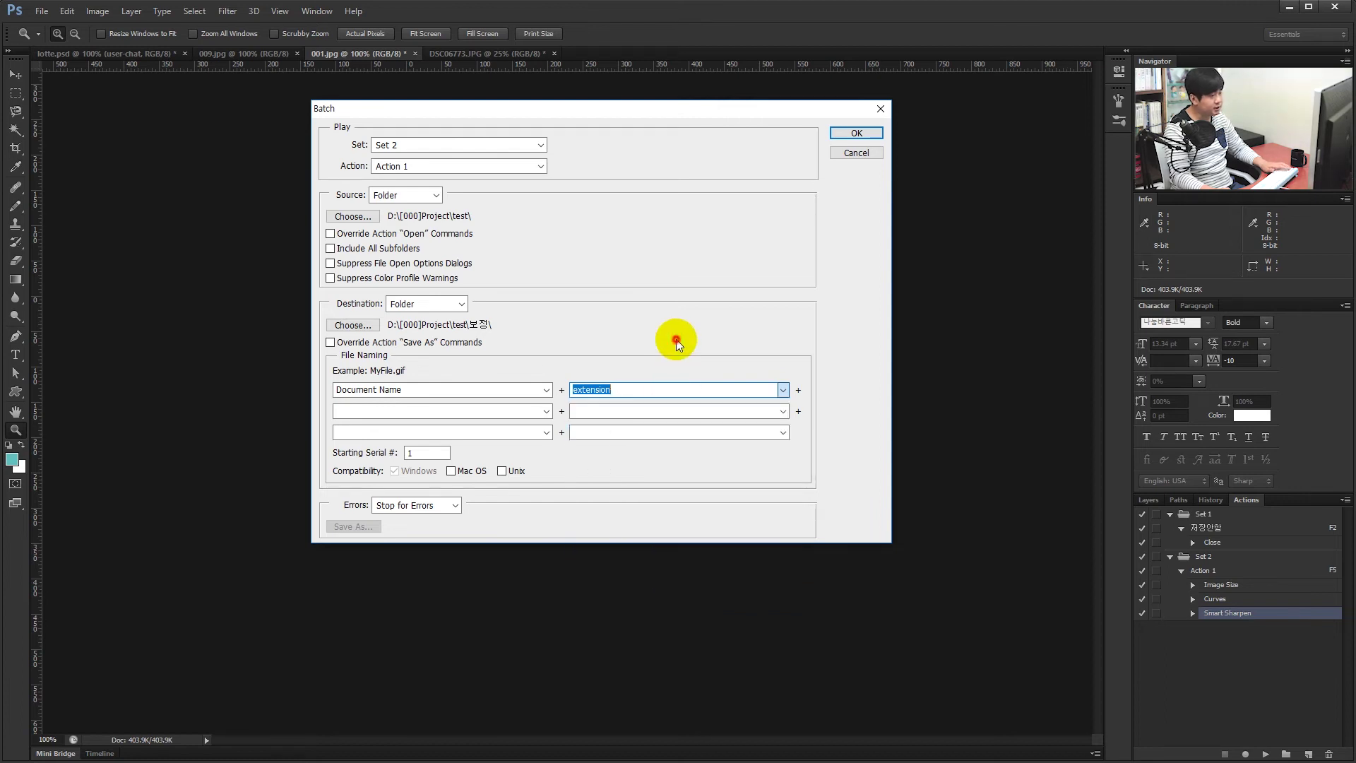
left_click(629, 480)
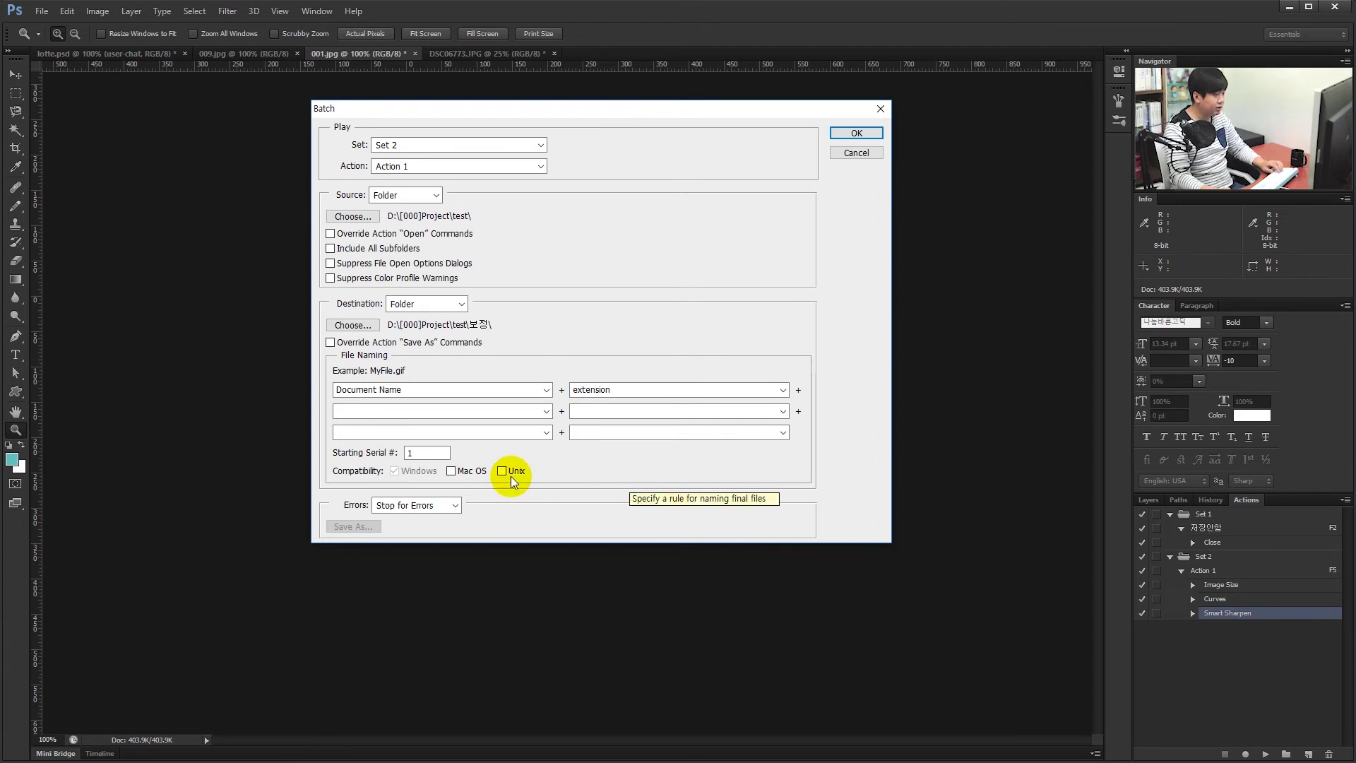
Step: Run the batch, then switch to File Explorer, open the 보정 output folder and widen its window
left_click(870, 134)
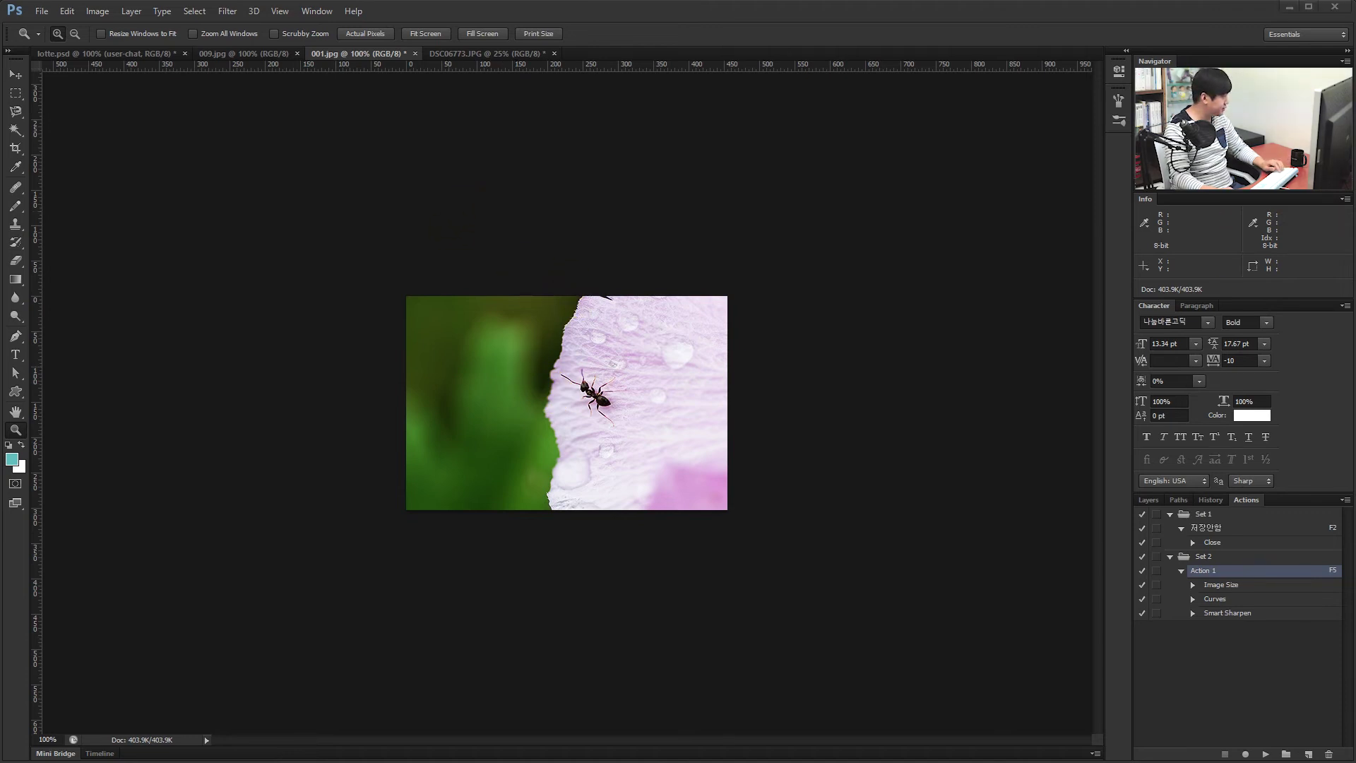
key("alt+Tab")
double_click(290, 346)
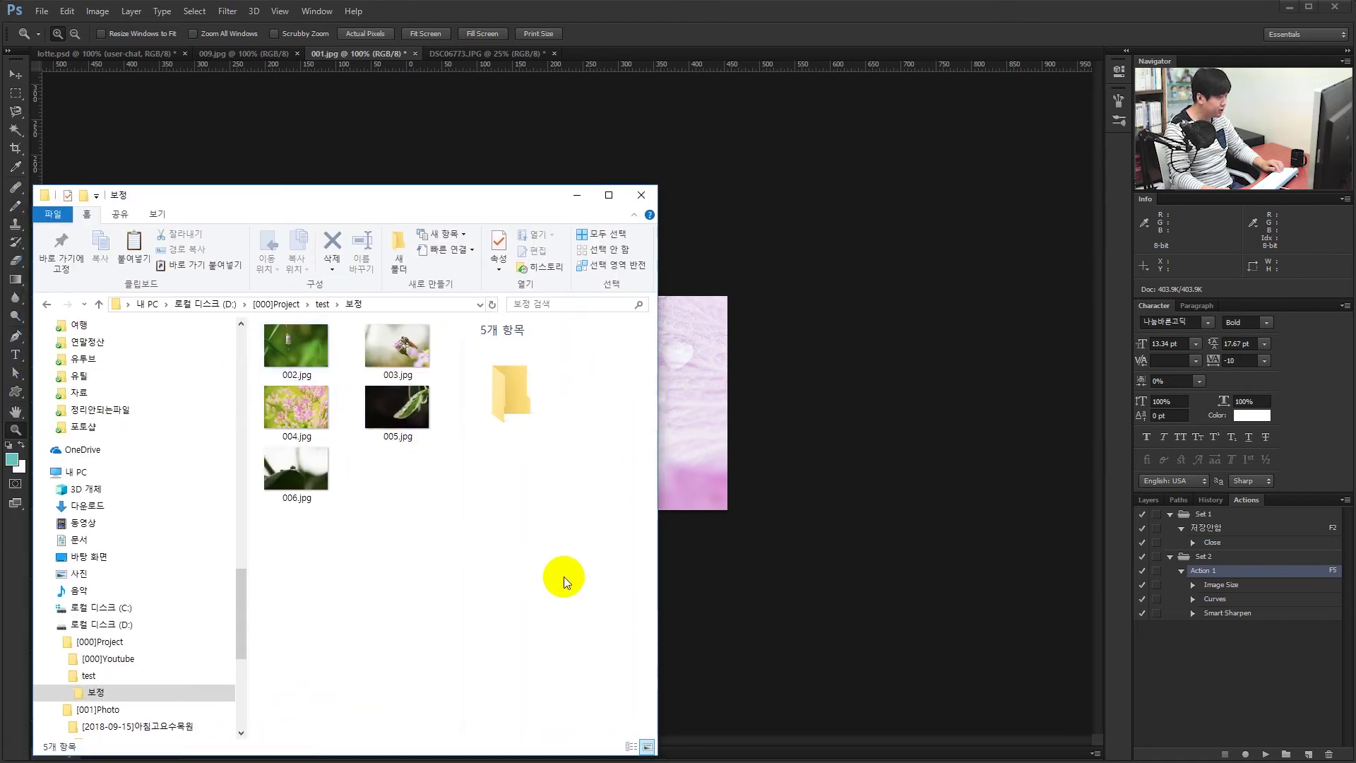
left_click_drag(657, 538, 953, 537)
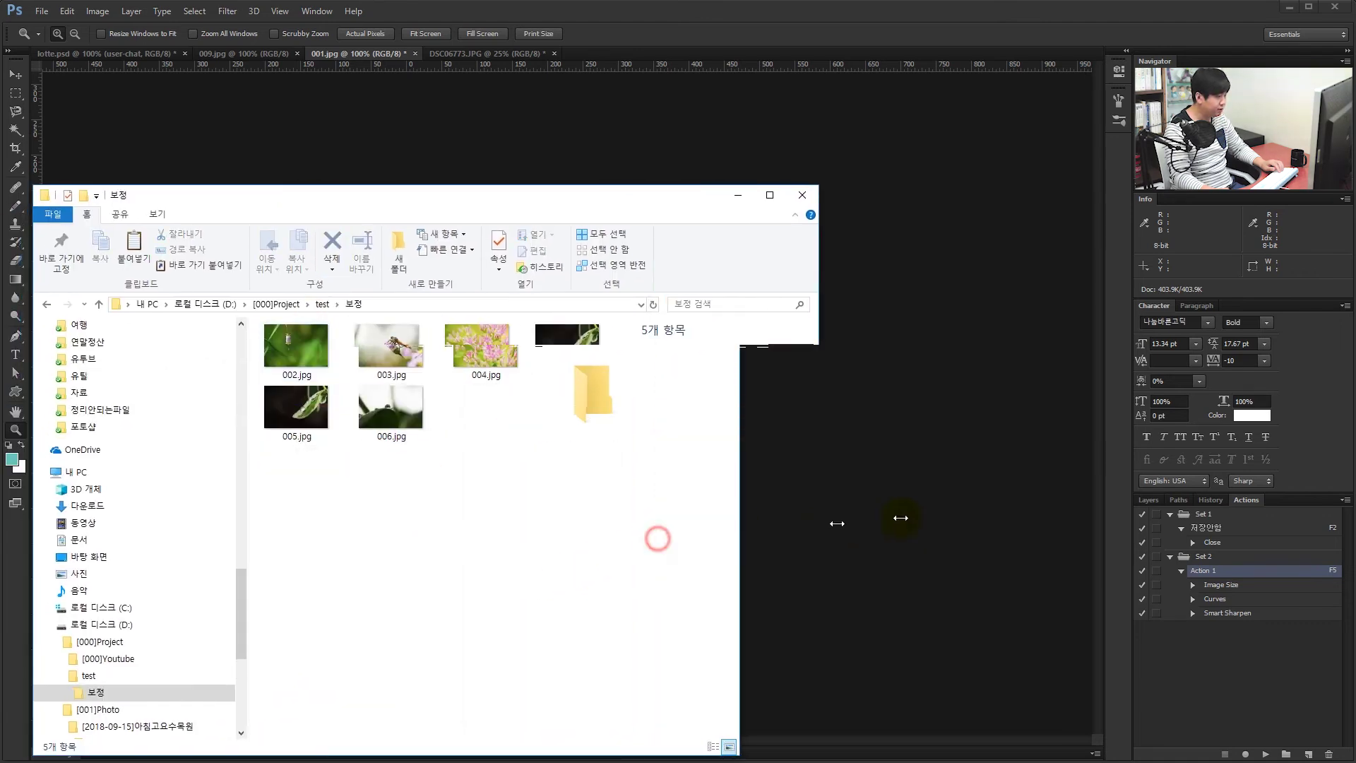
Step: Check the pixel dimensions and file details of the processed photos in the 보정 folder, from 003.jpg to 006.jpg
left_click(401, 363)
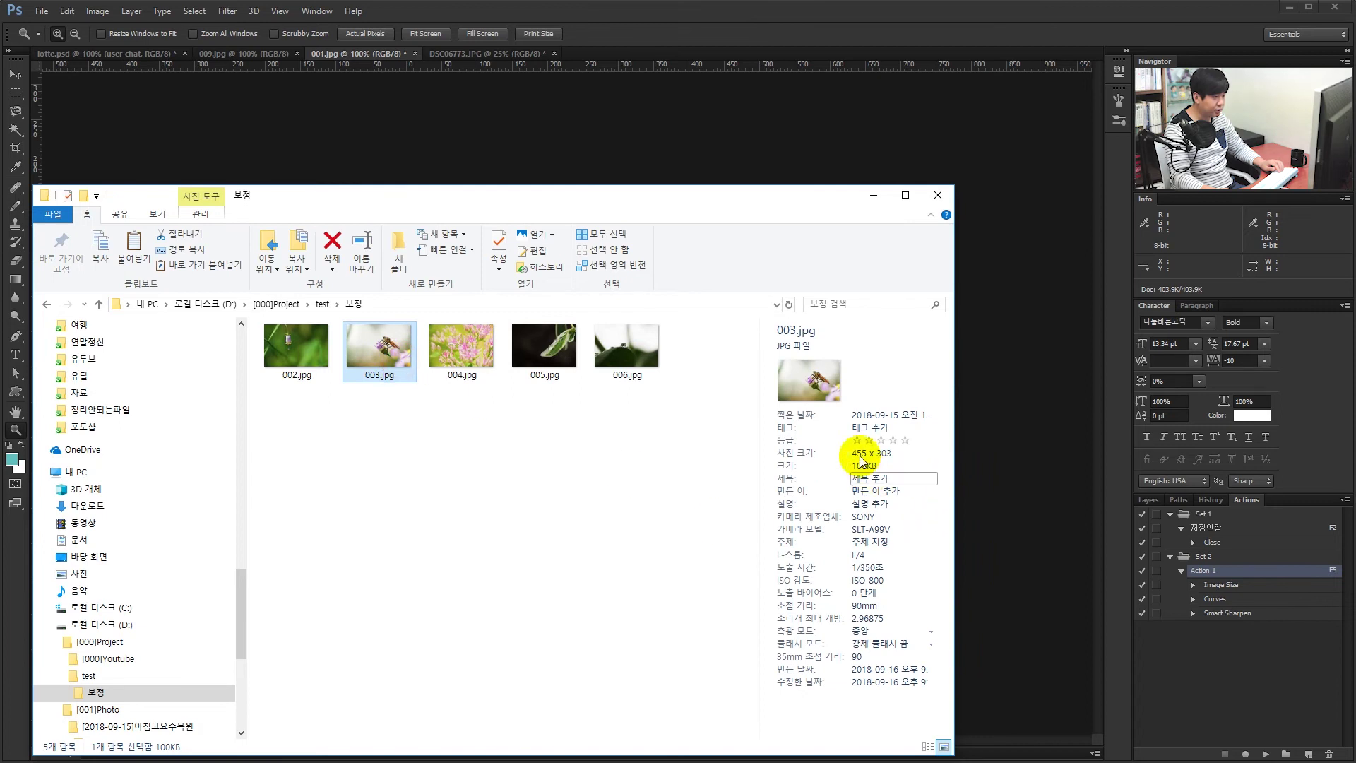
left_click(458, 343)
left_click(560, 351)
left_click(642, 339)
left_click(544, 349)
left_click(463, 353)
Step: Open all the processed photos from the 보정 folder, 002.jpg to 006.jpg, in Photoshop
left_click(316, 371)
left_click(312, 448)
left_click_drag(269, 427, 874, 31)
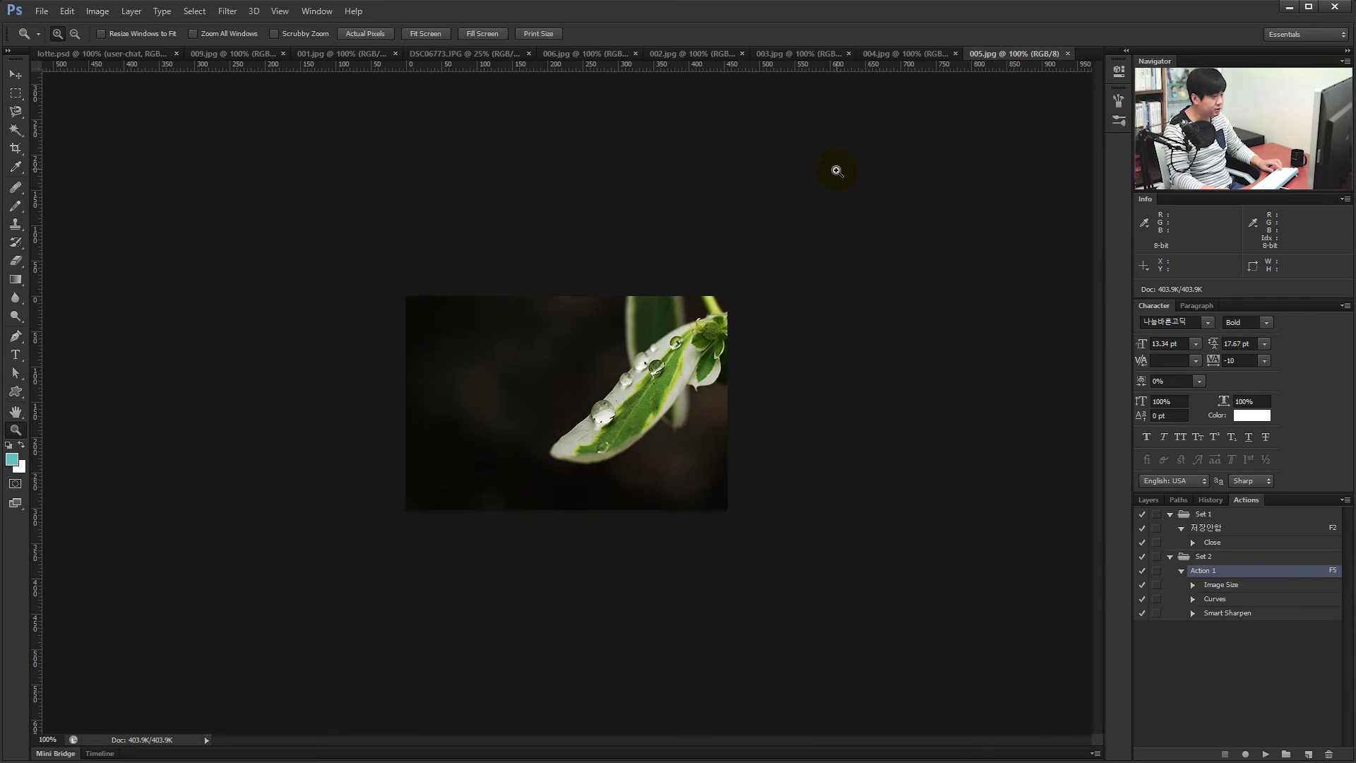
Step: Compare the resized and corrected photos by viewing the open documents one after another, back to the ant photo
key("ctrl+shift+Tab")
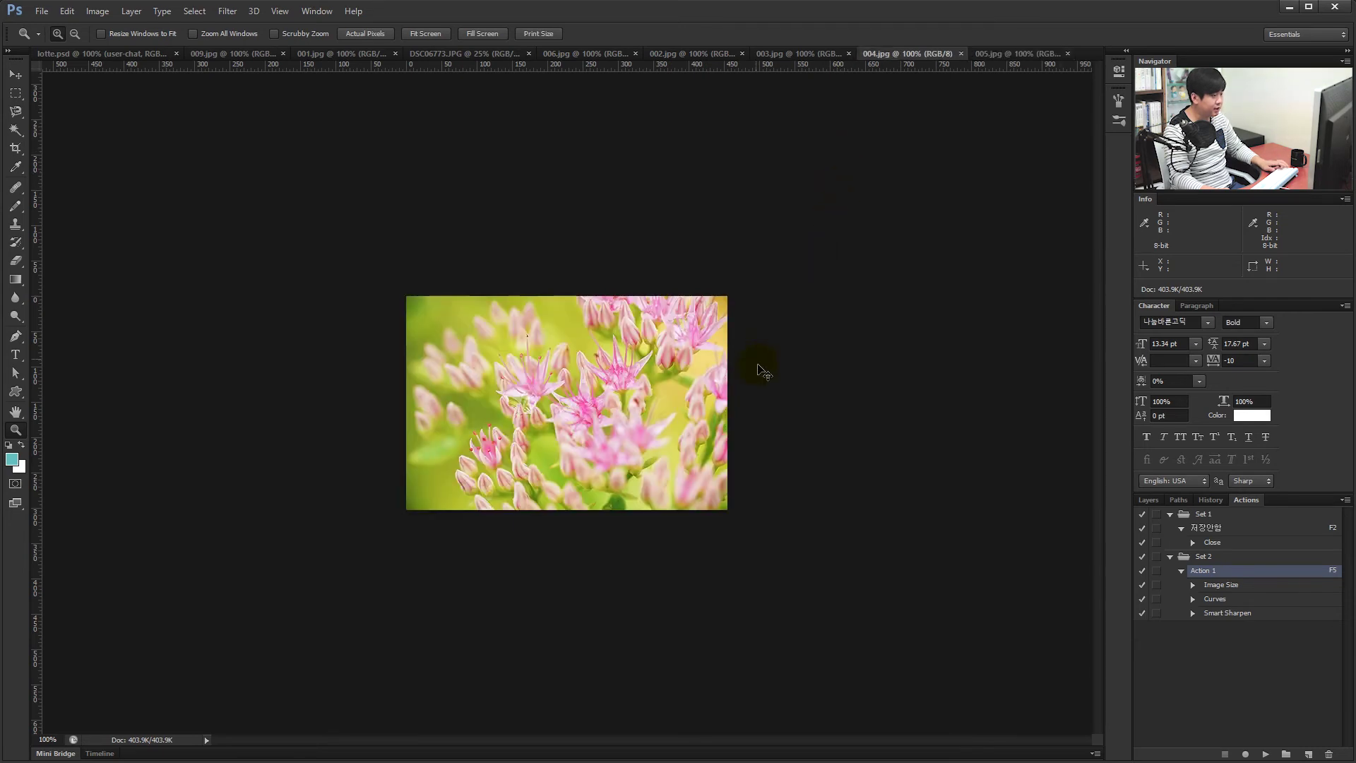
key("ctrl+shift+Tab")
key("ctrl+shift+Tab")
key("ctrl+shift+Tab")
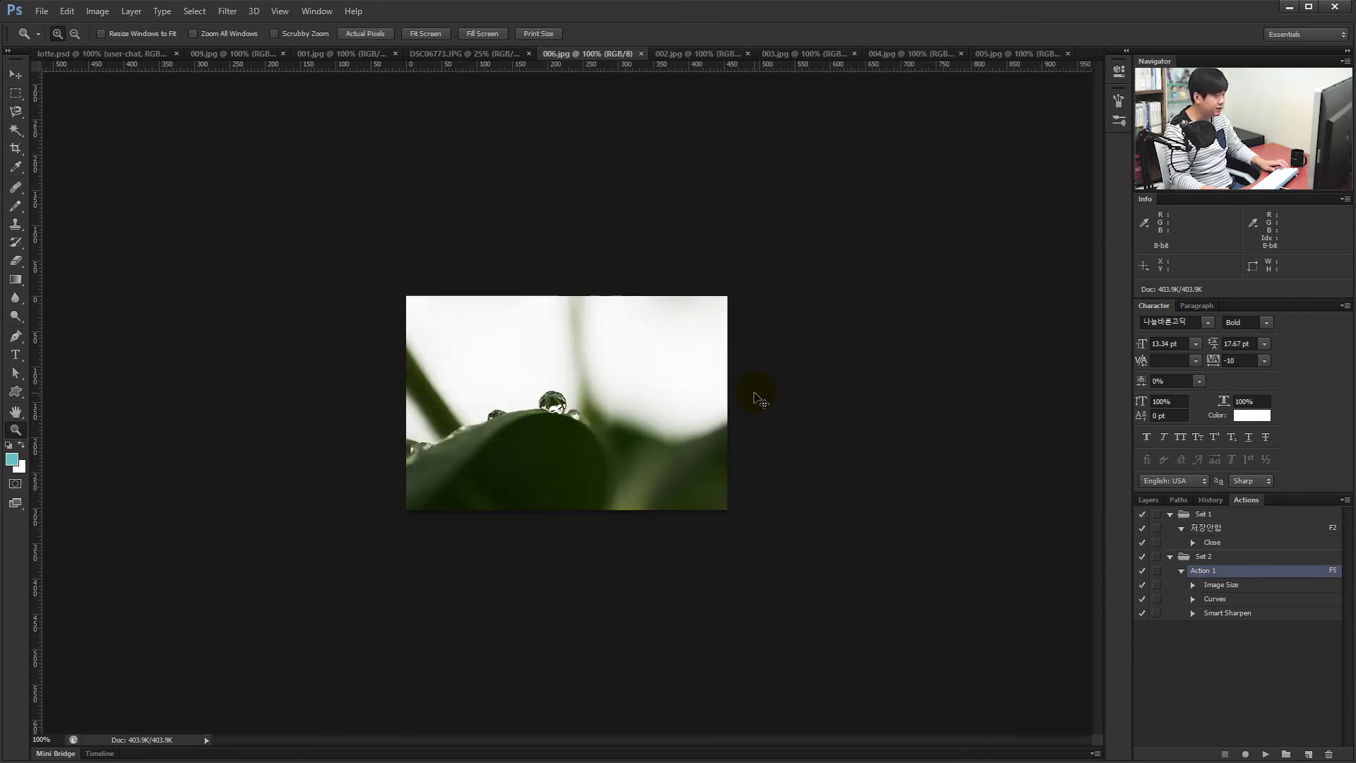
key("ctrl+shift+Tab")
key("ctrl+shift+Tab")
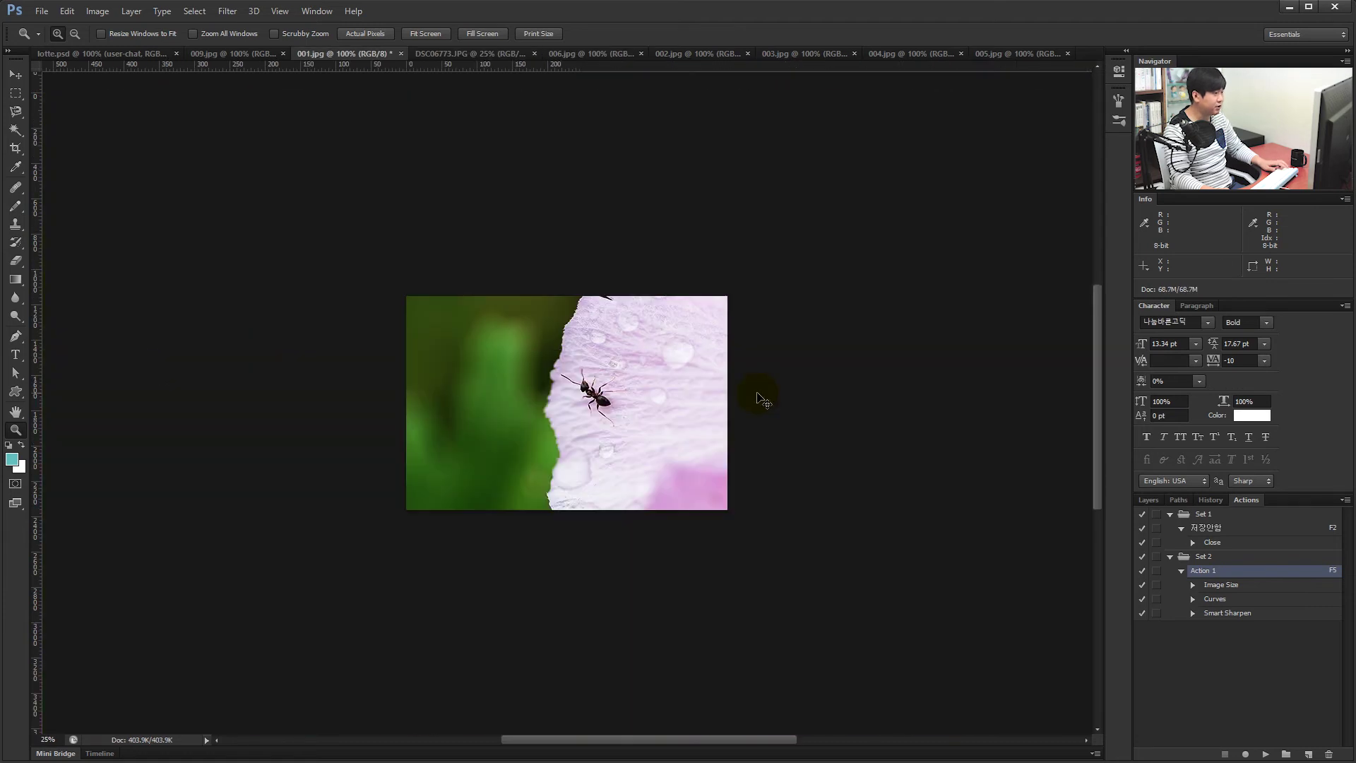
Step: Close DSC06773.JPG without saving, along with 006.jpg and 002.jpg, and keep 001.jpg open
left_click(535, 53)
left_click(644, 296)
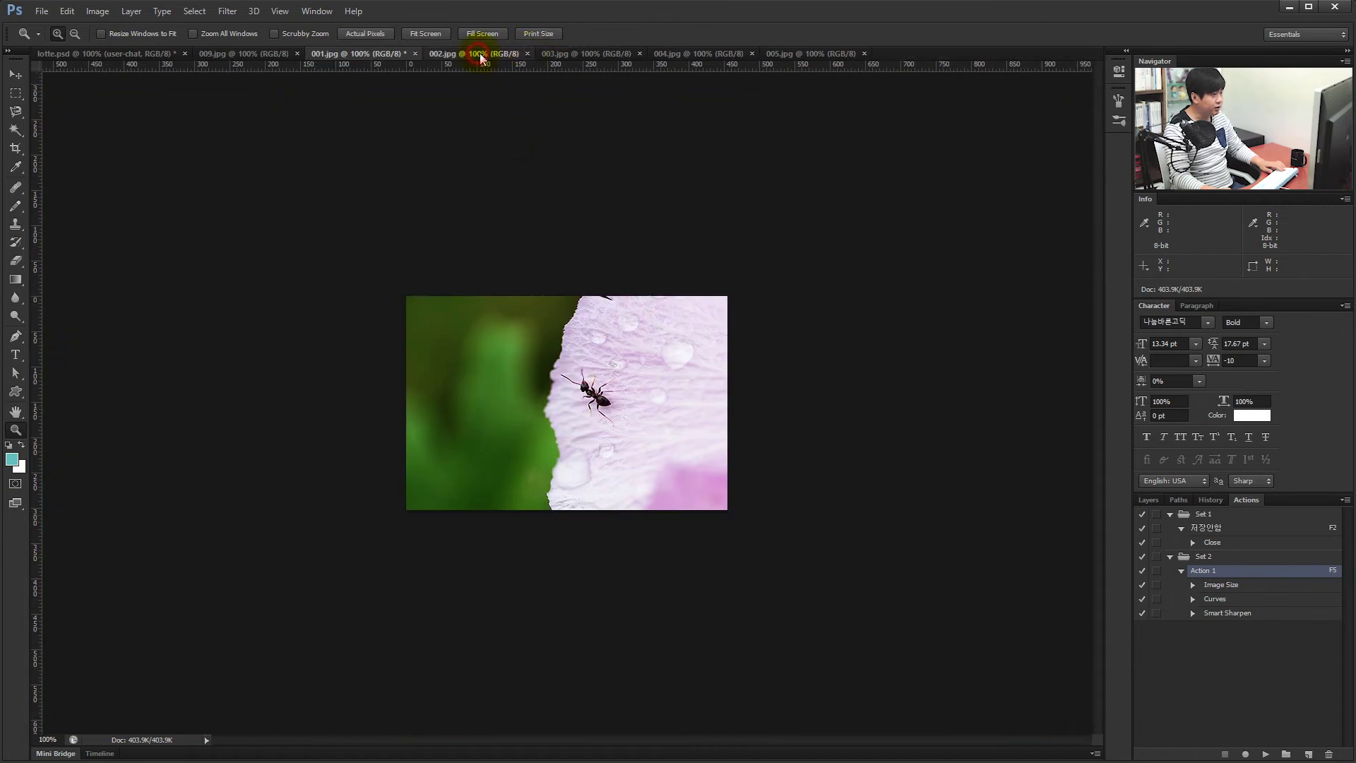
left_click(480, 54)
key("ctrl+w")
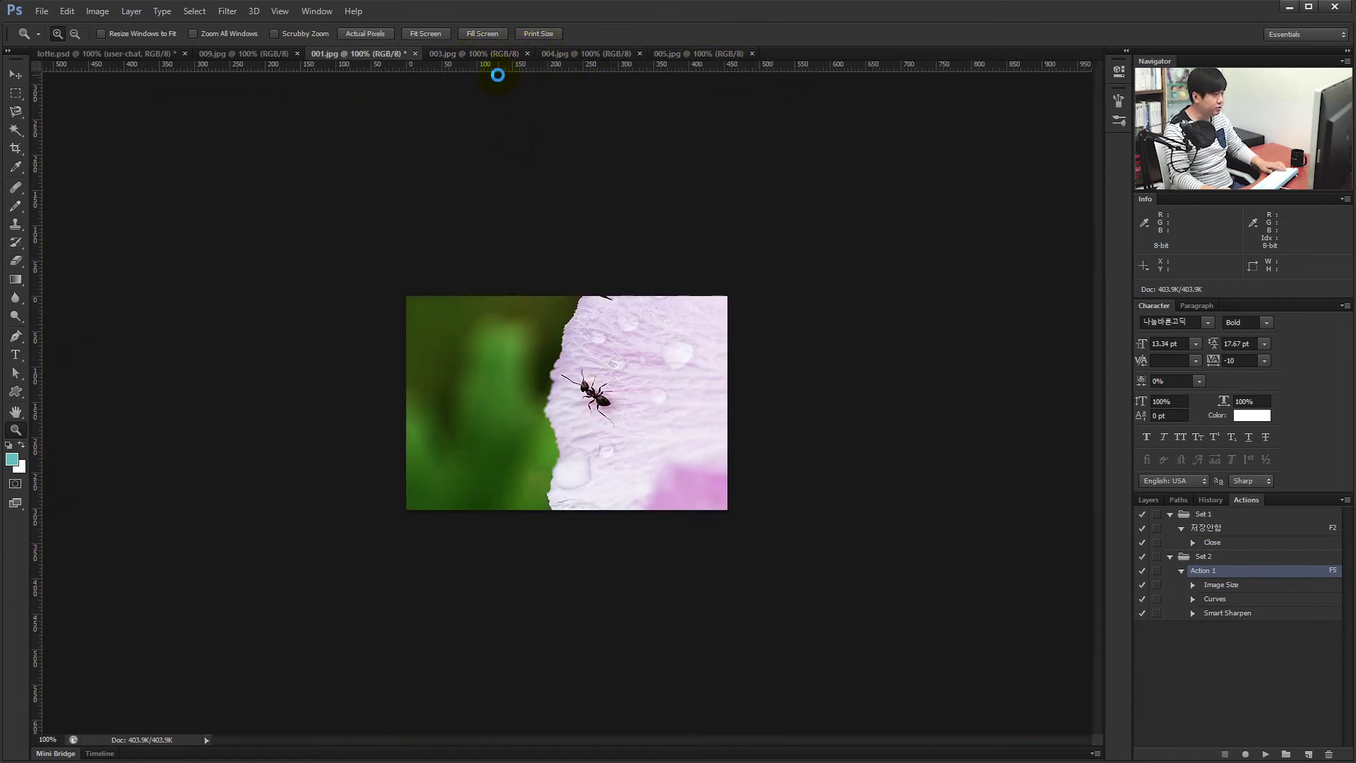
key("ctrl+w")
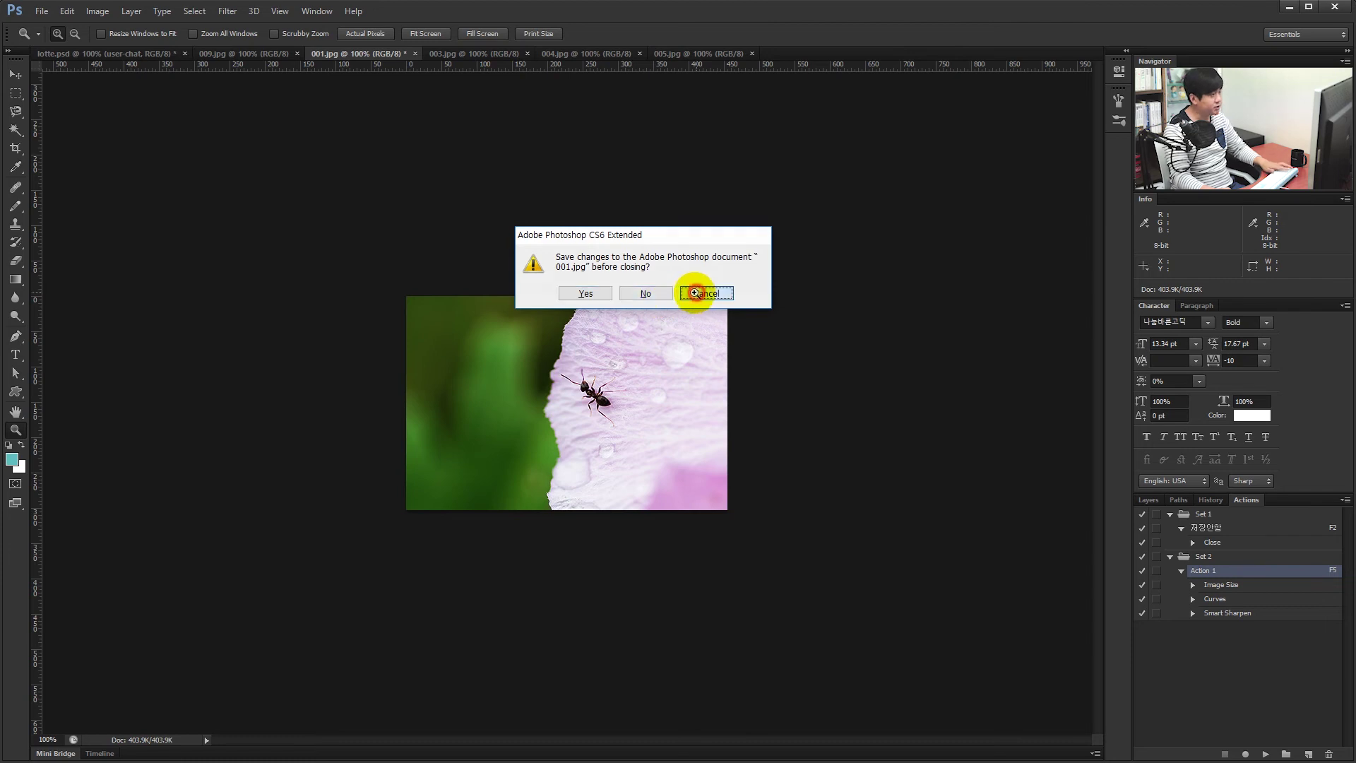
left_click(695, 292)
Step: Run the 저장안함 action repeatedly to close every photo without saving, keeping only lotte.psd open, and select that action
key("F2")
key("F2")
key("F2")
key("F2")
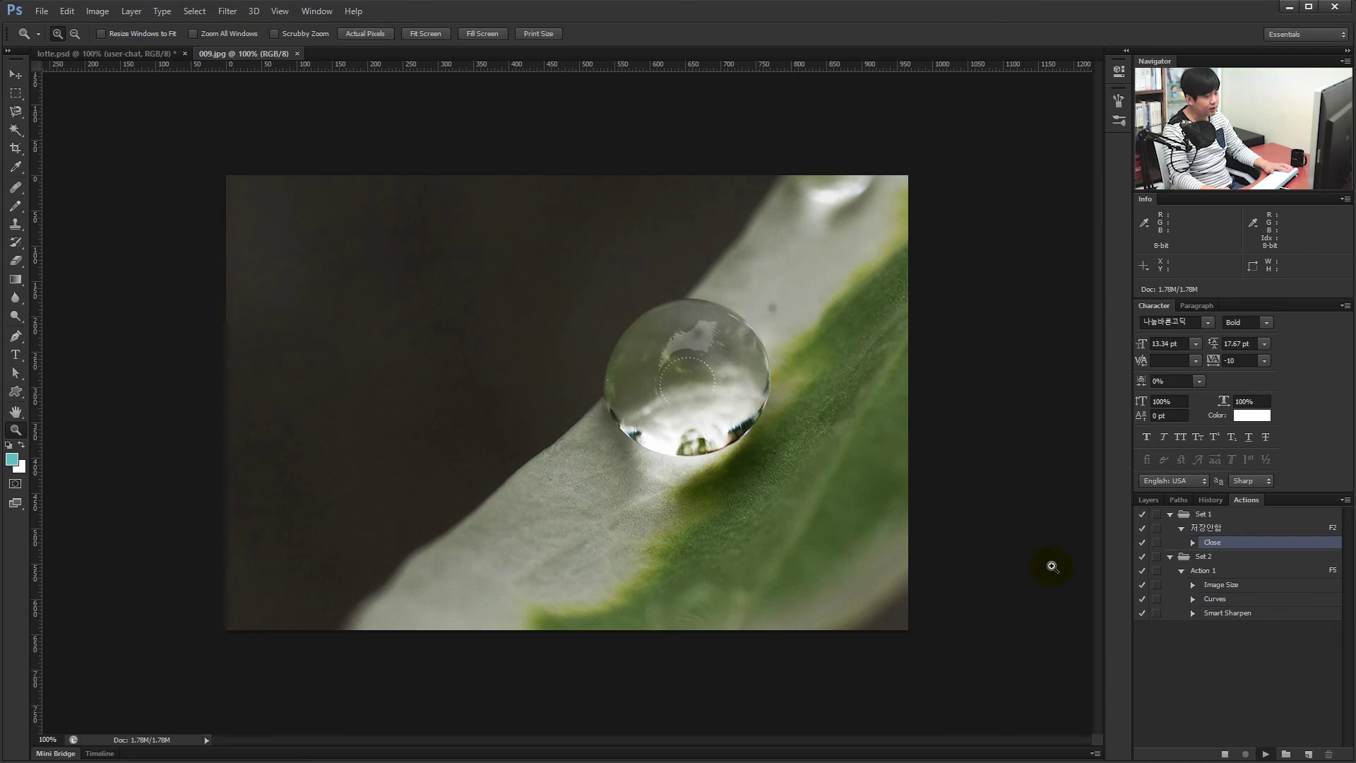
key("F2")
left_click(1213, 534)
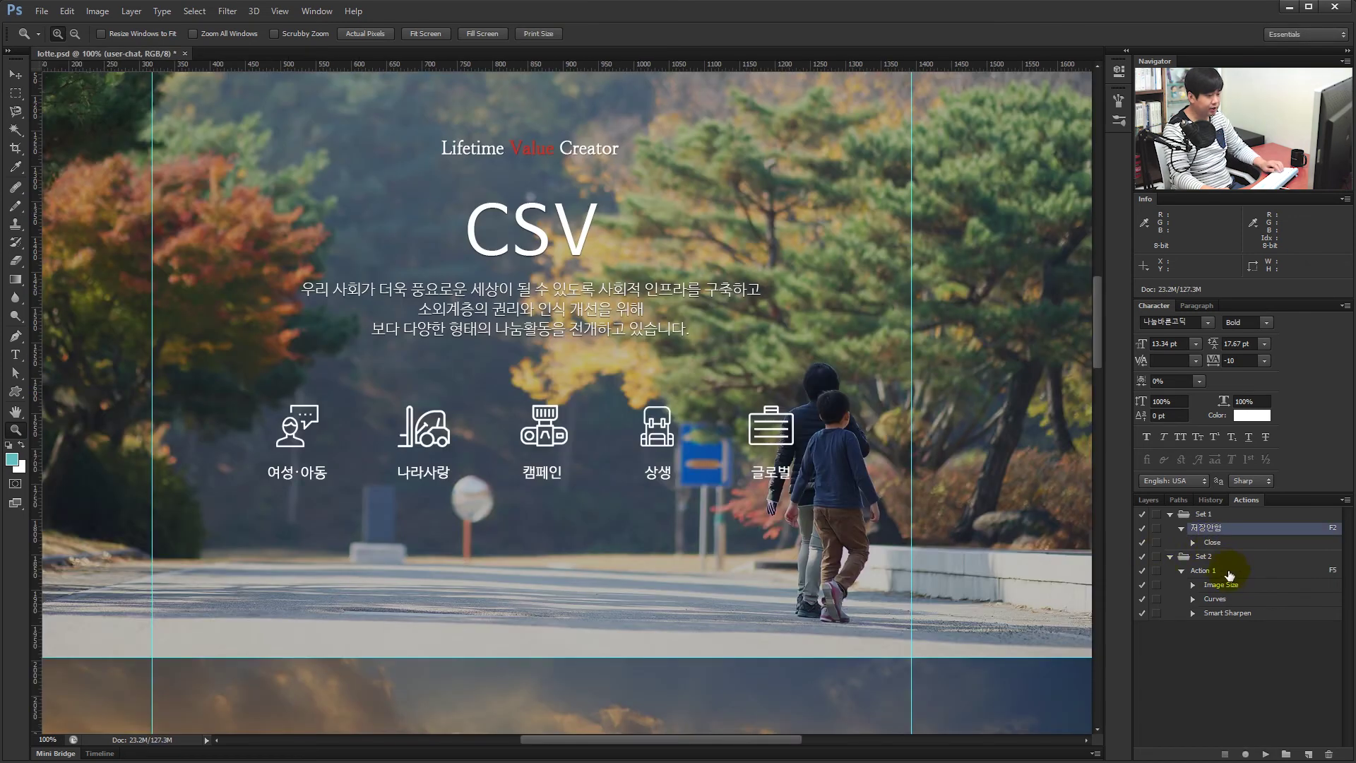